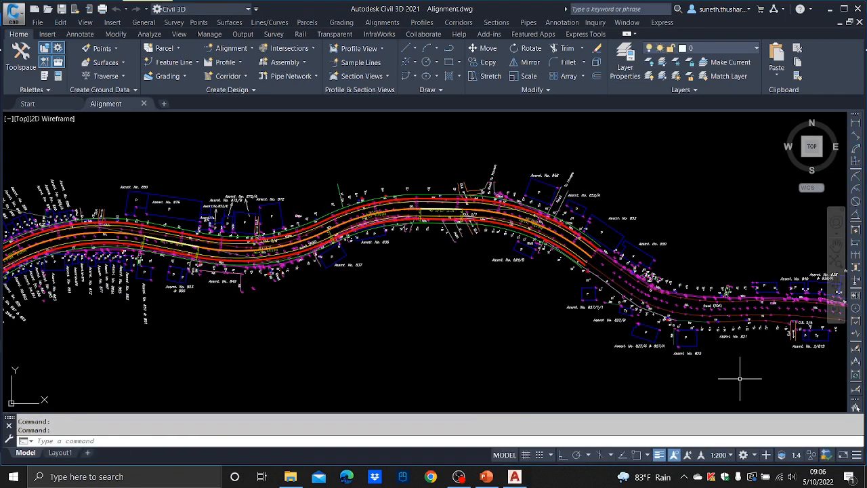
Examine the road alignment's start beside the bridge and the chainage labels along the first curve
scroll(398, 227, "down", 3)
scroll(398, 227, "down", 2)
scroll(474, 125, "up", 6)
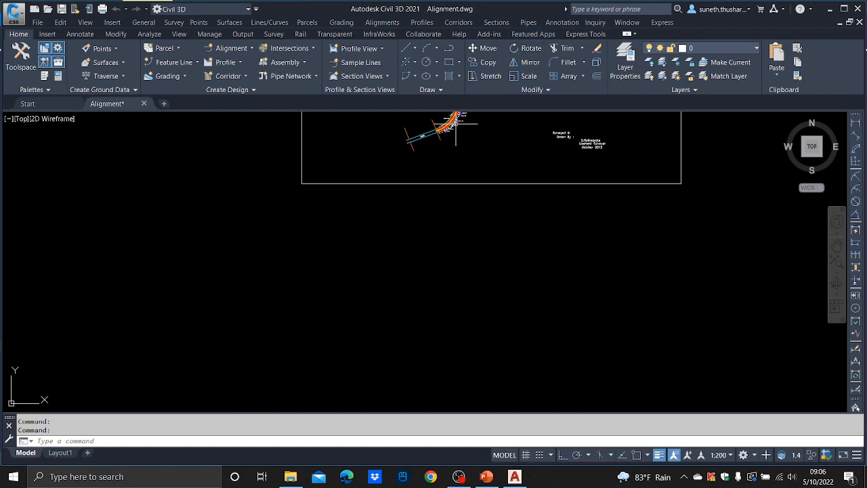
scroll(471, 125, "up", 2)
scroll(441, 237, "up", 3)
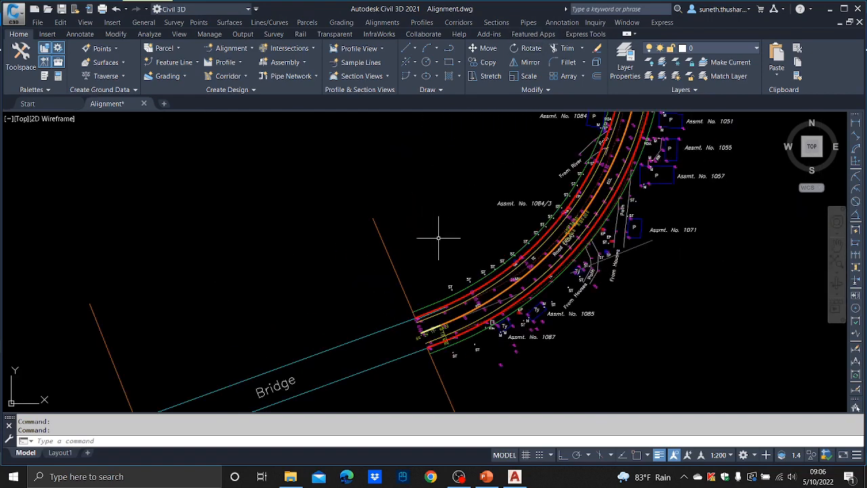
scroll(552, 259, "up", 2)
middle_click_drag(552, 259, 400, 222)
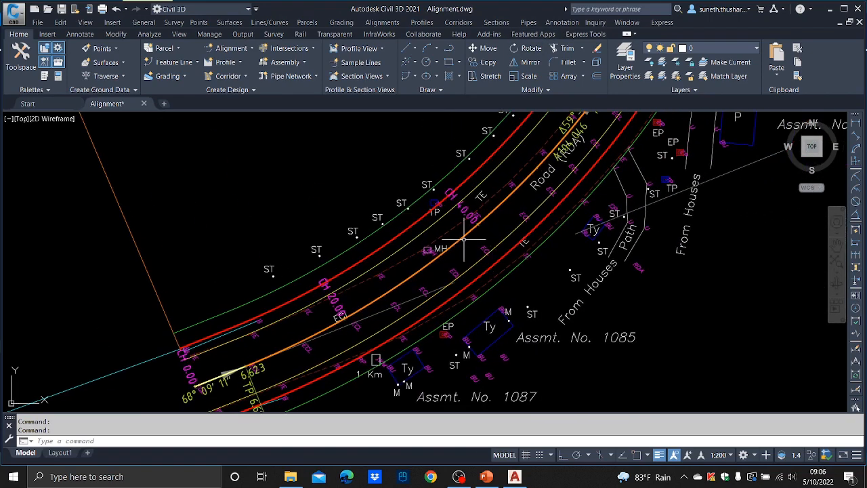
scroll(464, 247, "down", 5)
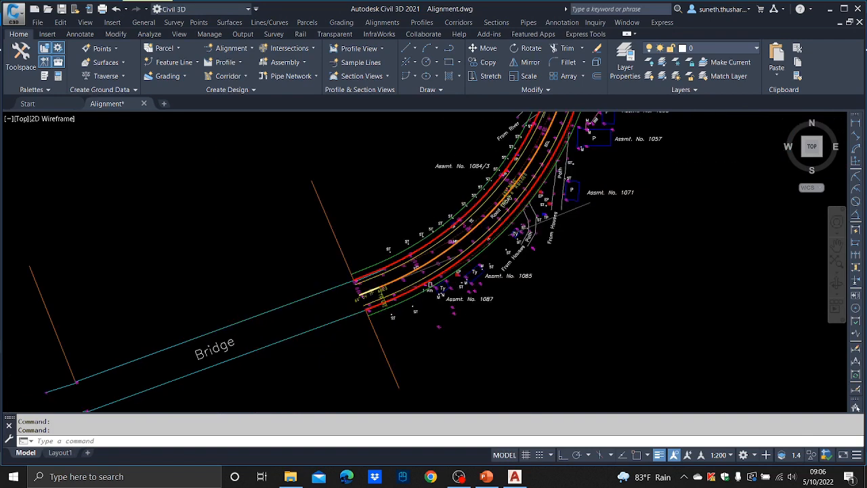
scroll(464, 254, "up", 8)
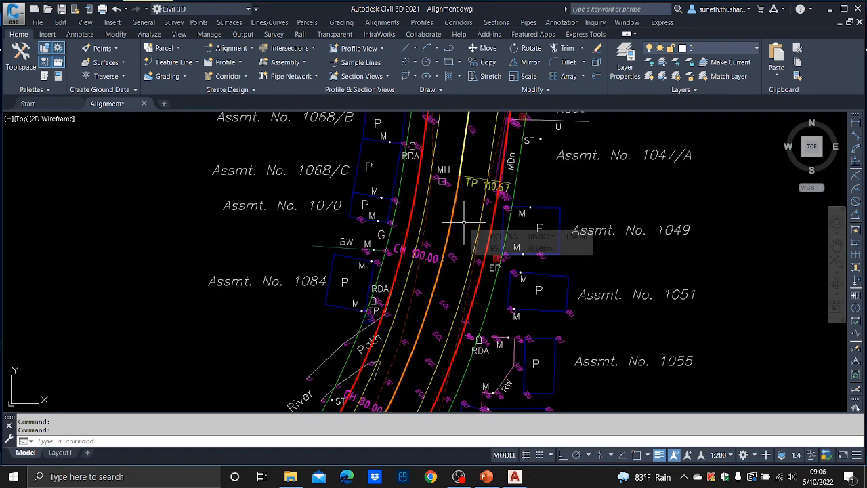
scroll(461, 221, "down", 6)
scroll(461, 220, "up", 4)
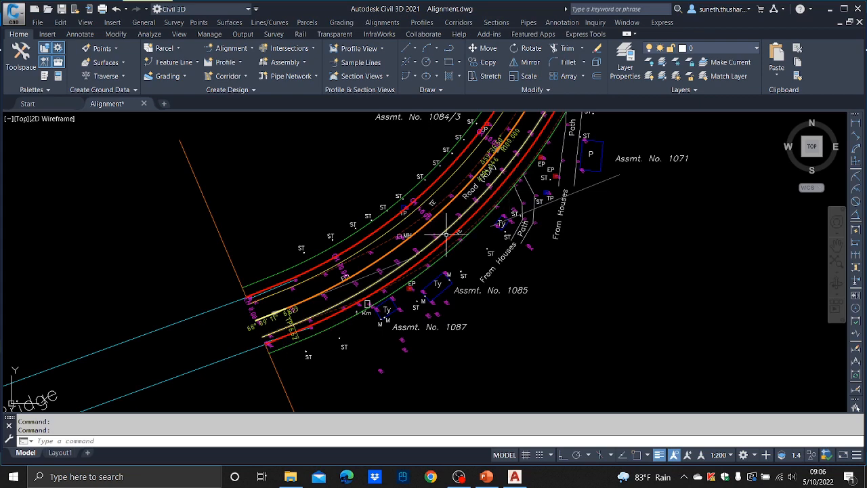
Open the Incremental Stationing Report from the alignment reports in the Toolspace toolbox
left_click(153, 24)
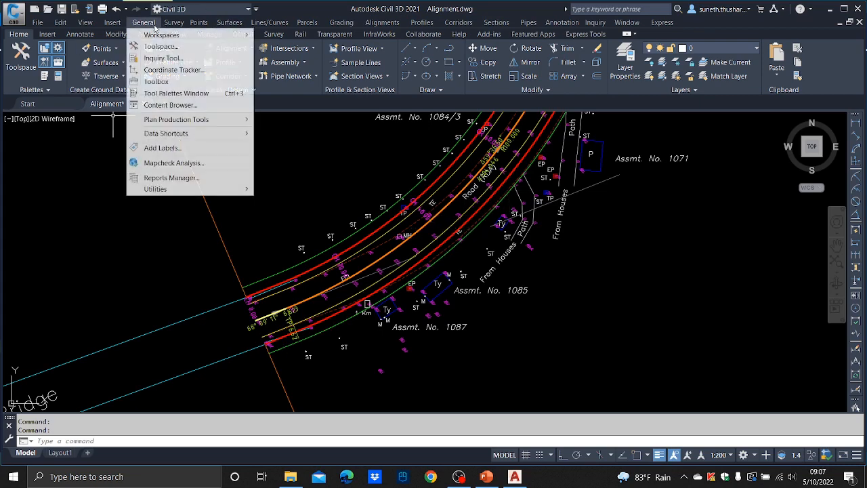
left_click(161, 46)
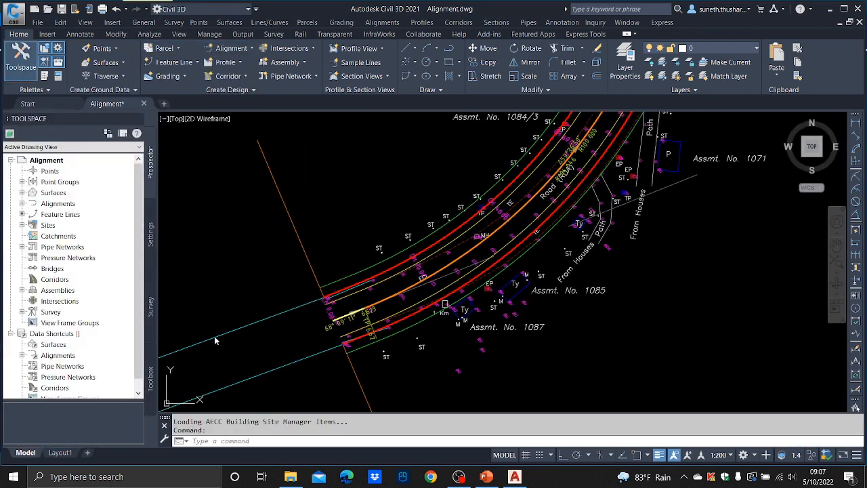
left_click(151, 381)
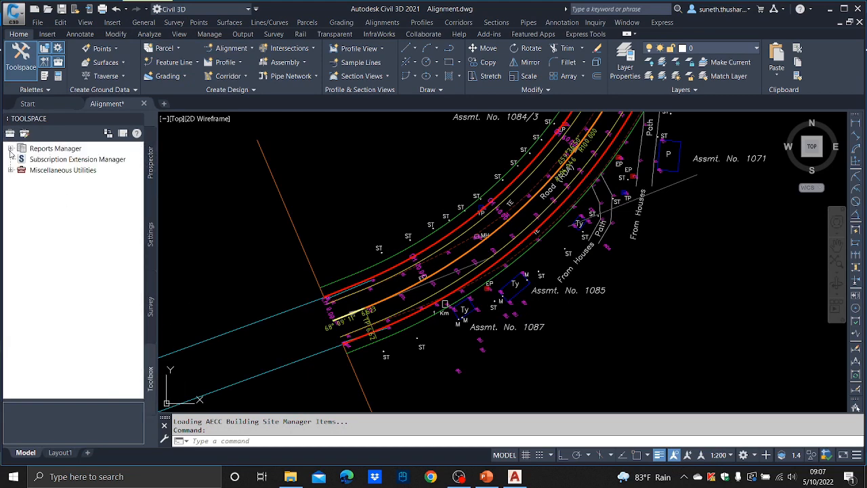
left_click(11, 149)
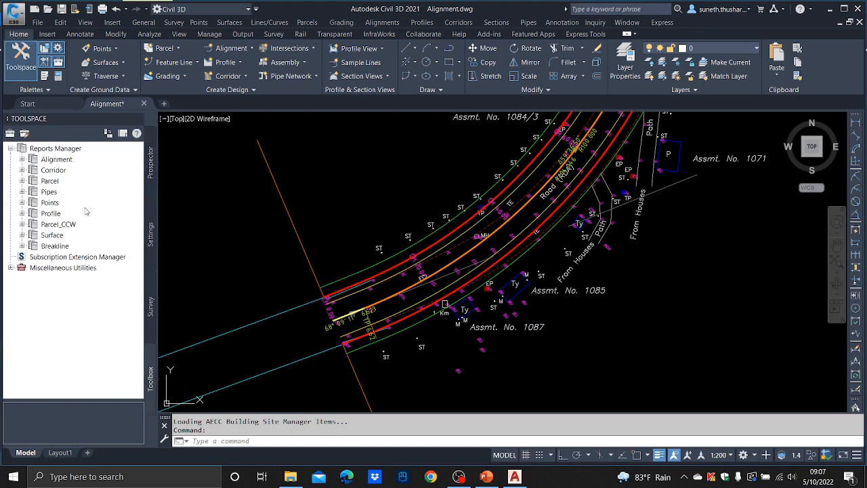
left_click(22, 159)
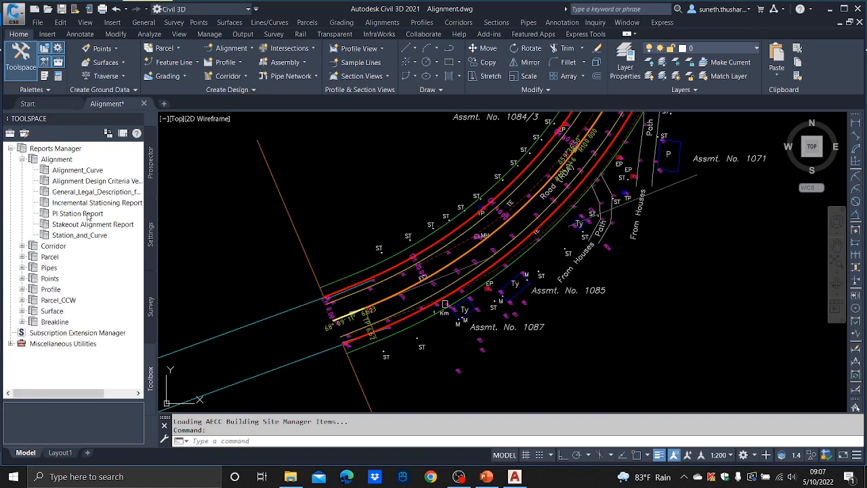
double_click(81, 203)
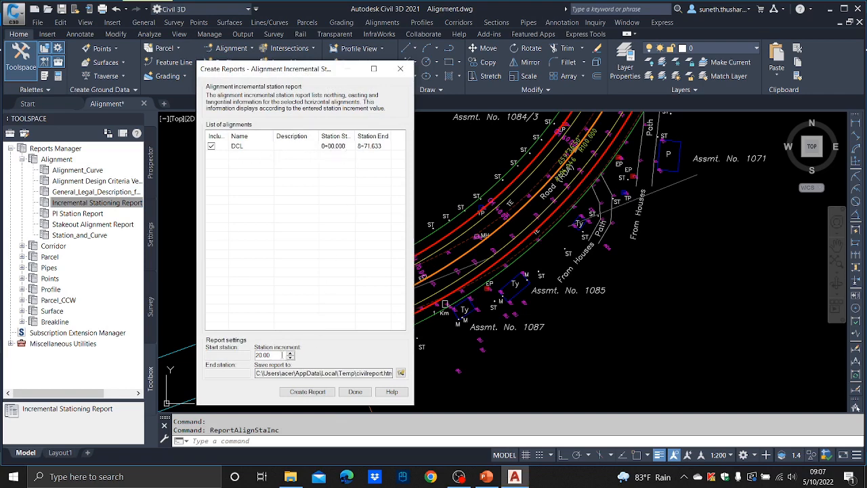
Create the incremental station report for the DCL alignment with a station increment of 10
left_click_drag(282, 355, 249, 355)
type("10")
left_click(307, 392)
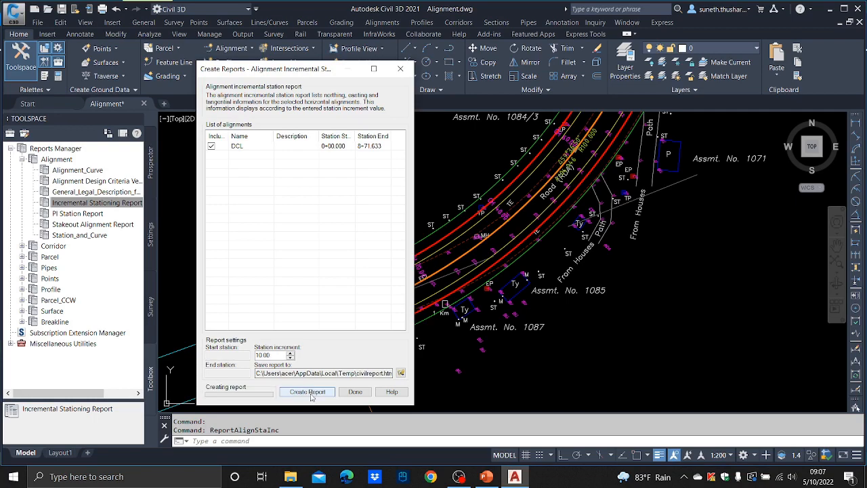
Read the station, northing, easting and tangential direction columns of the report, close it, and return to the Civil 3D drawing
scroll(449, 75, "down", 3)
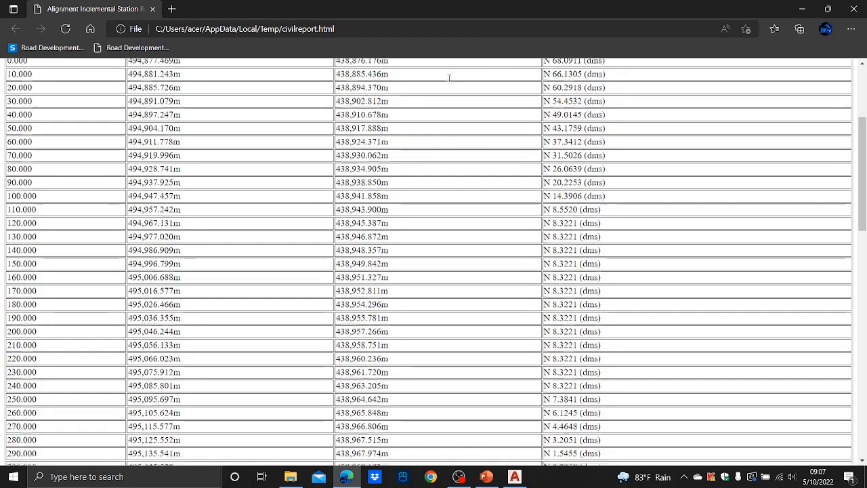
scroll(460, 108, "up", 3)
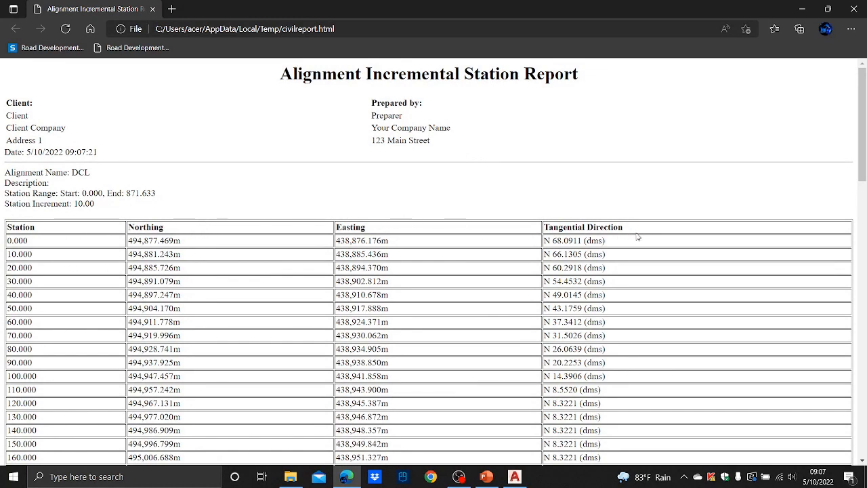
scroll(304, 255, "down", 3)
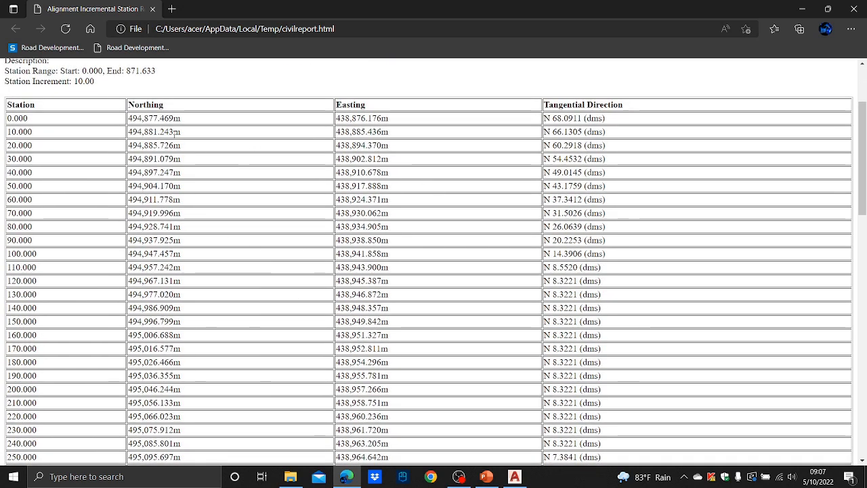
left_click(854, 10)
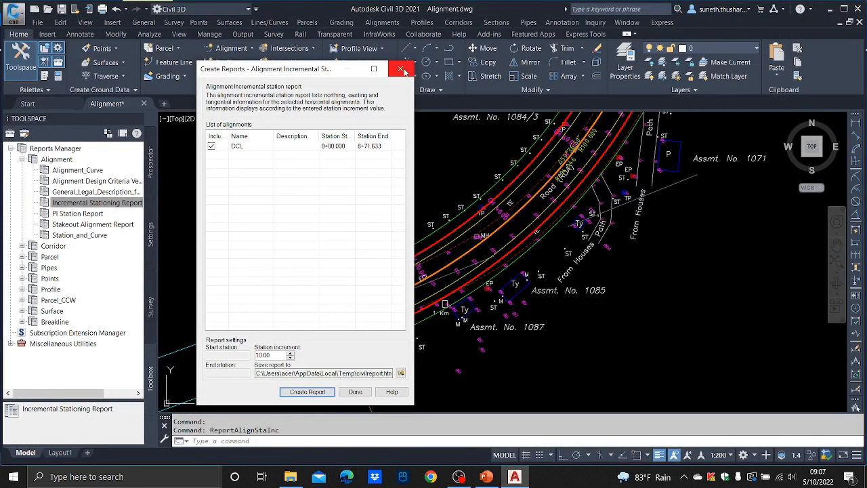
left_click(401, 69)
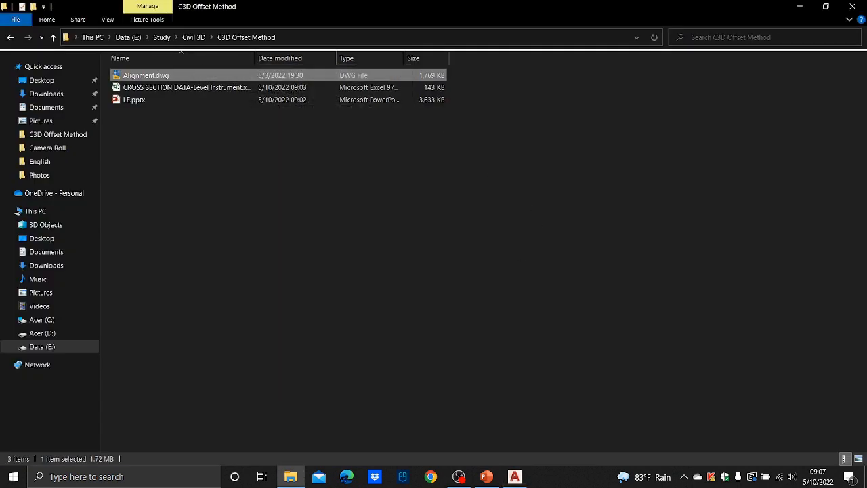
left_click(515, 476)
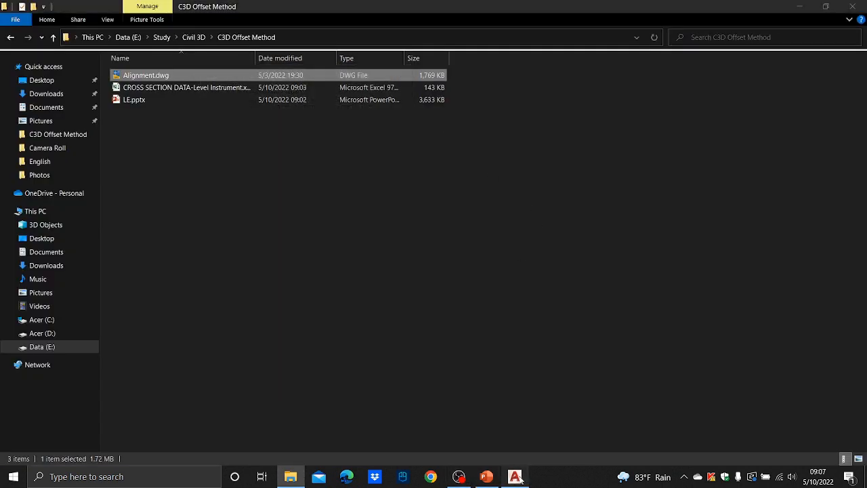
Close the Toolspace and inspect the alignment's chainage labels near the bridge
scroll(445, 215, "down", 4)
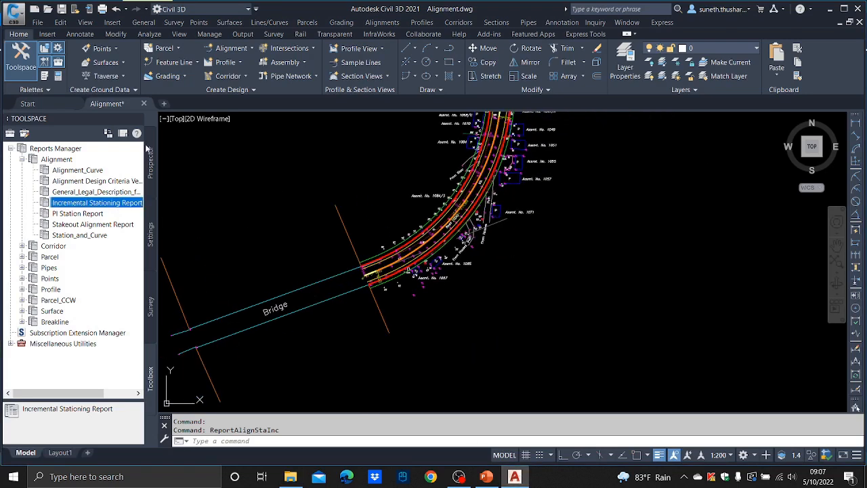
left_click(136, 119)
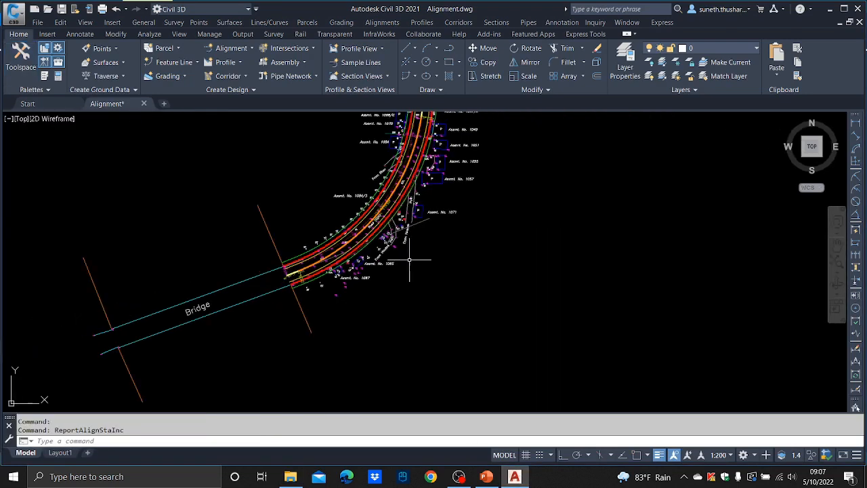
scroll(389, 254, "up", 5)
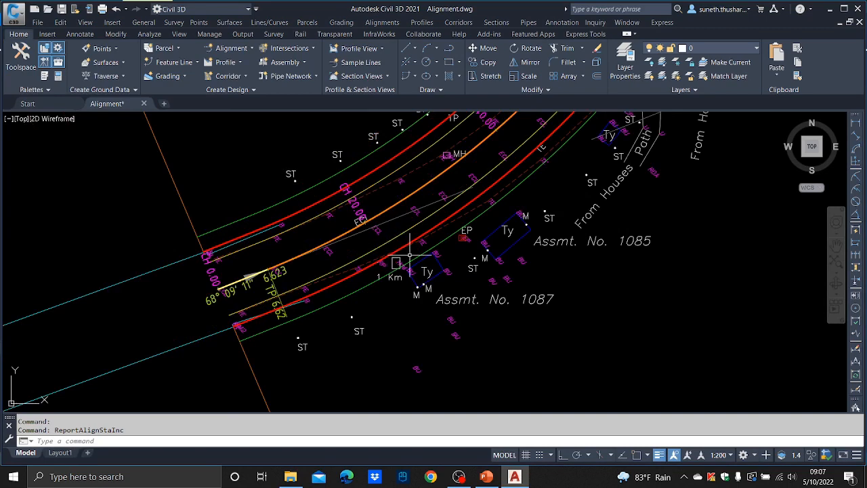
scroll(410, 255, "down", 4)
scroll(445, 186, "up", 4)
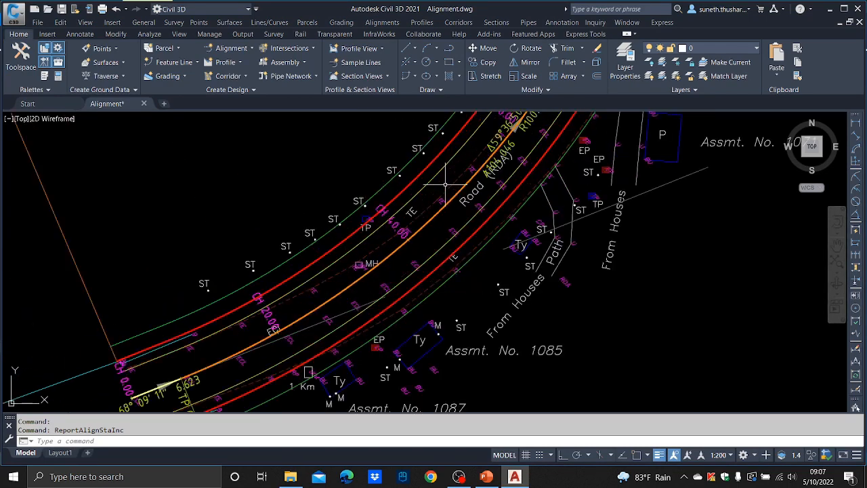
Open the workbook CROSS SECTION DATA-Level Instrument.xls from the C3D Offset Method folder in Excel and dismiss the activation wizard
left_click(290, 476)
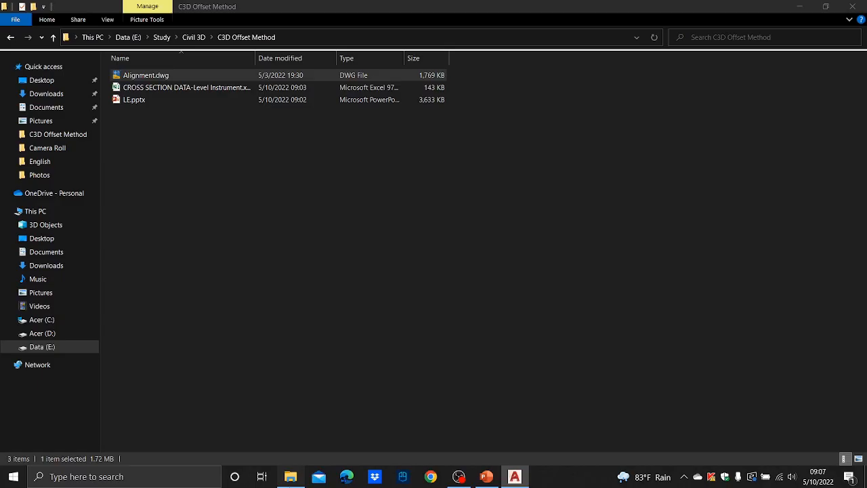
left_click(177, 91)
double_click(177, 91)
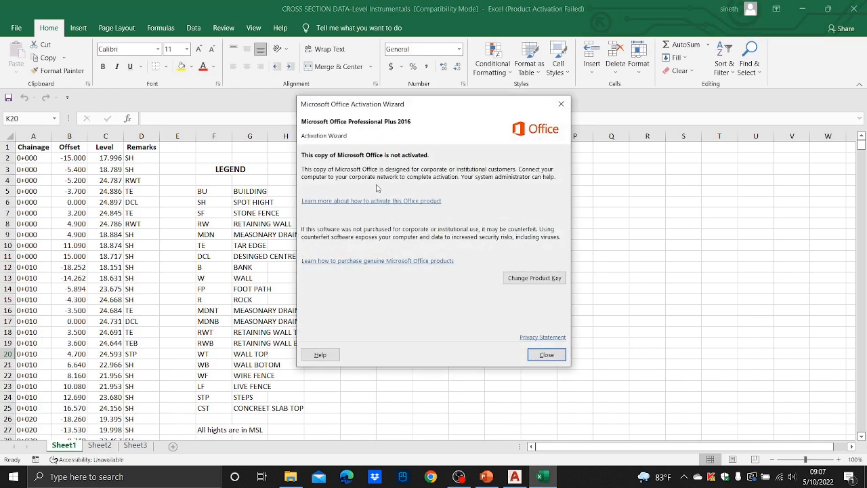
left_click(562, 104)
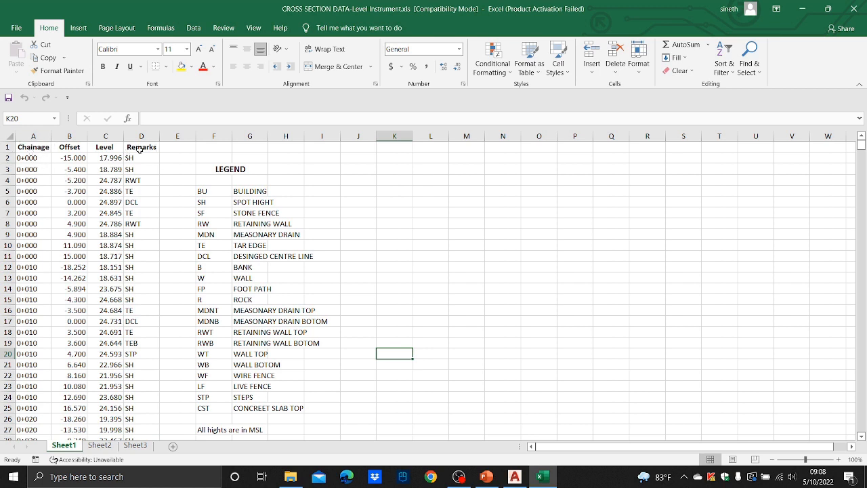
Compare the workbook's chainage, offset and level data with the alignment in the Civil 3D drawing
left_click(515, 476)
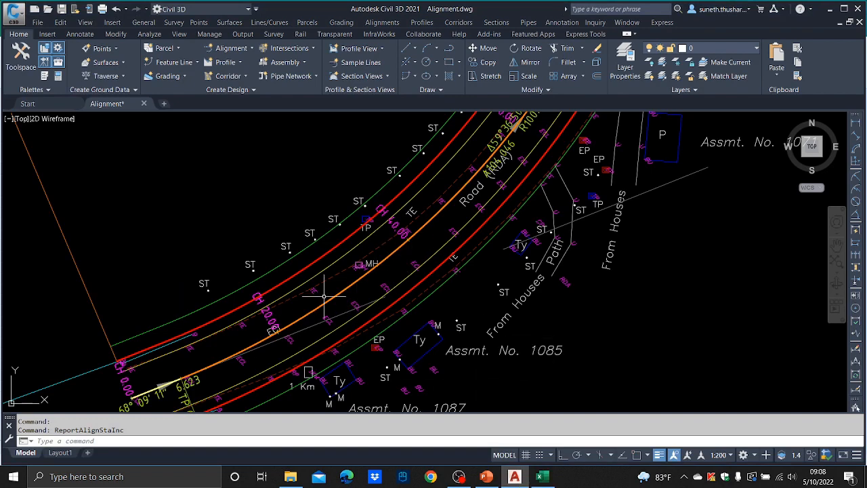
left_click(541, 477)
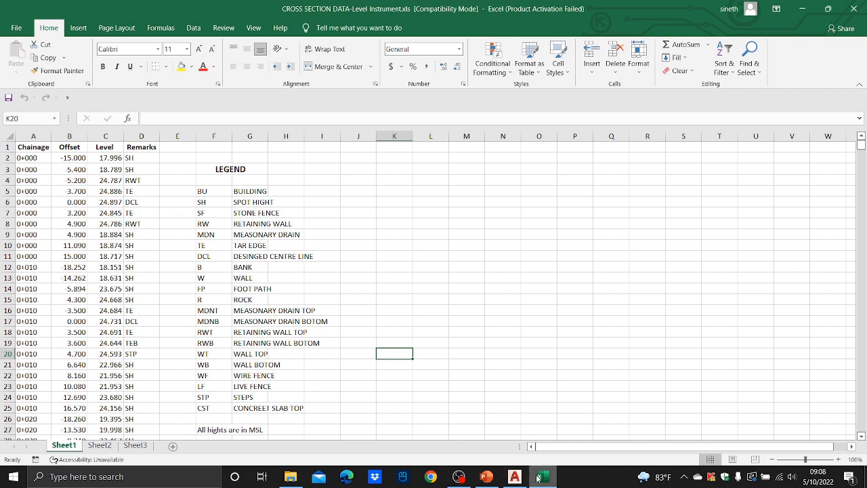
left_click(516, 477)
scroll(537, 205, "down", 5)
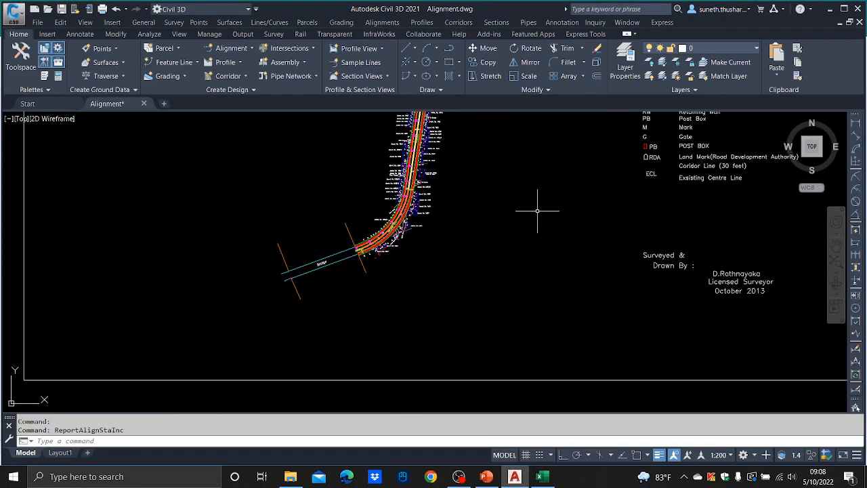
scroll(359, 217, "up", 1)
scroll(391, 203, "up", 5)
middle_click_drag(335, 338, 401, 144)
middle_click_drag(353, 334, 399, 184)
scroll(352, 226, "up", 3)
scroll(354, 226, "down", 3)
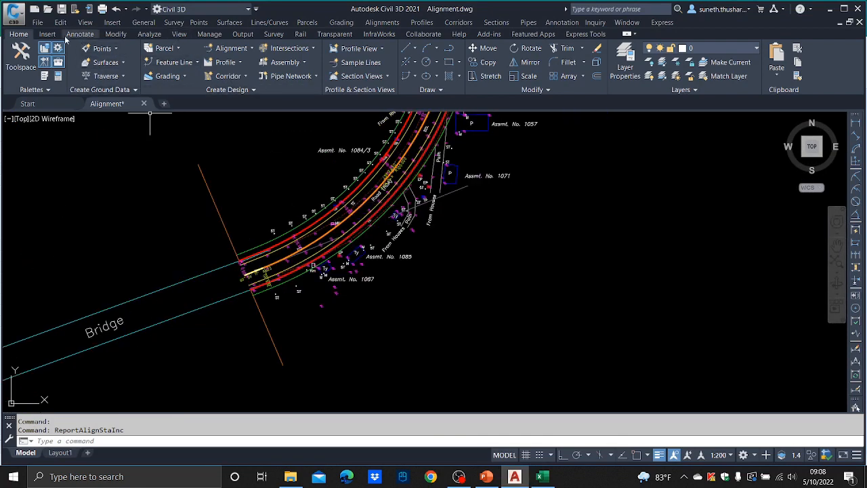
Create a new drawing from the CivilSurveySolutions.dwt template and dismiss the earlier-version notice
left_click(38, 23)
left_click(53, 35)
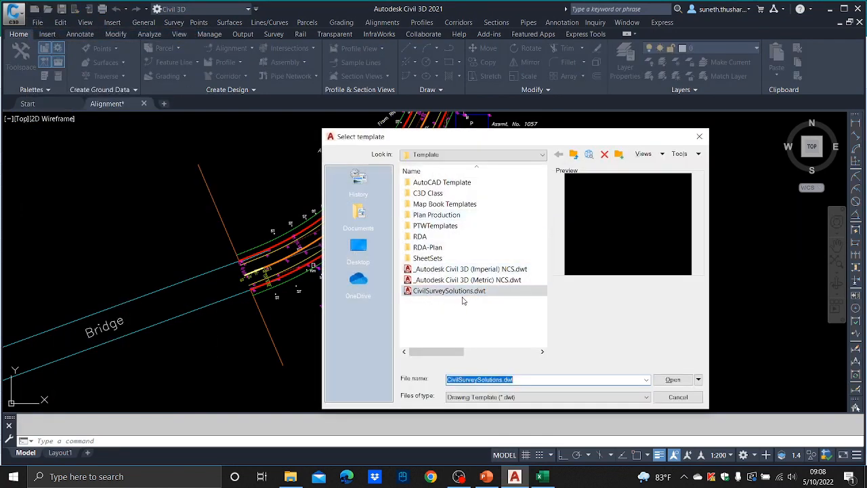
left_click(464, 291)
left_click(673, 380)
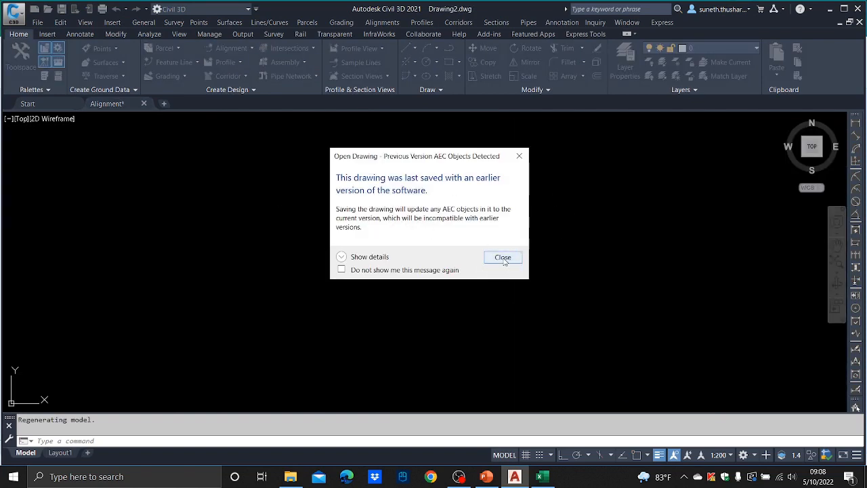
left_click(502, 257)
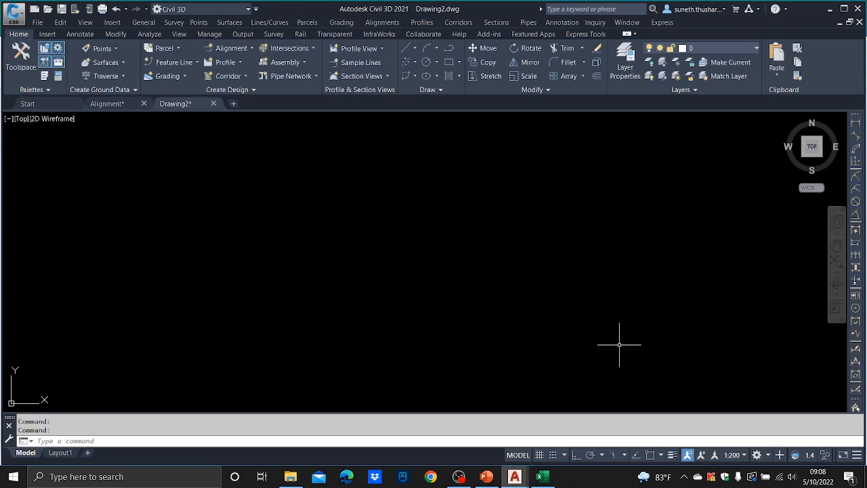
Save the new drawing as "Level Instru Surface" in the C3D Offset Method folder
left_click(38, 22)
left_click(56, 97)
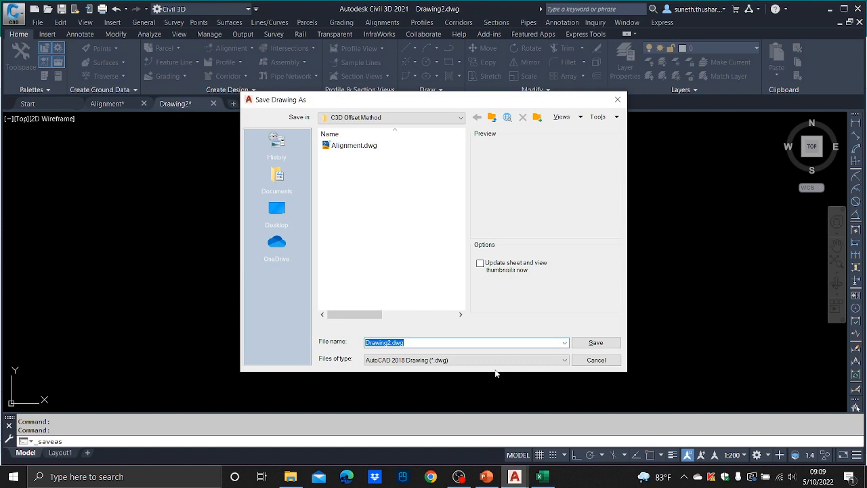
type("Level Instru Surface")
left_click(595, 342)
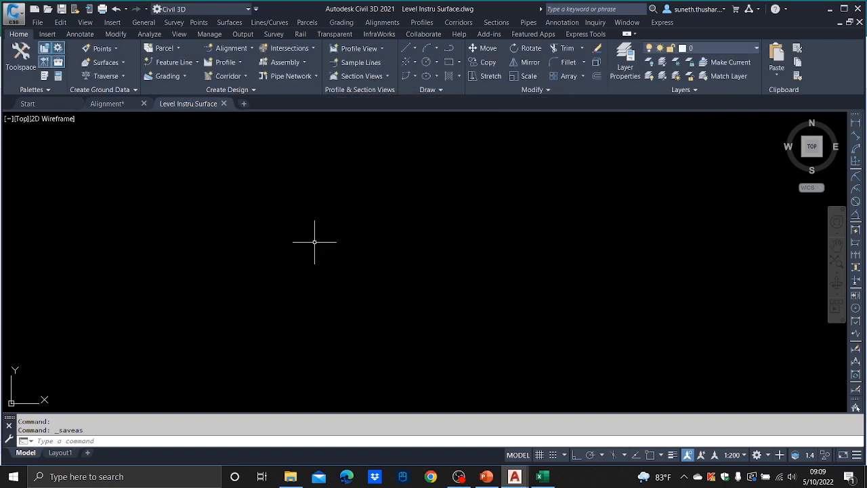
Copy the DCL road centre line alignment from the Alignment drawing to the clipboard
left_click(107, 104)
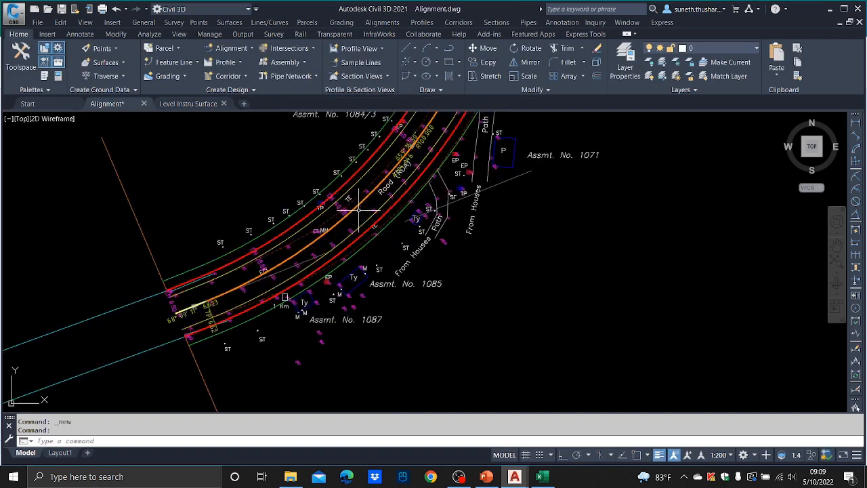
scroll(359, 211, "up", 4)
left_click(322, 205)
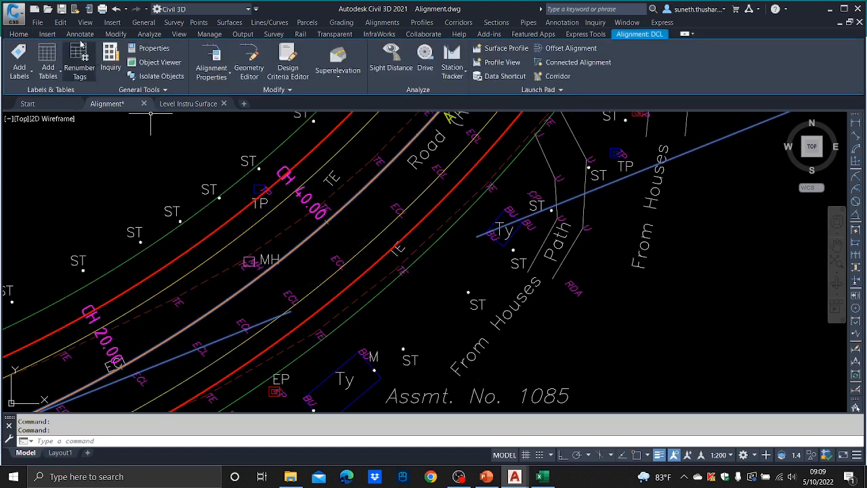
left_click(60, 21)
left_click(76, 73)
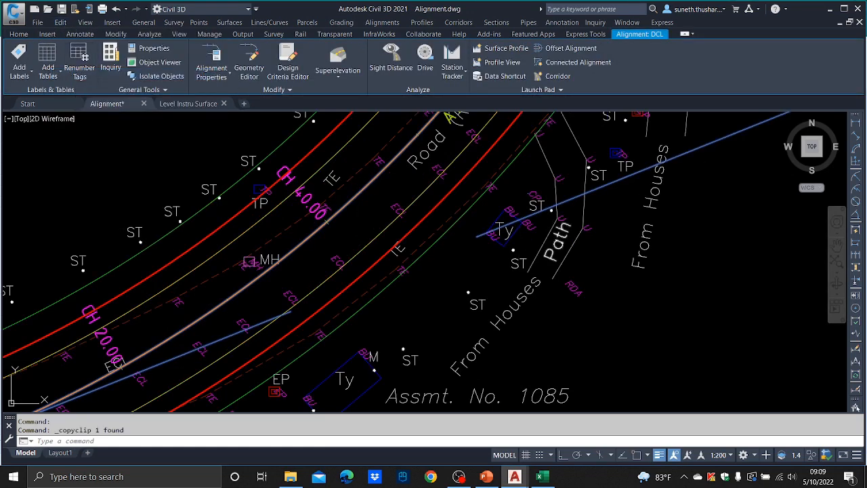
Paste the copied alignment into the Level Instru Surface drawing at its original coordinates and zoom to the drawing extents
left_click(188, 104)
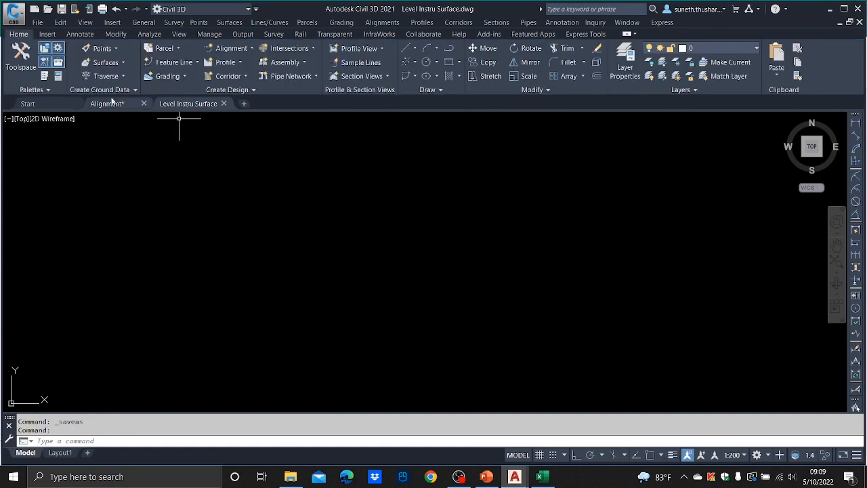
left_click(60, 21)
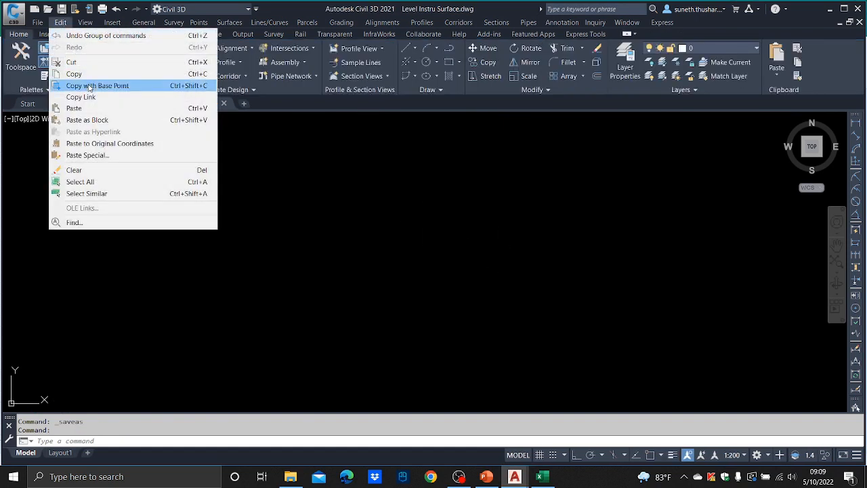
left_click(105, 143)
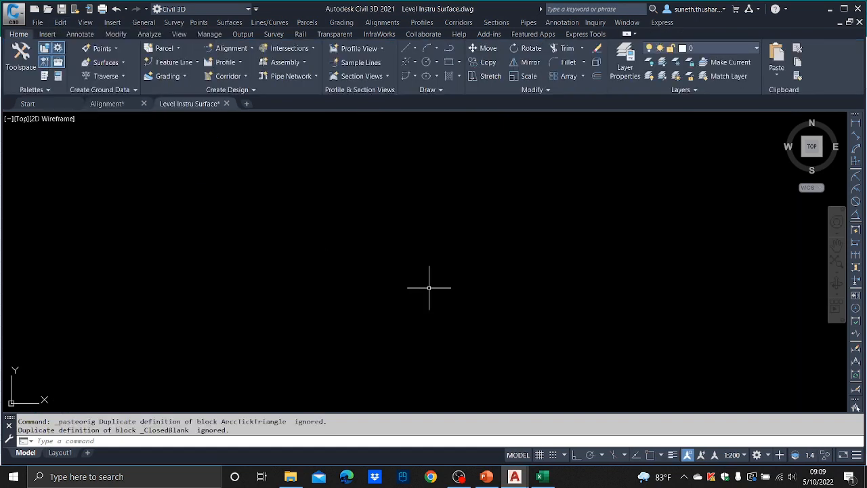
type("z")
key("Return")
type("e")
key("Return")
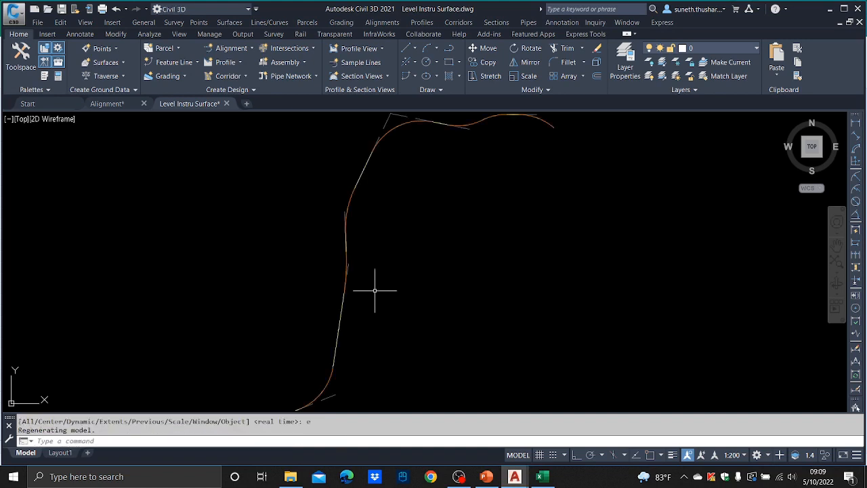
Import the "Major & Minor - 20m & 10m" label set into the DCL alignment's labels and apply it
scroll(327, 283, "up", 2)
scroll(454, 287, "up", 6)
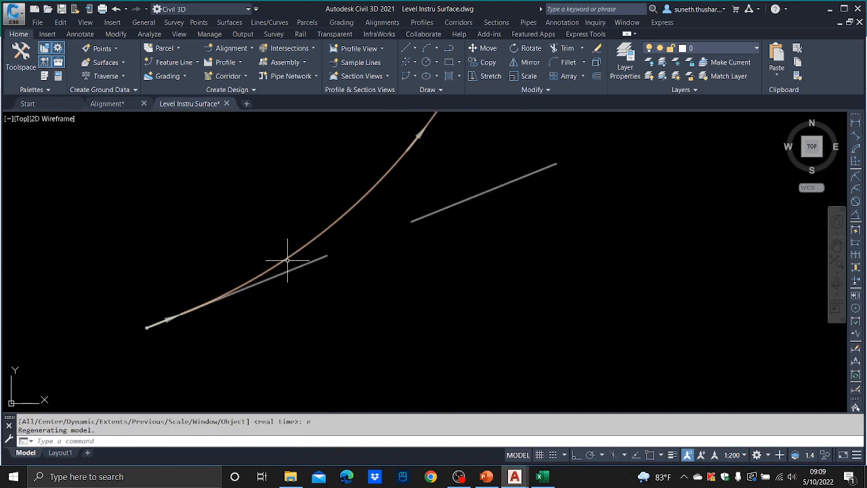
scroll(517, 193, "down", 3)
scroll(526, 228, "up", 2)
scroll(534, 209, "down", 2)
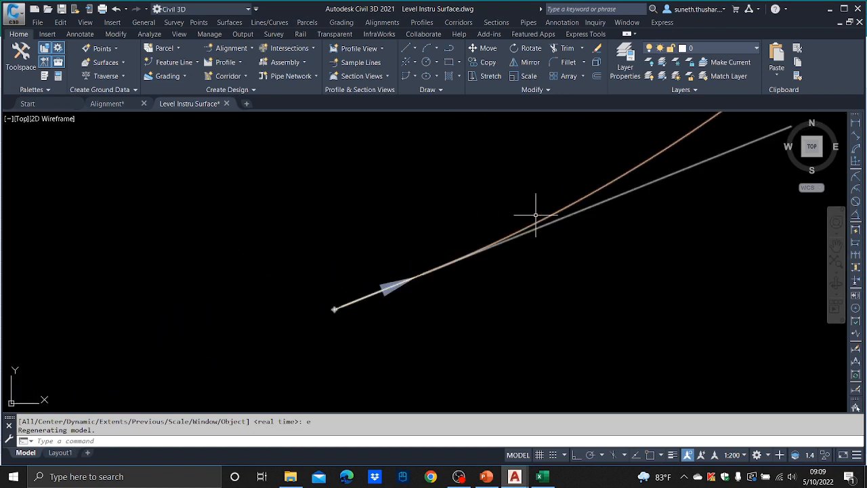
scroll(377, 275, "up", 1)
scroll(437, 248, "down", 3)
scroll(470, 228, "up", 1)
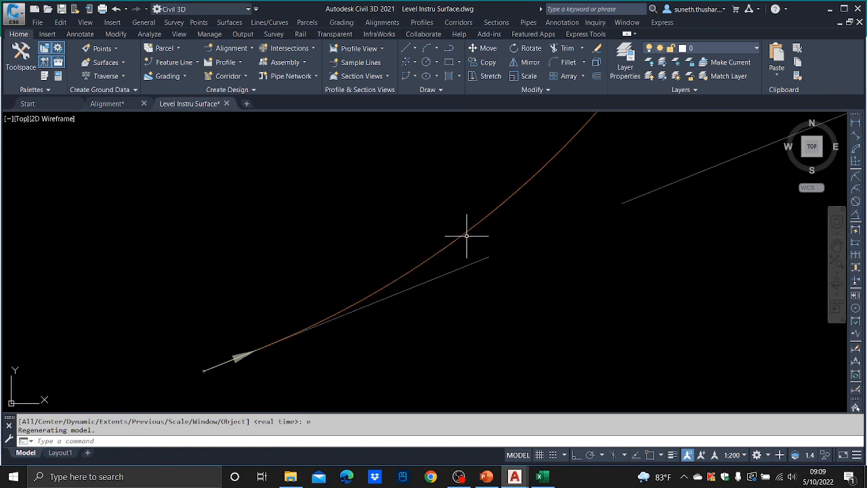
left_click(465, 235)
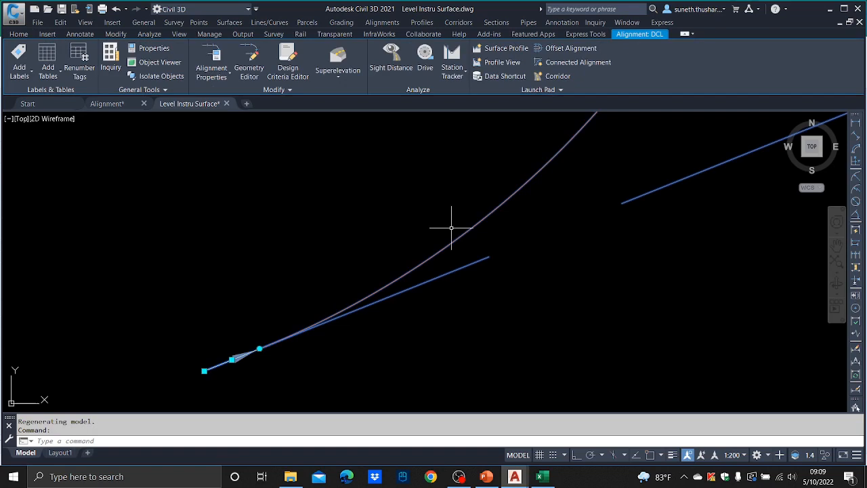
right_click(422, 201)
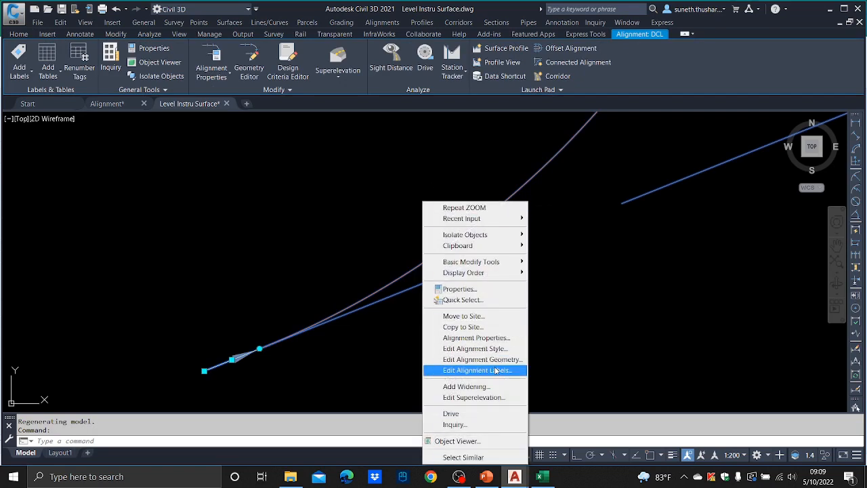
left_click(499, 371)
left_click(412, 333)
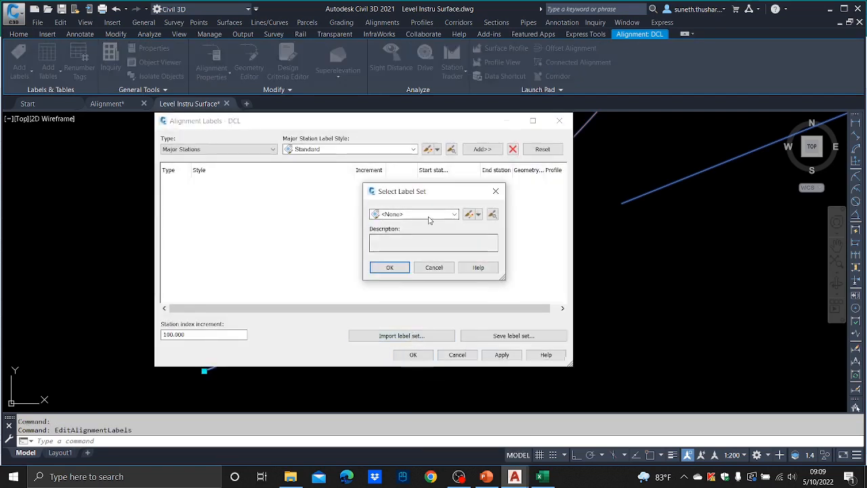
left_click(446, 215)
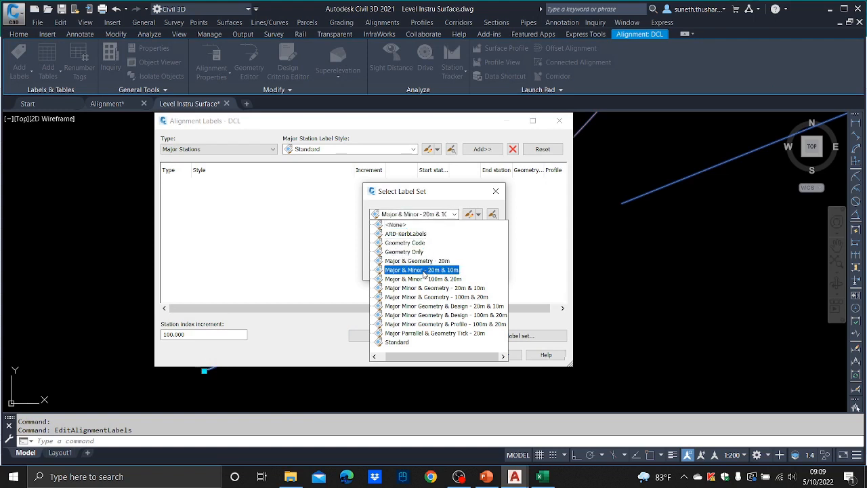
left_click(418, 270)
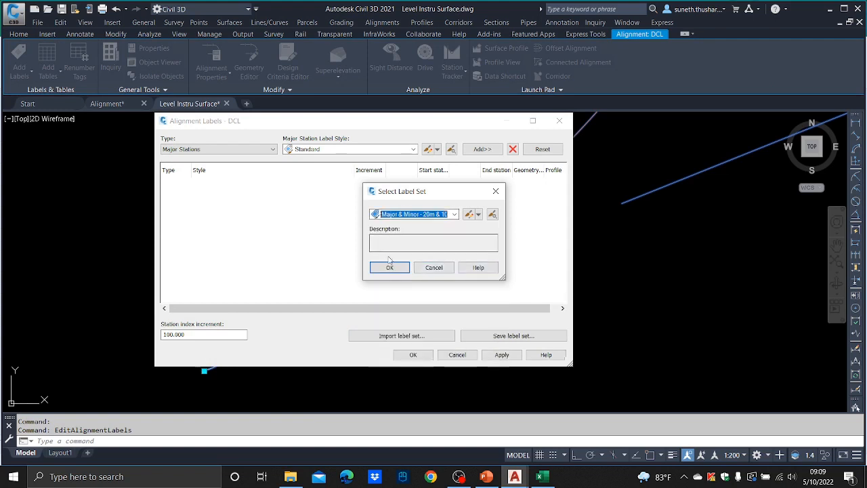
left_click(391, 268)
left_click(501, 354)
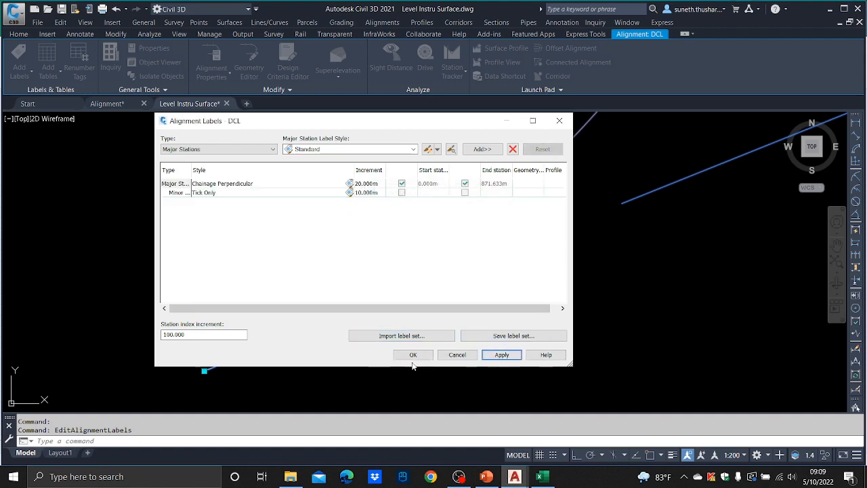
left_click(413, 354)
key("Escape")
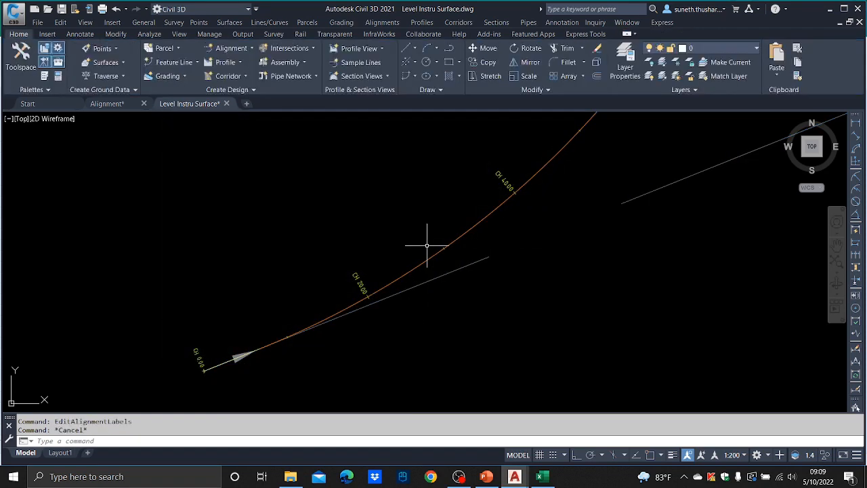
Examine the labels along the alignment and the layers in the Surfaces filter of the layer properties
scroll(426, 242, "down", 3)
scroll(435, 271, "up", 3)
scroll(455, 145, "down", 3)
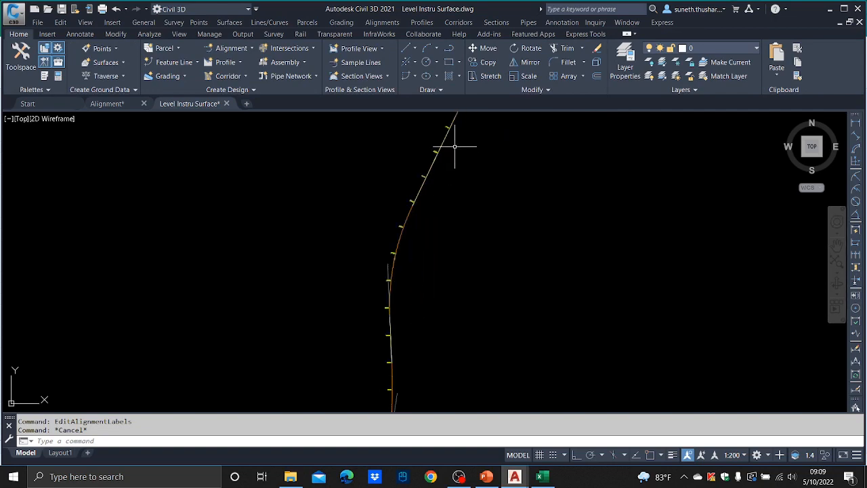
middle_click_drag(454, 144, 422, 209)
left_click(625, 60)
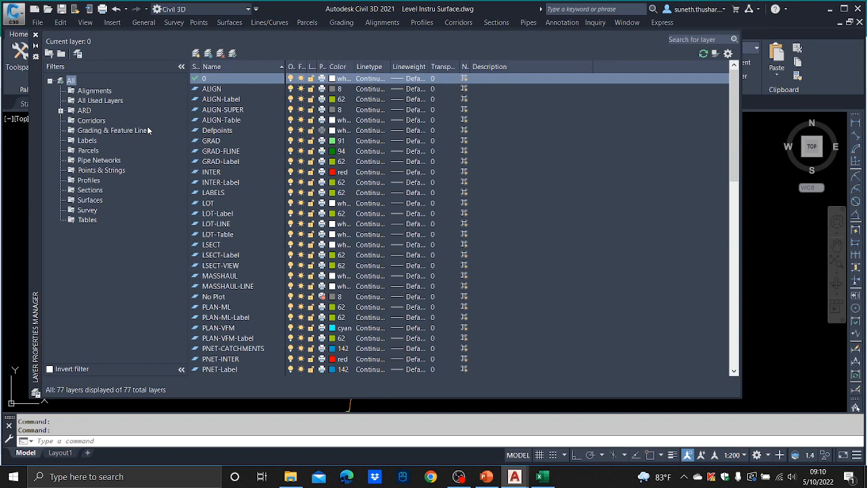
left_click(92, 201)
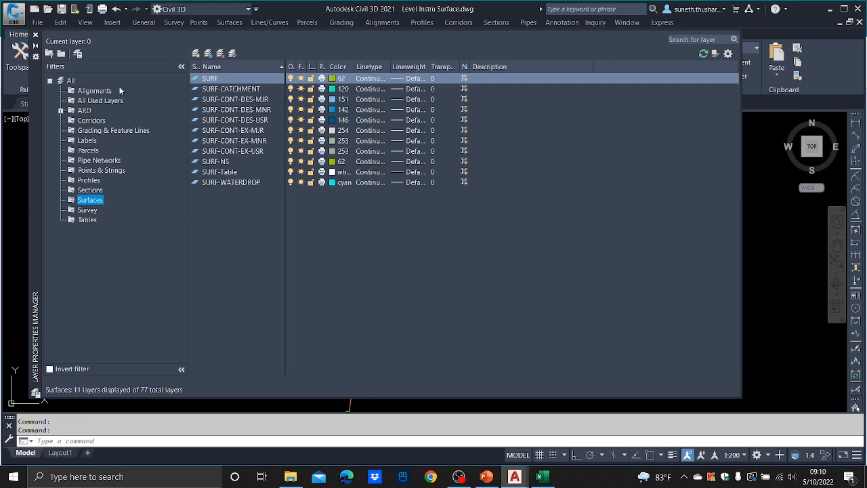
left_click(70, 82)
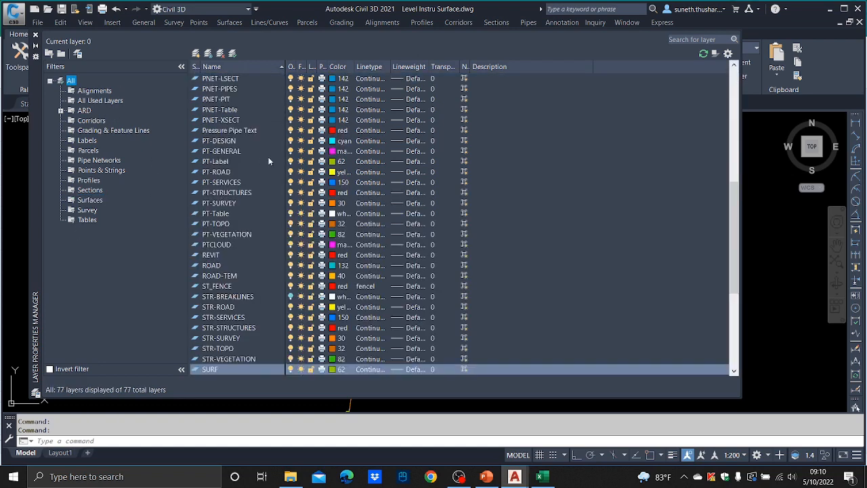
Select all layers and toggle their visibility and freeze settings so that every layer is on and thawed
left_click(221, 100)
key("ctrl+a")
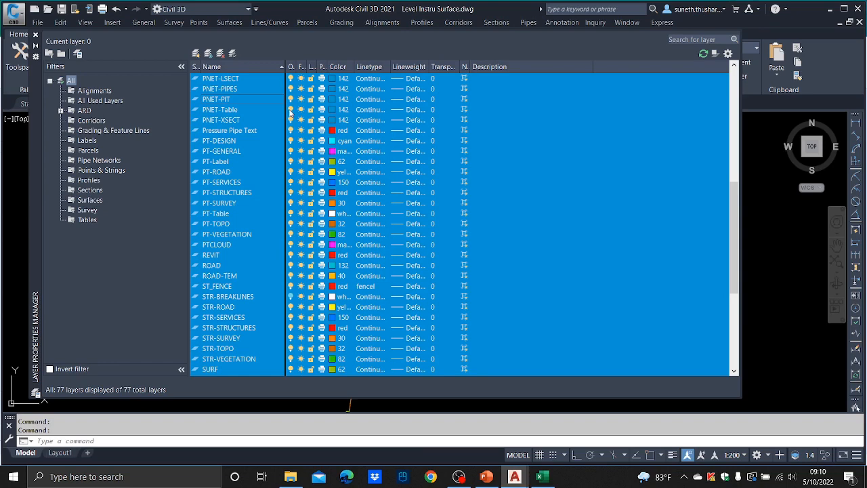
left_click(290, 110)
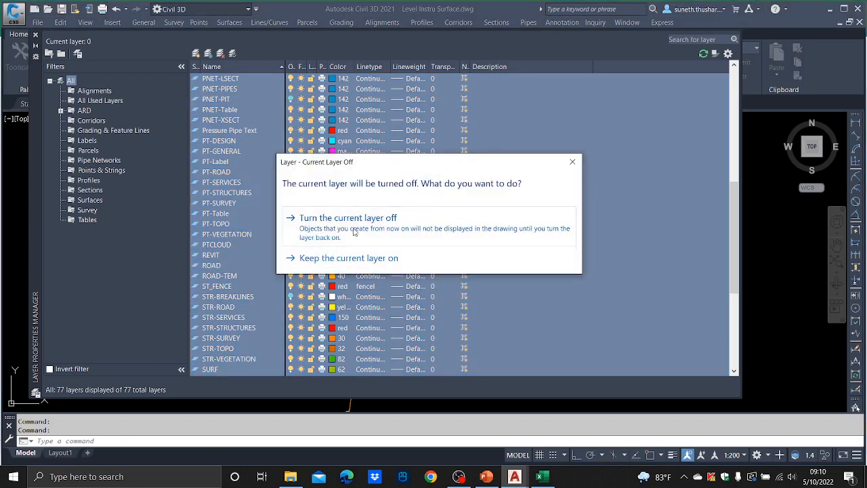
left_click(356, 263)
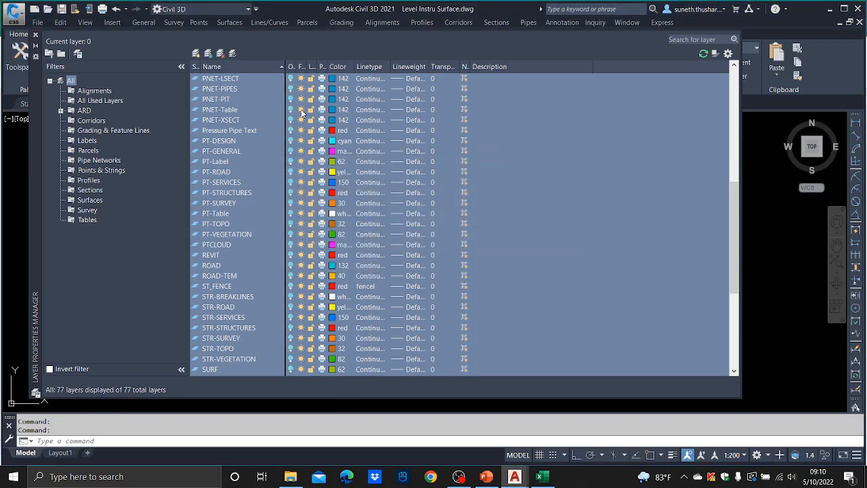
left_click(301, 114)
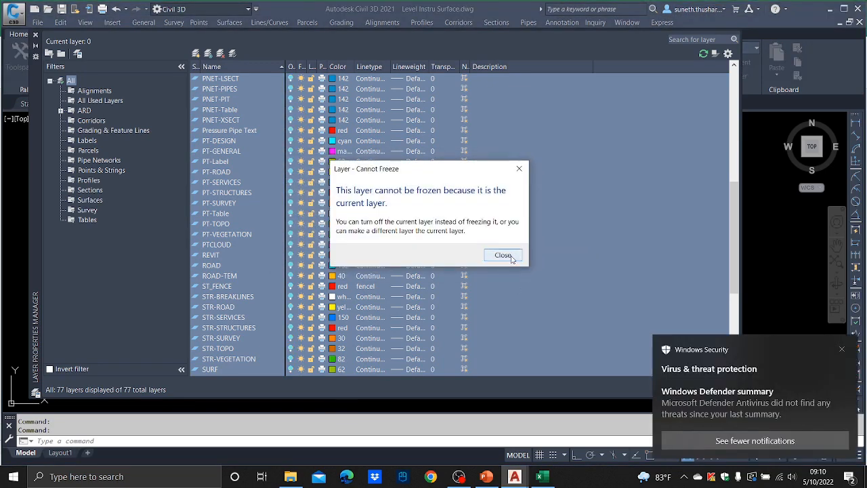
left_click(510, 256)
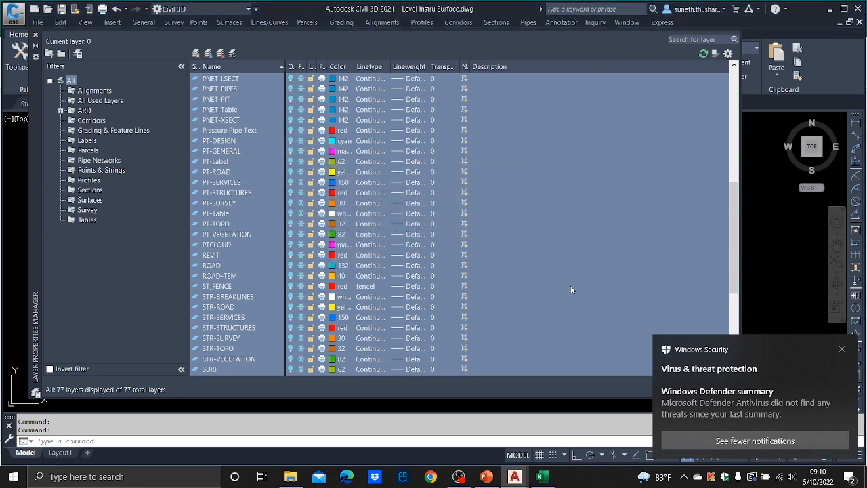
left_click(841, 350)
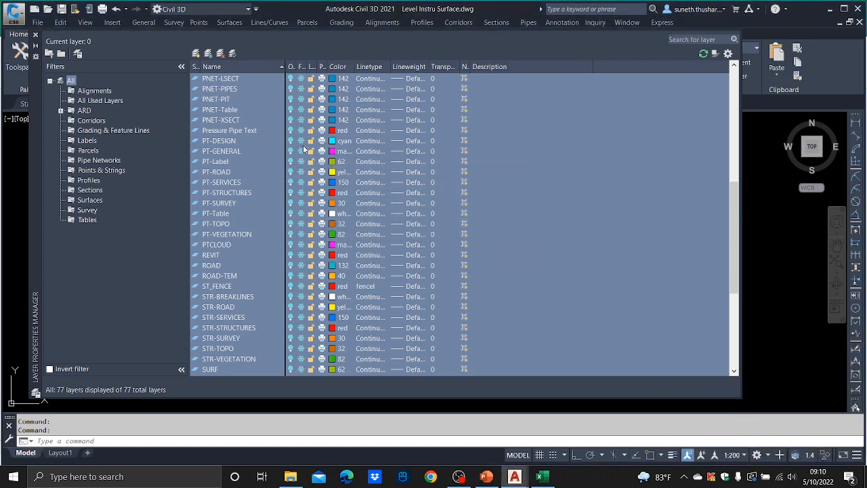
left_click(302, 135)
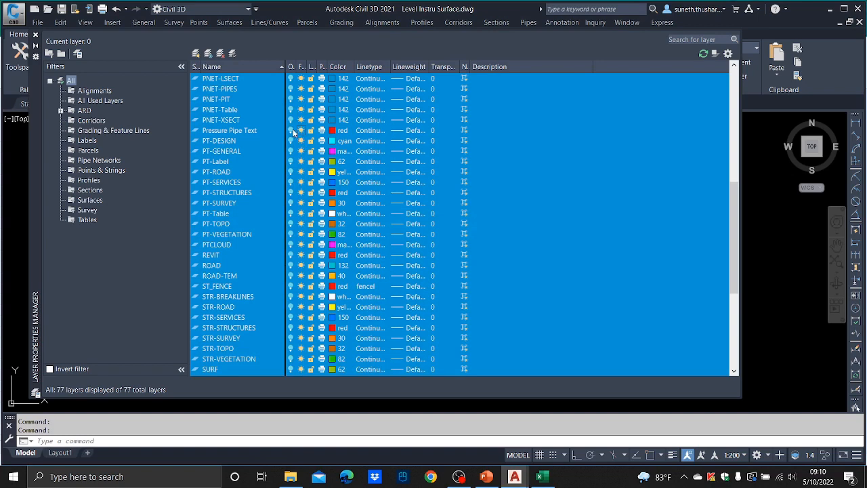
left_click(36, 35)
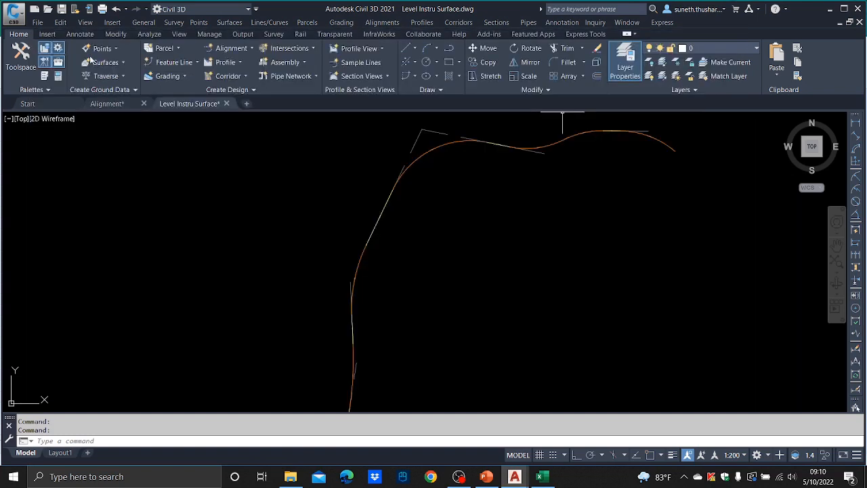
Save the Level Instru Surface drawing and switch to Excel to review the chainage, offset, level and remarks data
scroll(424, 289, "up", 8)
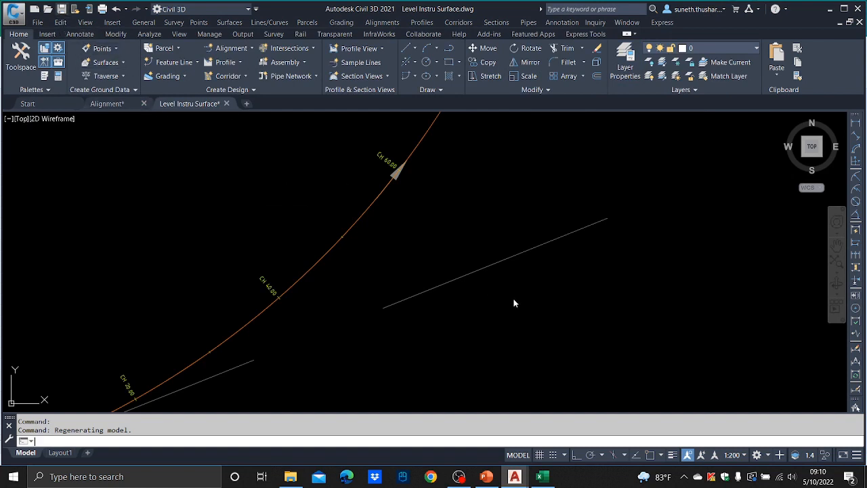
key("ctrl+s")
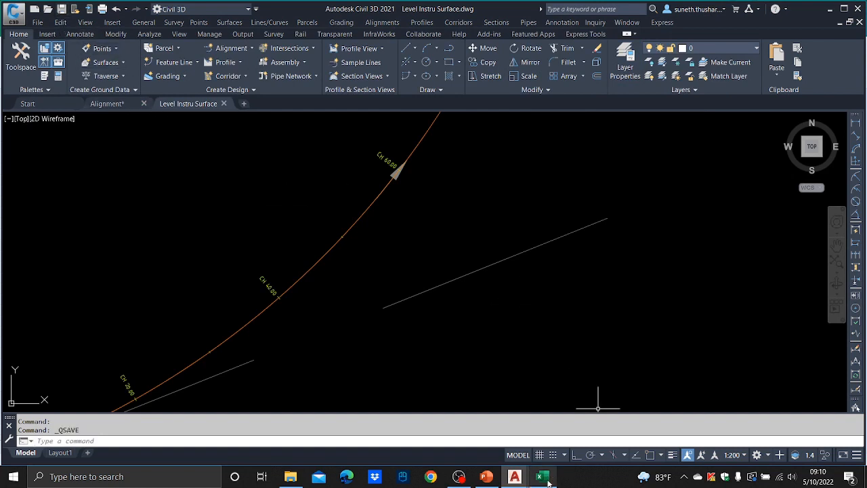
left_click(529, 420)
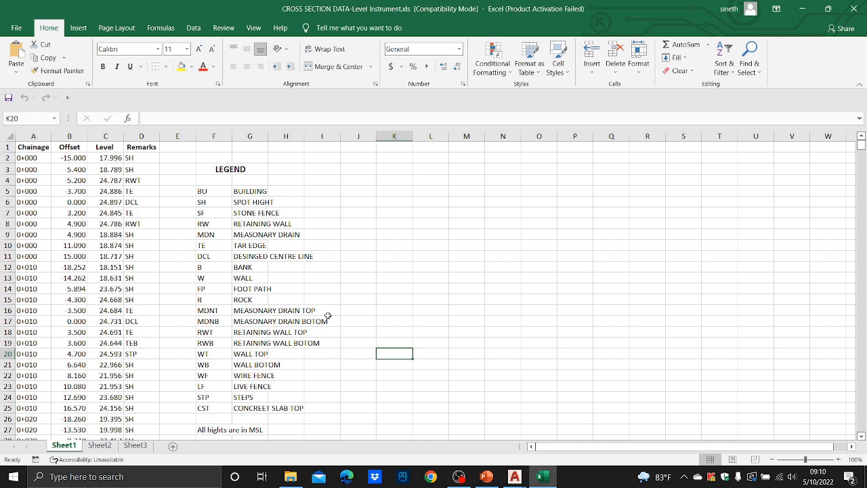
Switch to Civil 3D's Level Instru Surface drawing and close the Alignment drawing without saving its changes
mouse_move(515, 476)
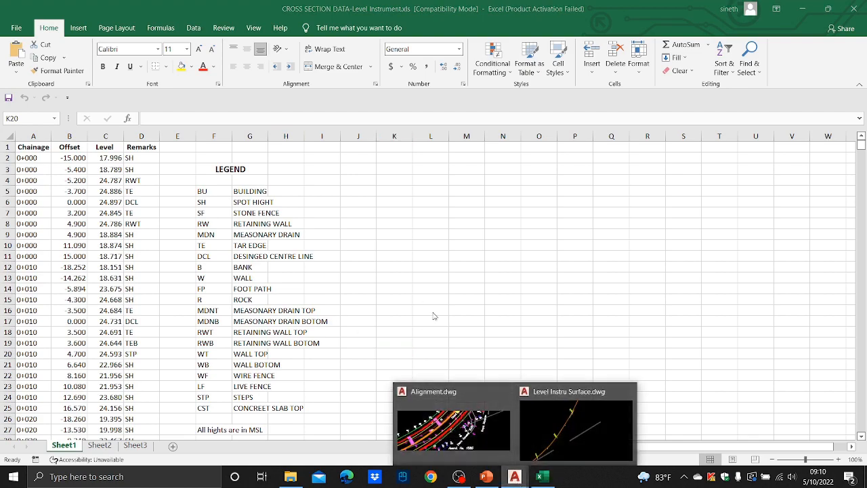
left_click(525, 438)
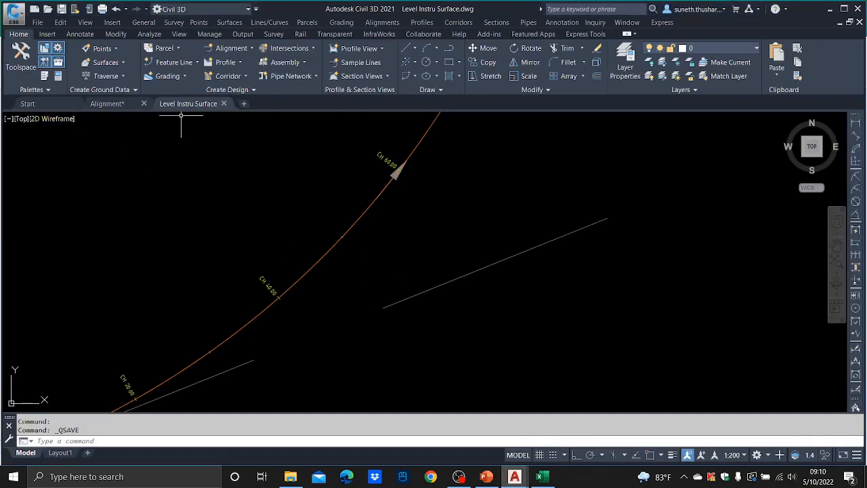
left_click(143, 104)
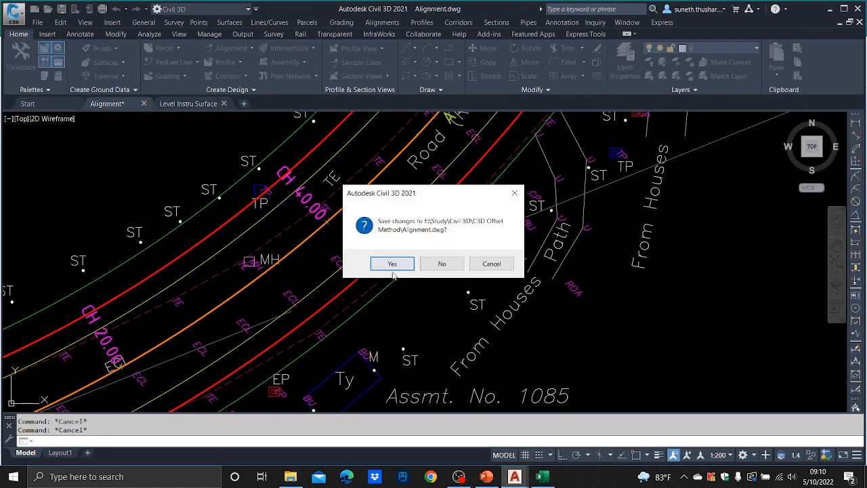
left_click(460, 263)
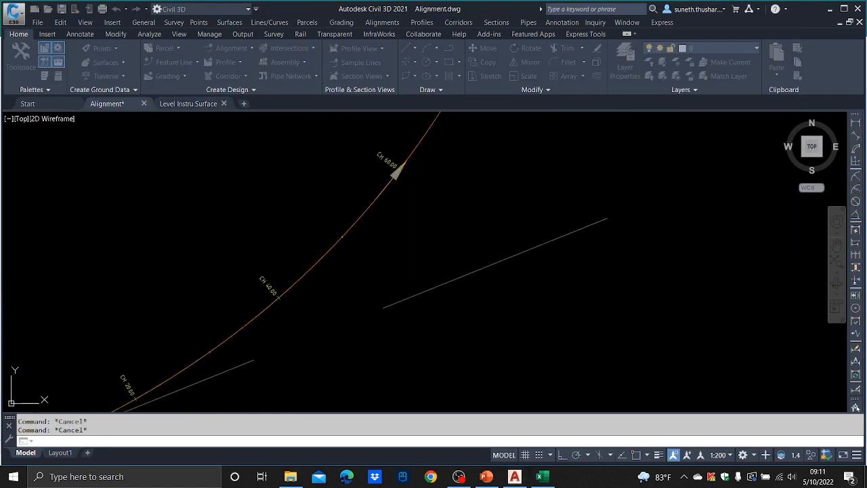
Examine the chainage labels and station-offset tooltip along the alignment's first curve and the straight after it
scroll(293, 161, "down", 1)
middle_click_drag(376, 251, 353, 449)
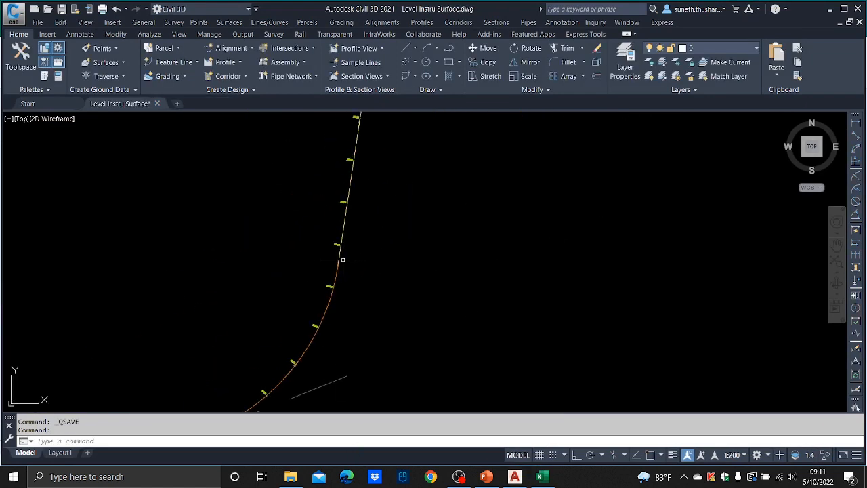
scroll(343, 259, "up", 2)
scroll(338, 252, "down", 1)
scroll(352, 271, "down", 2)
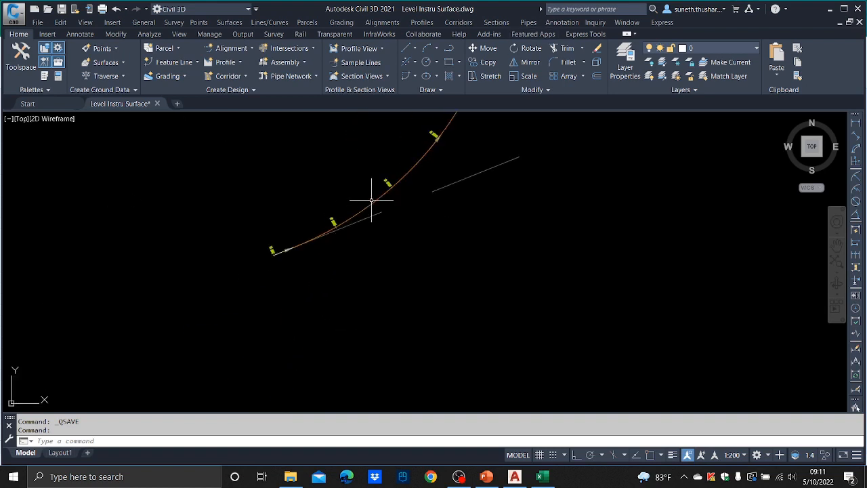
scroll(367, 194, "up", 2)
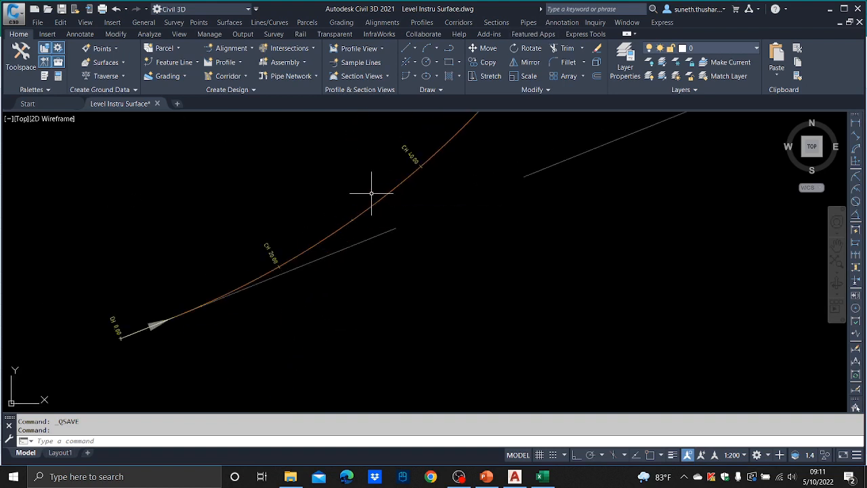
scroll(441, 151, "down", 2)
middle_click_drag(441, 151, 314, 259)
scroll(341, 188, "down", 2)
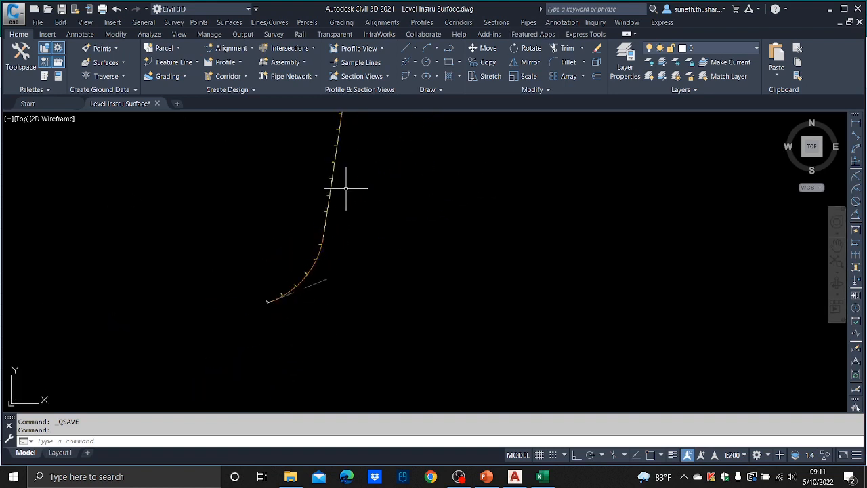
middle_click_drag(341, 188, 325, 250)
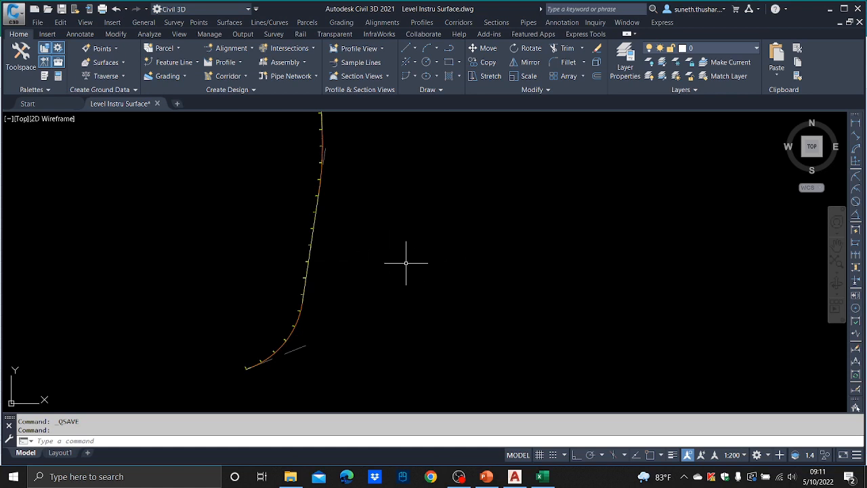
mouse_move(263, 286)
middle_mouse_down()
mouse_move(296, 294)
mouse_move(417, 144)
mouse_move(400, 168)
middle_mouse_up()
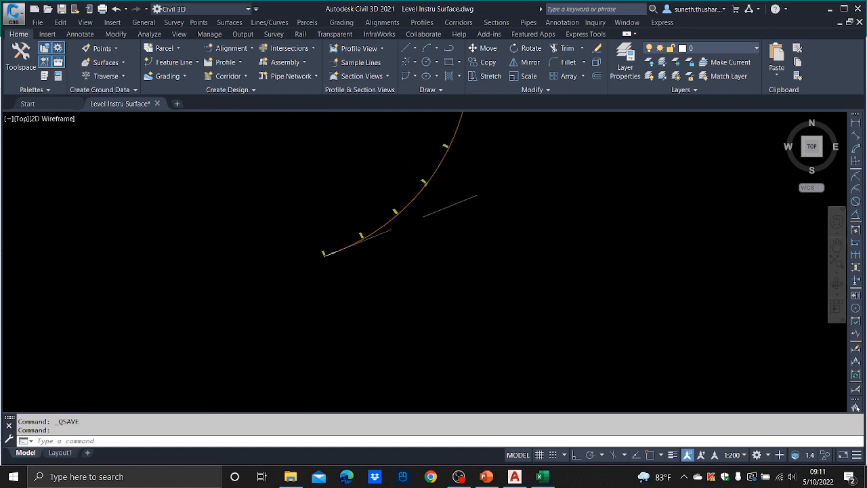
scroll(374, 201, "up", 4)
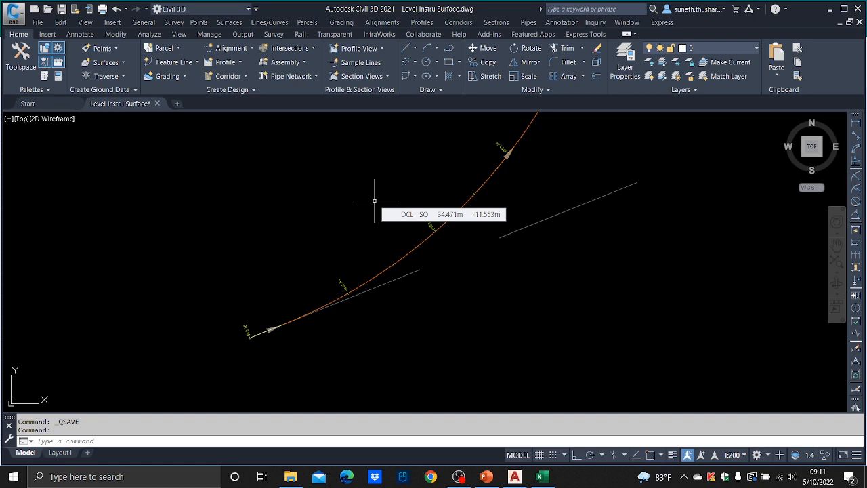
scroll(400, 207, "up", 5)
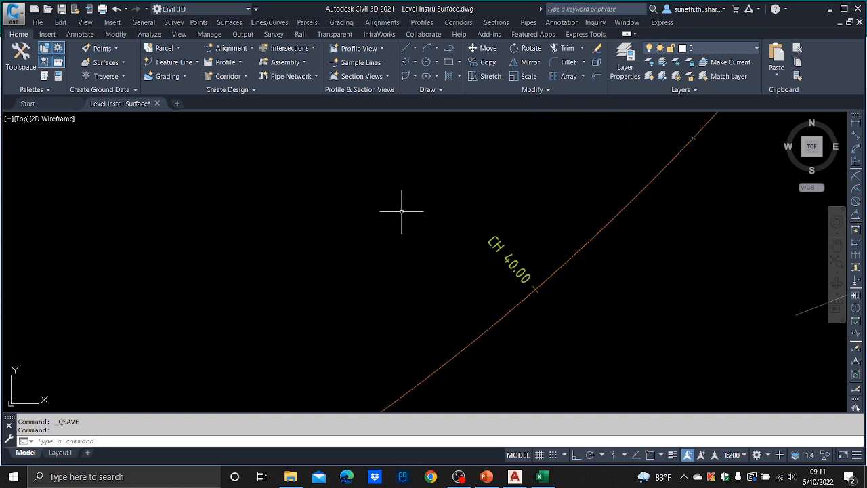
scroll(415, 237, "down", 6)
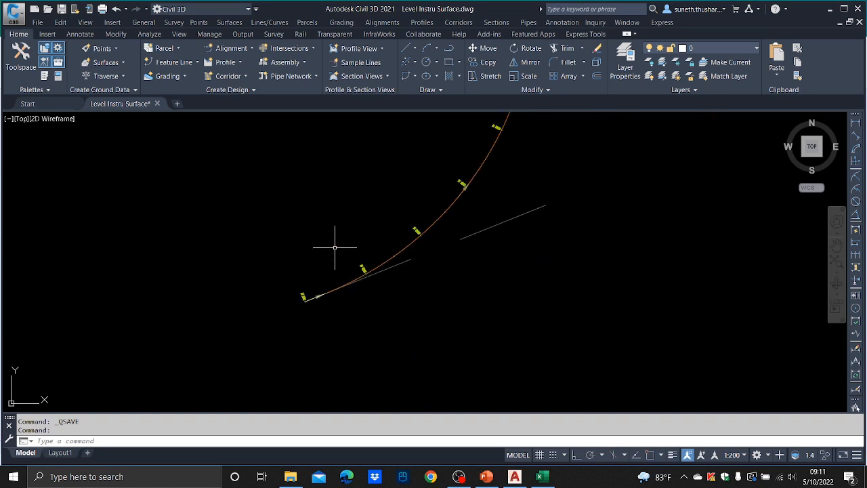
scroll(335, 247, "down", 3)
middle_click_drag(429, 174, 369, 288)
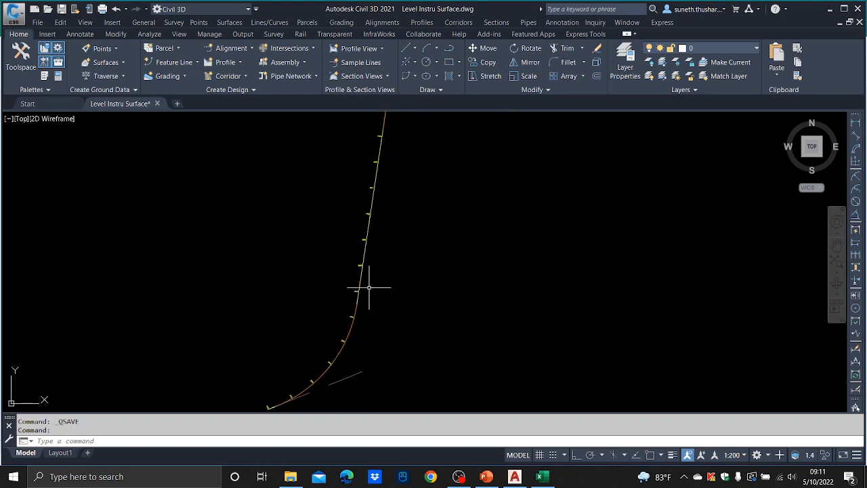
Inspect the full extent of the DCL alignment through to its far end and return to its starting curve
mouse_move(390, 225)
scroll(397, 261, "down", 2)
scroll(398, 262, "down", 2)
scroll(410, 193, "up", 2)
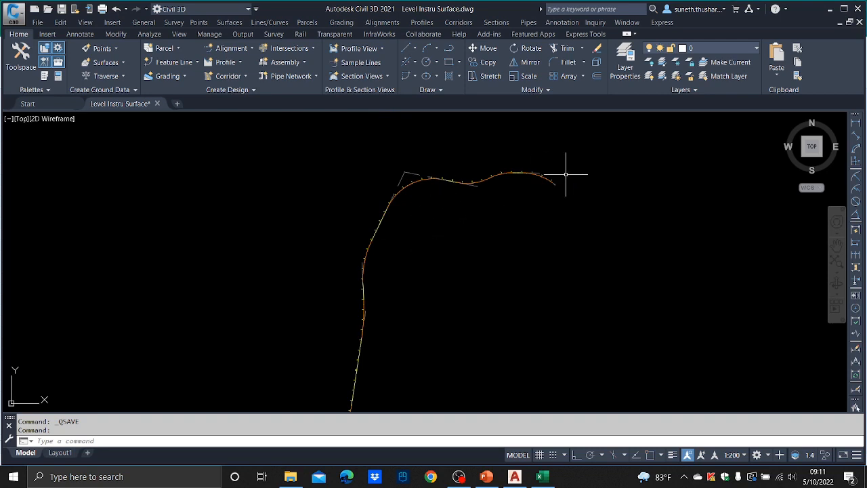
mouse_move(532, 176)
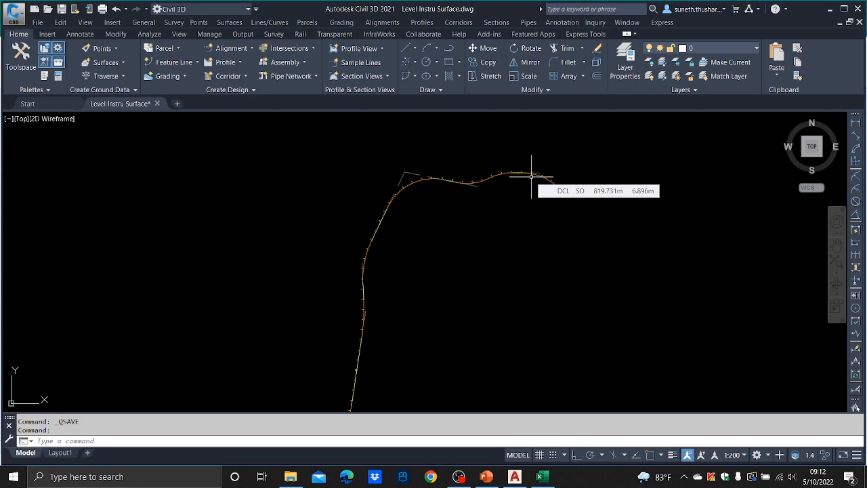
scroll(393, 281, "up", 5)
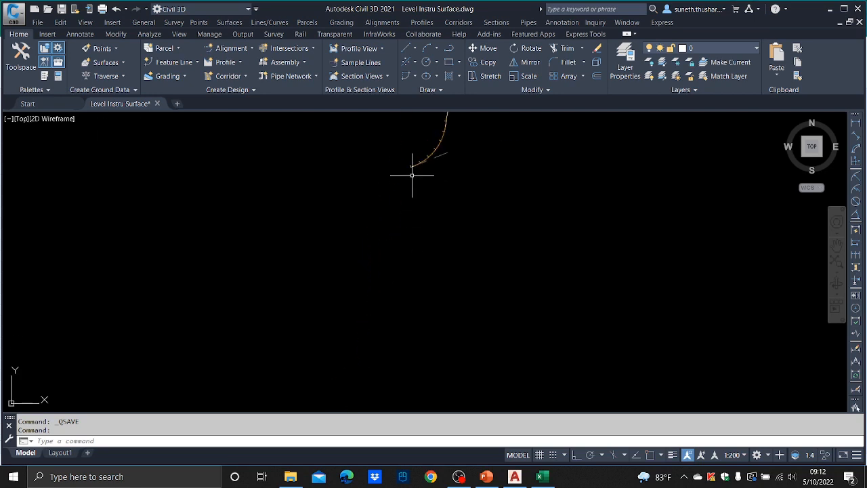
scroll(413, 160, "up", 3)
middle_click_drag(441, 131, 397, 285)
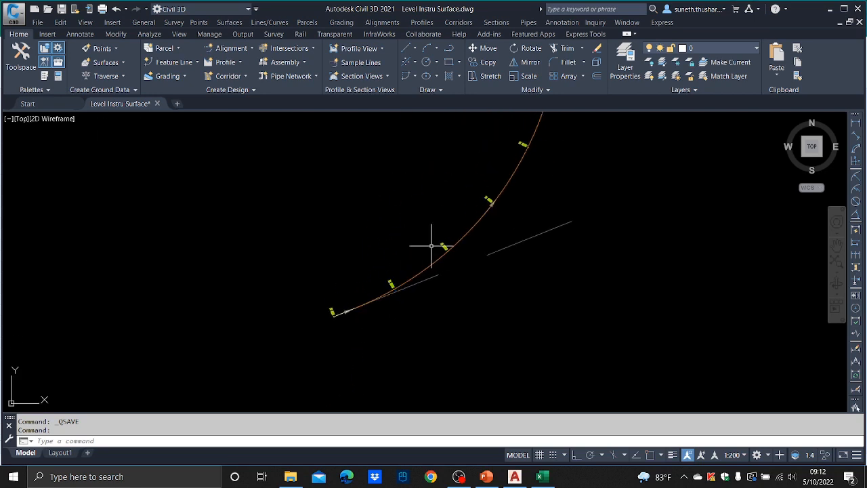
scroll(498, 272, "down", 4)
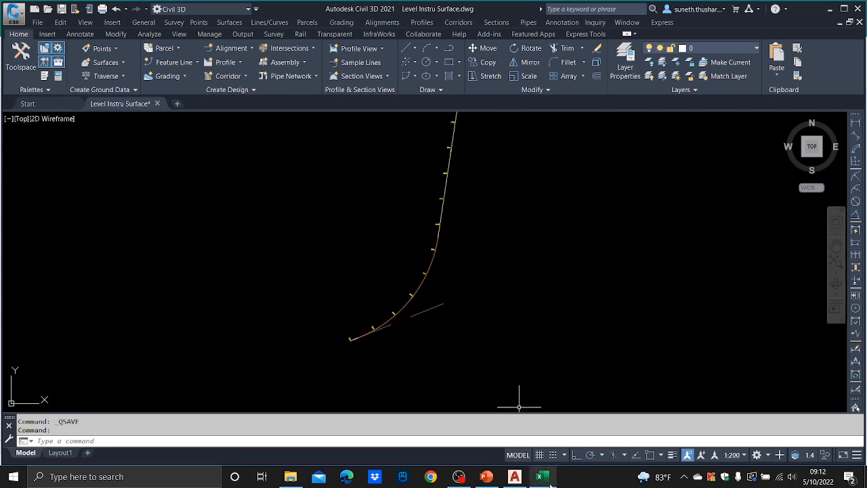
Switch to the CROSS SECTION DATA-Level Instrument workbook in Excel and delete the legend columns E to I
mouse_move(549, 484)
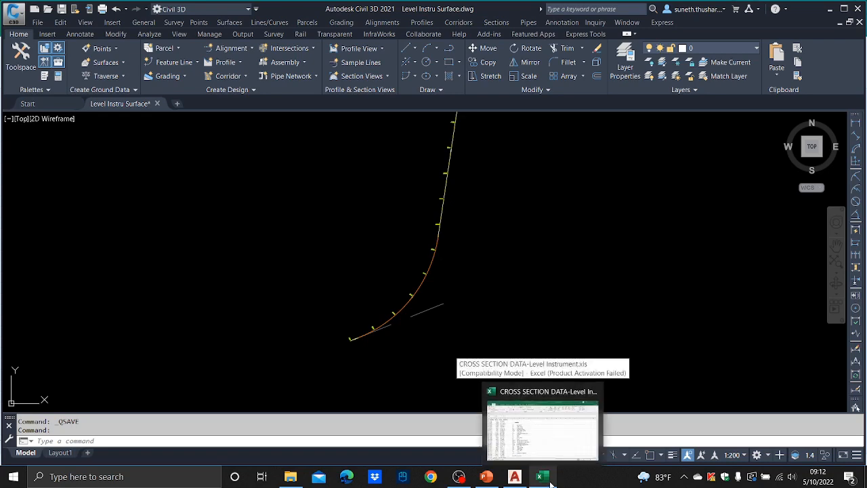
left_click(550, 483)
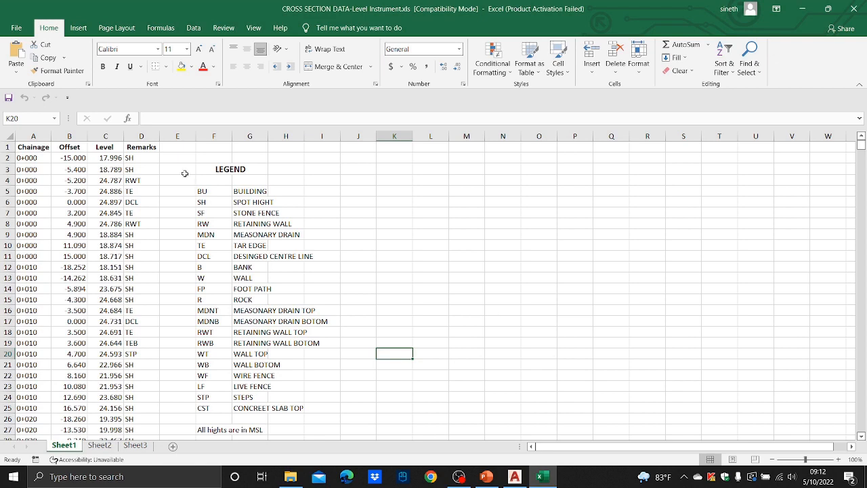
left_click_drag(190, 136, 320, 134)
right_click(320, 134)
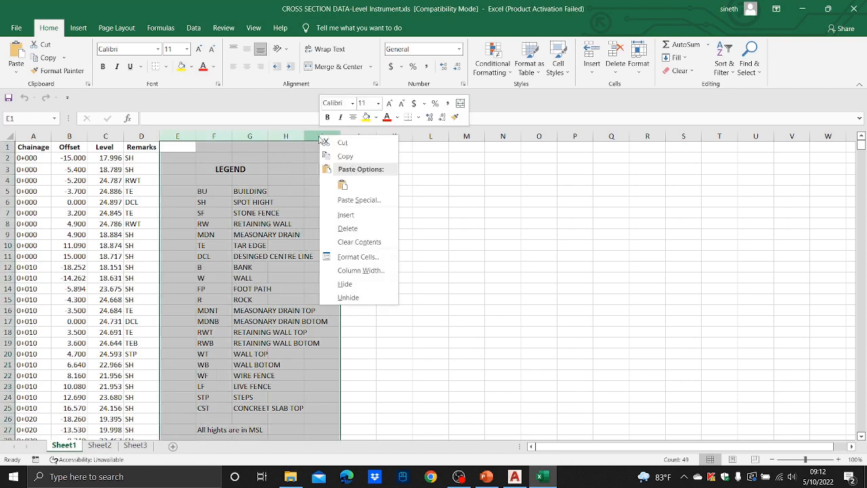
left_click(345, 228)
left_click(394, 306)
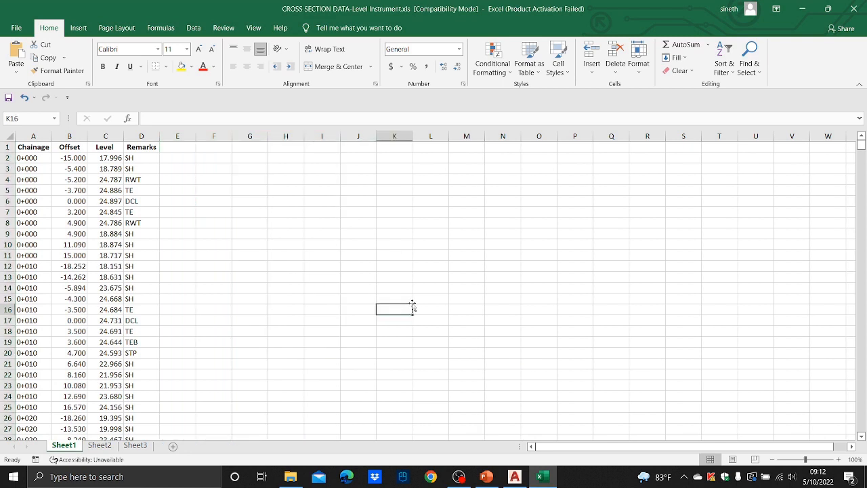
Delete the header row from Sheet1 and check the remaining cross-section data down to its last row
left_click(8, 147)
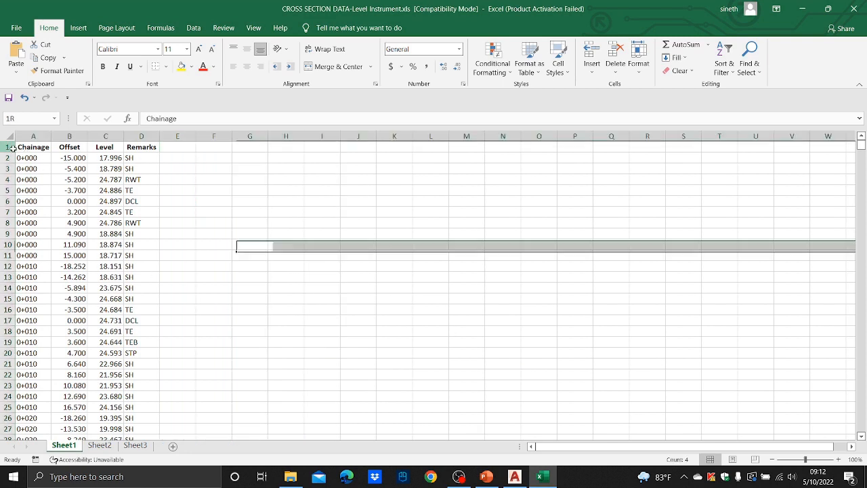
right_click(12, 149)
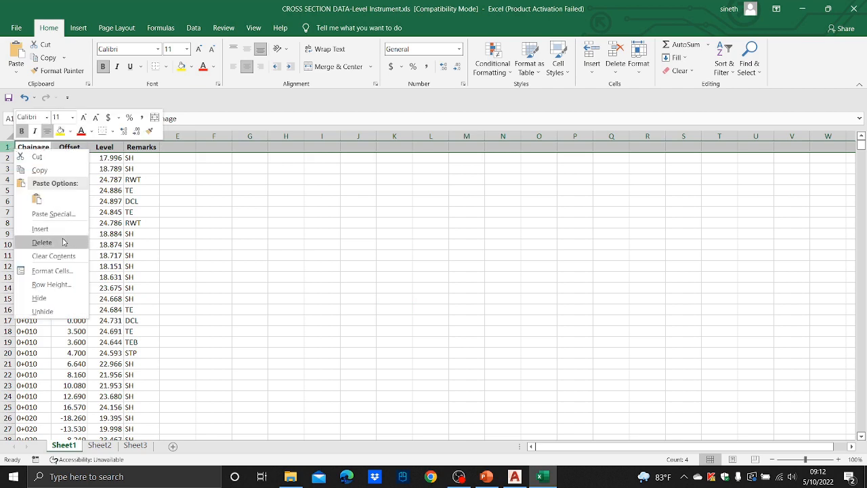
left_click(42, 241)
left_click_drag(861, 145, 843, 453)
scroll(184, 323, "down", 5)
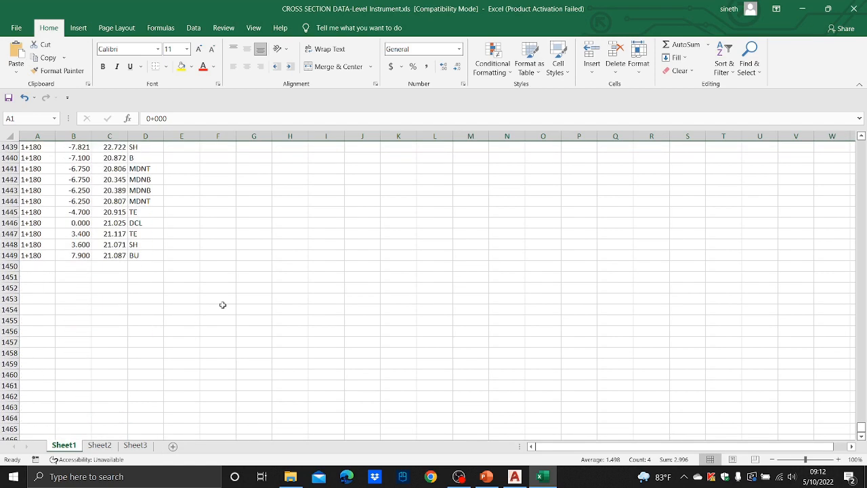
left_click_drag(861, 430, 865, 108)
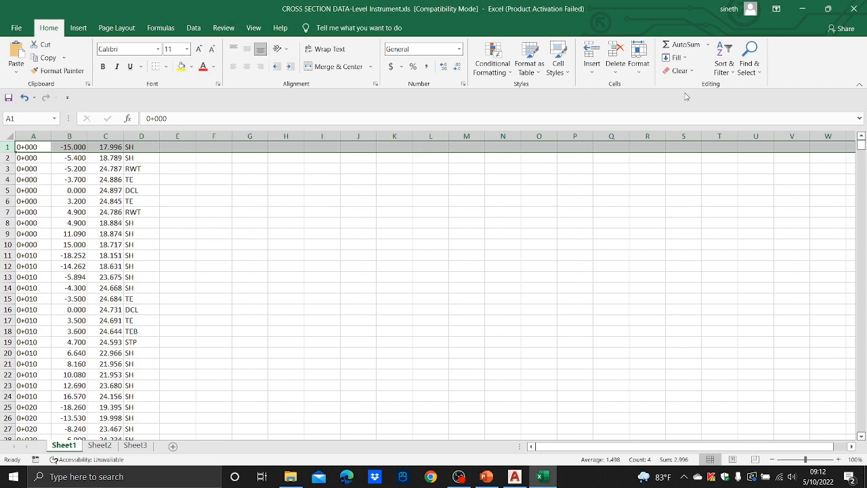
Sort the data from A to Z by the remark codes in column D, expanding the selection to the adjacent columns
left_click(142, 136)
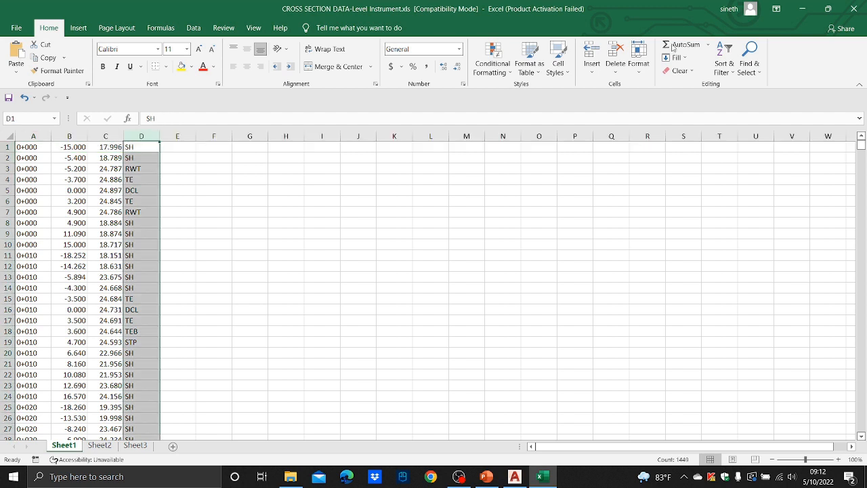
left_click(724, 64)
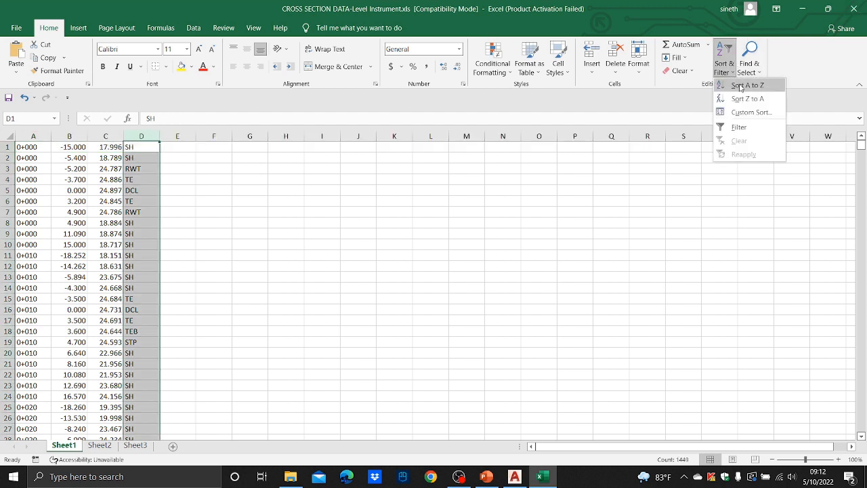
left_click(741, 86)
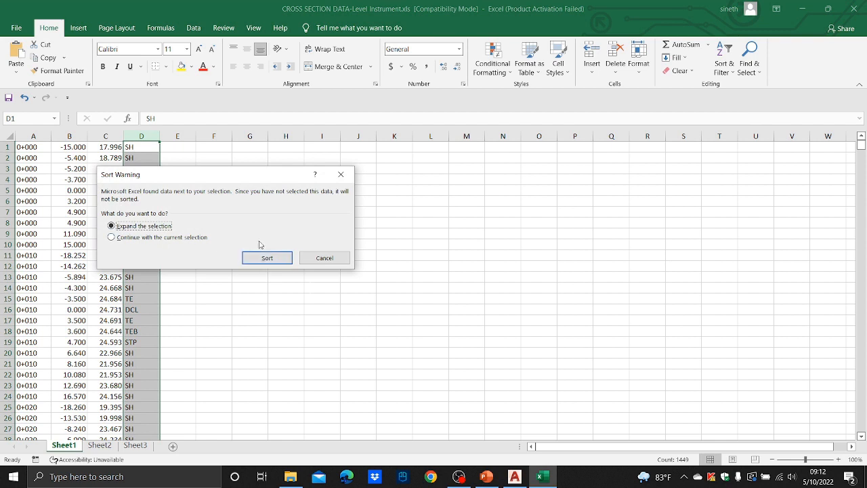
left_click(279, 260)
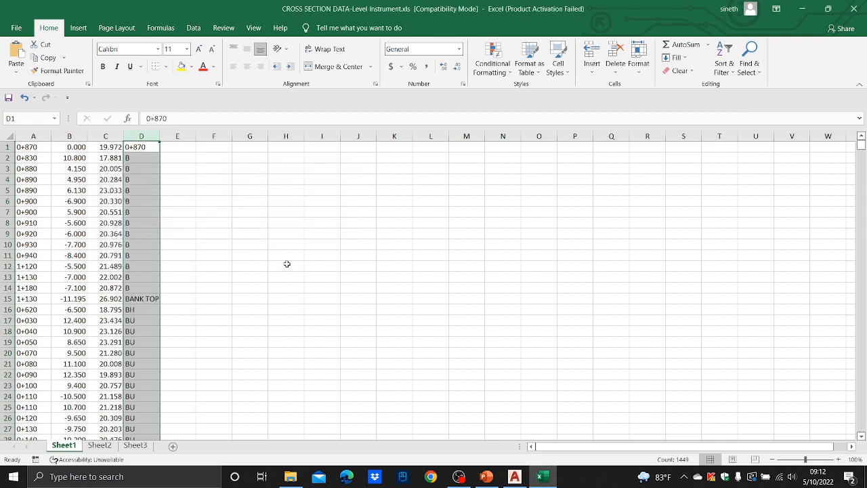
Copy the rows with remark code TE, A1176 to D1411, from Sheet1 into Sheet2 starting at cell A1
scroll(284, 261, "down", 12)
scroll(298, 252, "down", 10)
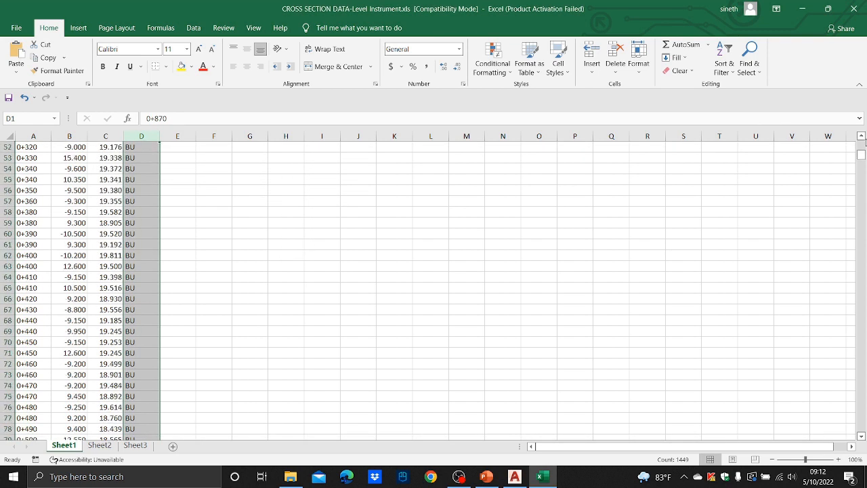
left_click_drag(861, 158, 852, 424)
scroll(180, 300, "up", 20)
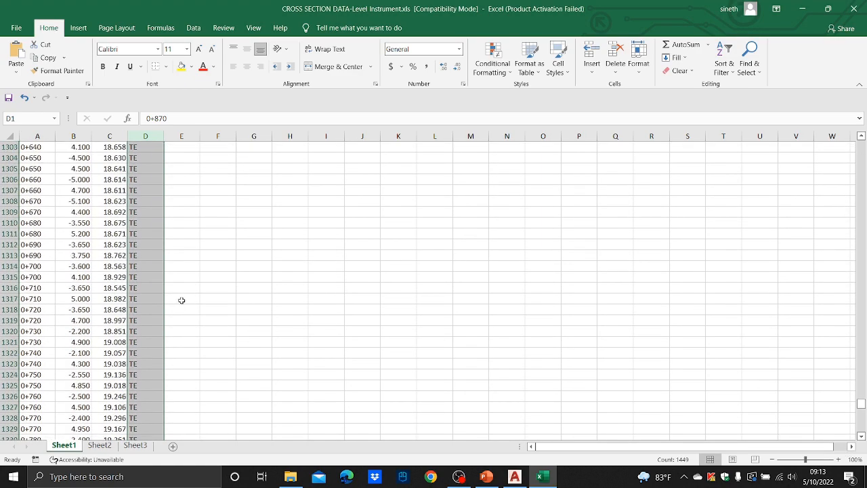
scroll(186, 296, "up", 20)
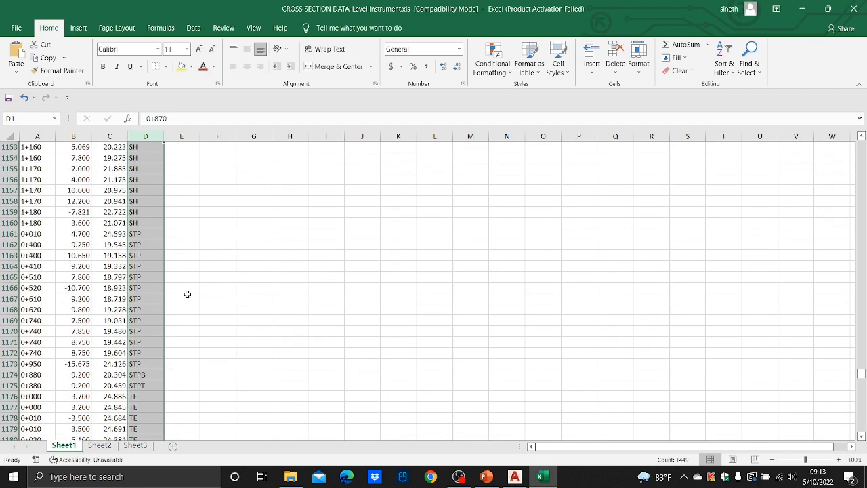
scroll(187, 288, "down", 5)
left_click_drag(29, 234, 161, 251)
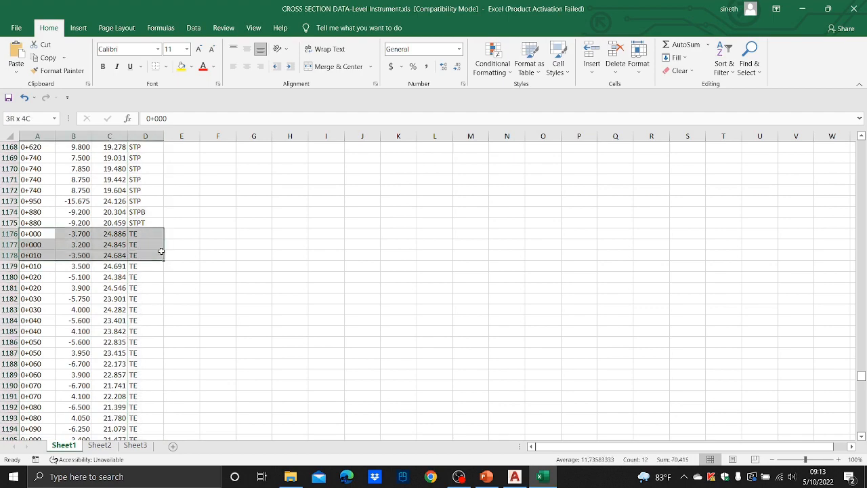
left_click_drag(165, 334, 145, 181)
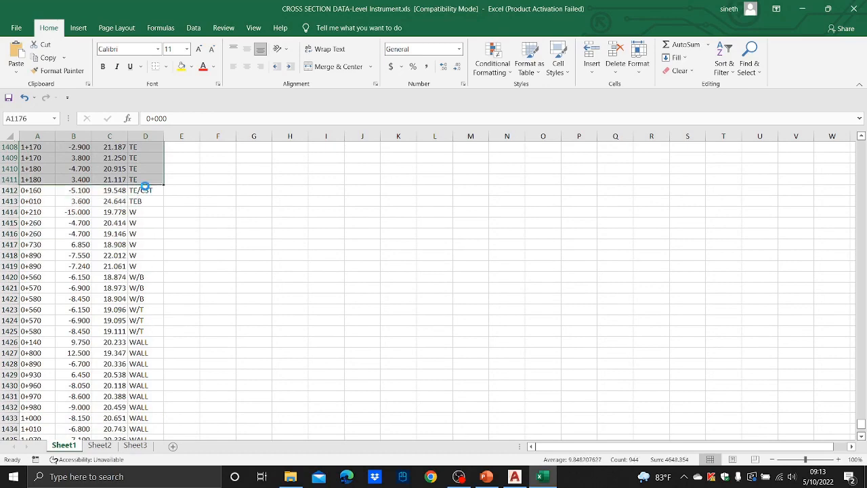
key("ctrl+c")
left_click(100, 445)
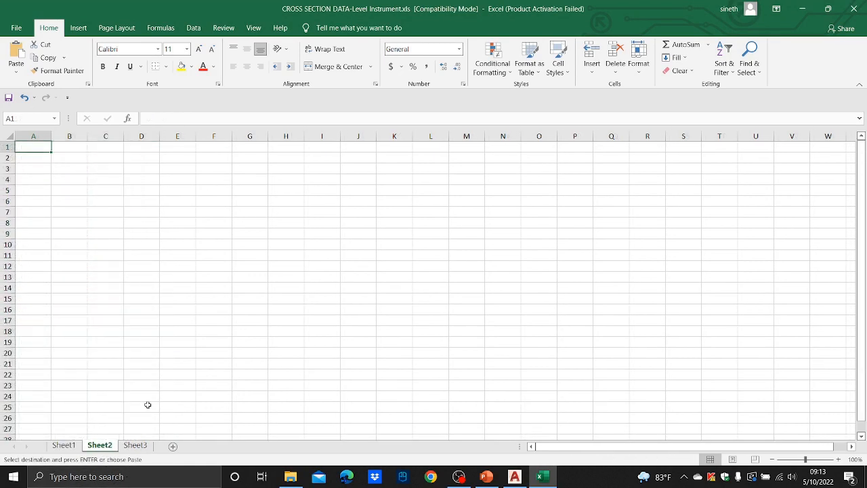
key("Return")
left_click(366, 223)
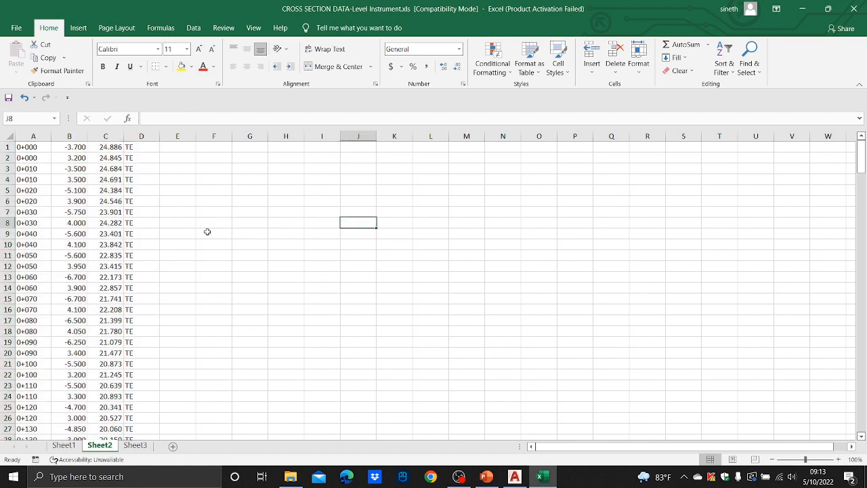
Enter the formula =IF(B1<0,"L","R") in cell F1 to mark each offset's side of the centreline
left_click(208, 151)
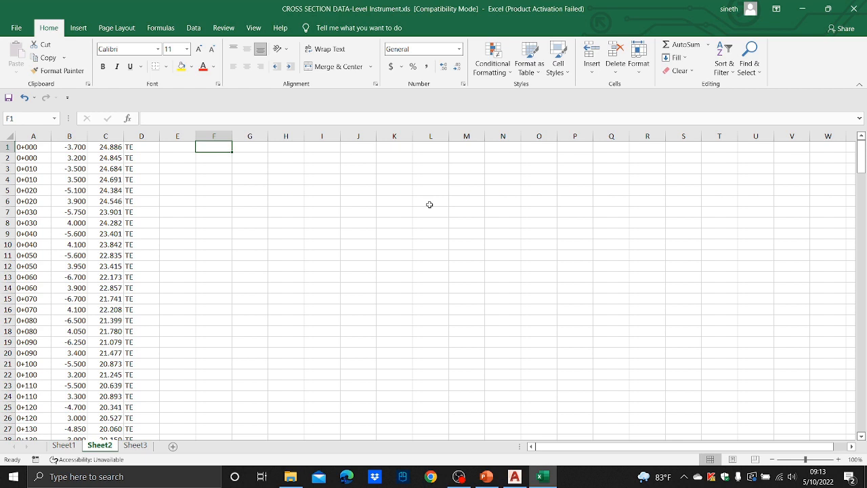
type("=IF()")
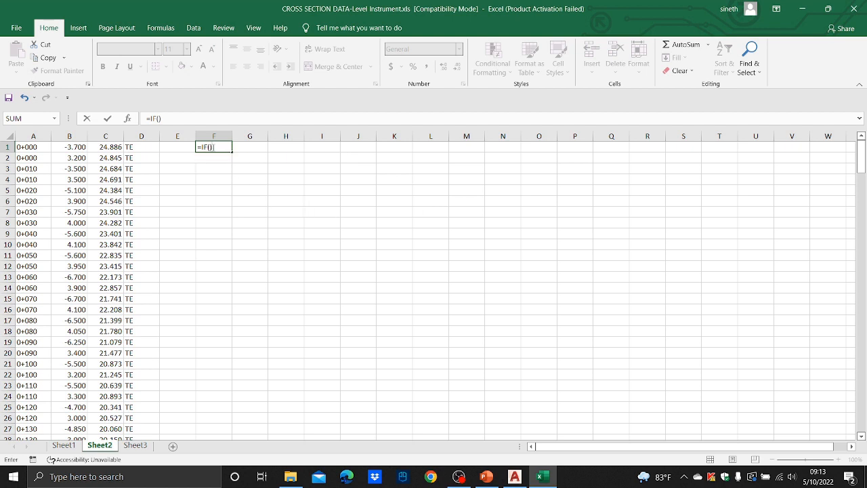
left_click(210, 147)
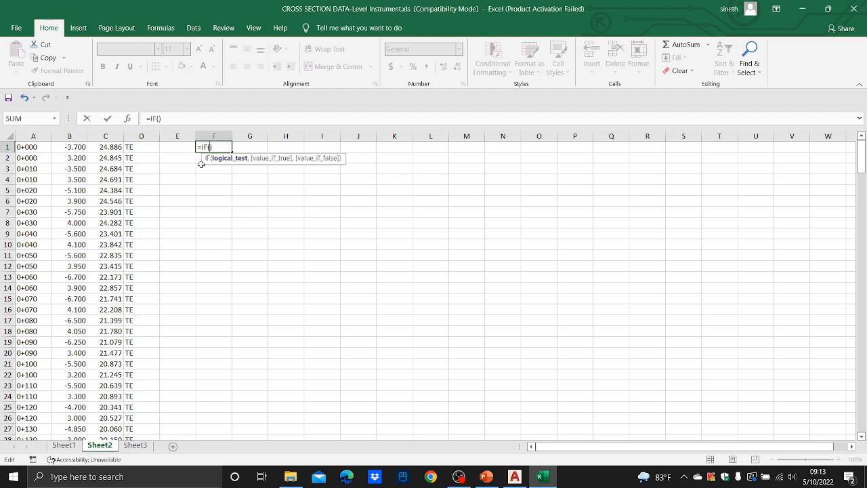
left_click(68, 147)
type("<0")
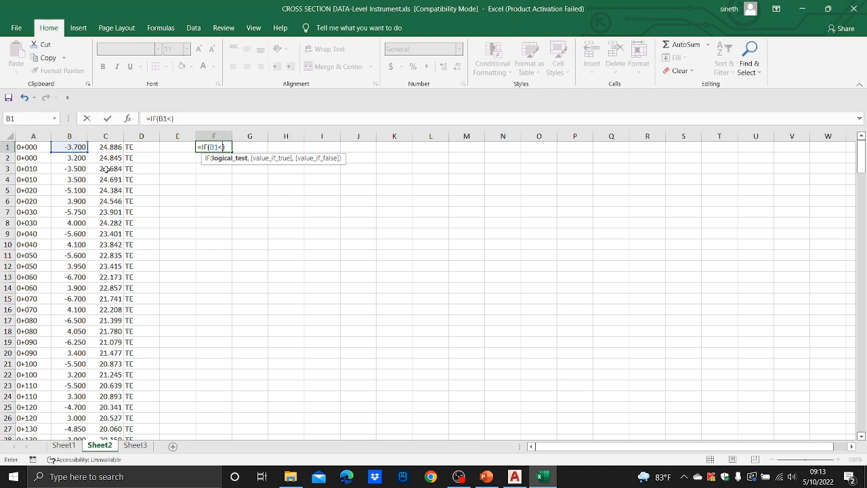
type(",\"")
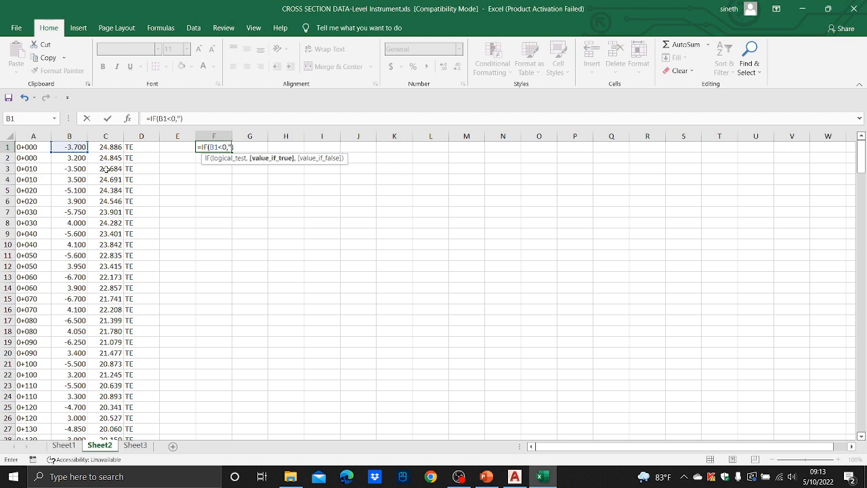
type("L\",\"R")
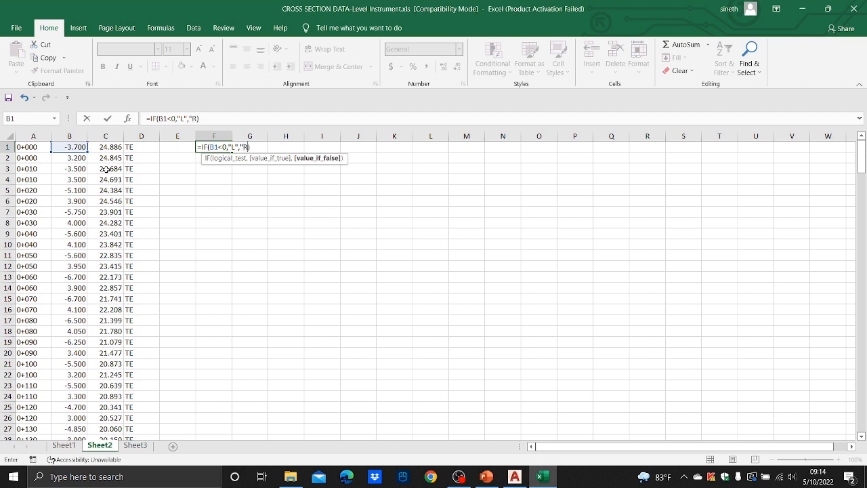
type("\"")
key("Return")
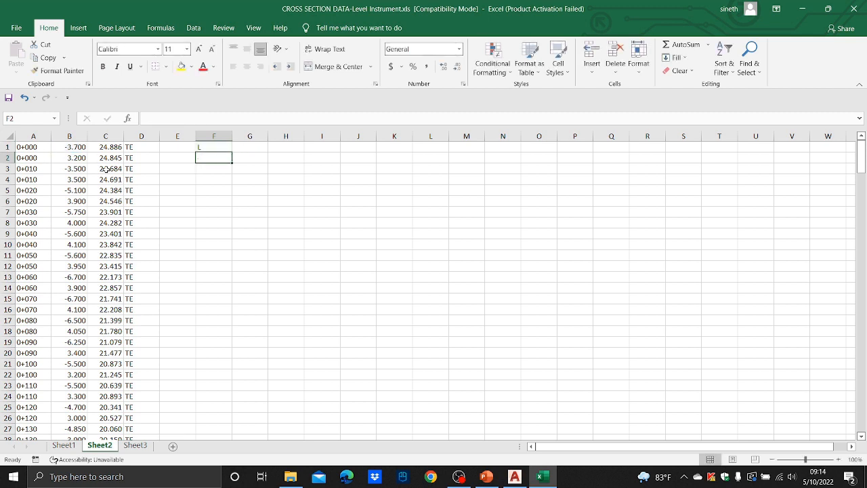
Fill the IF formula from F1 down column F to the last data row, 236
left_click(217, 146)
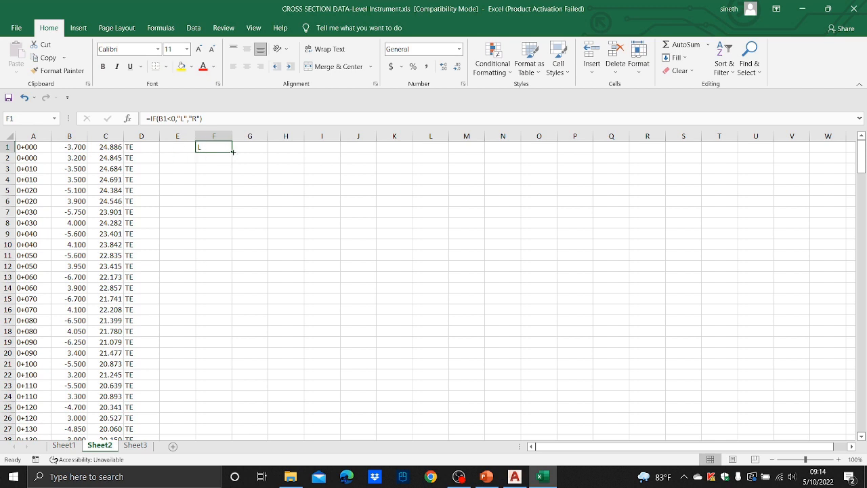
left_click_drag(231, 151, 219, 411)
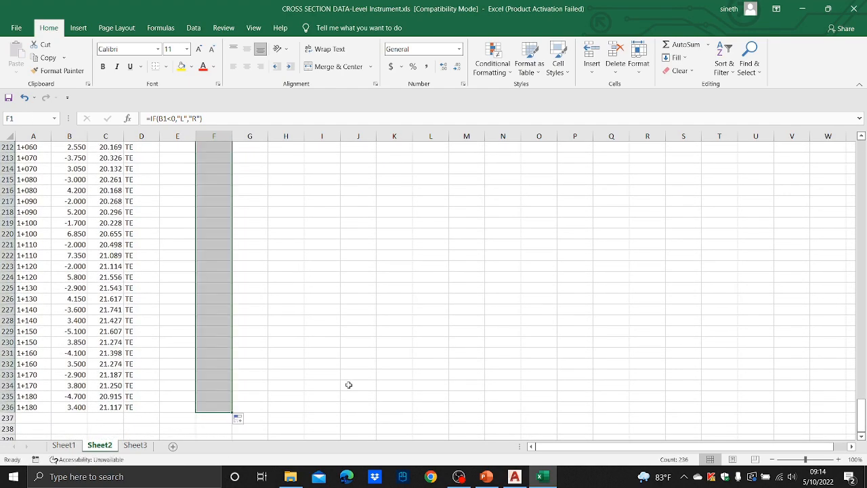
scroll(349, 384, "up", 3)
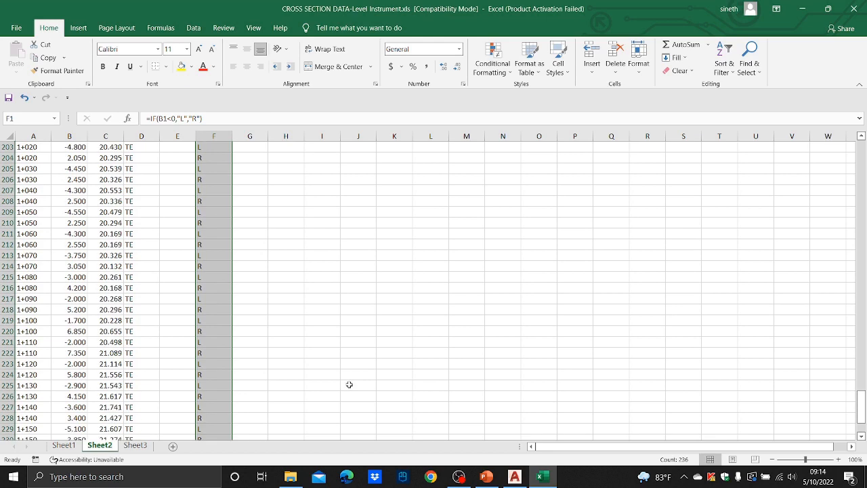
key("ctrl+Home")
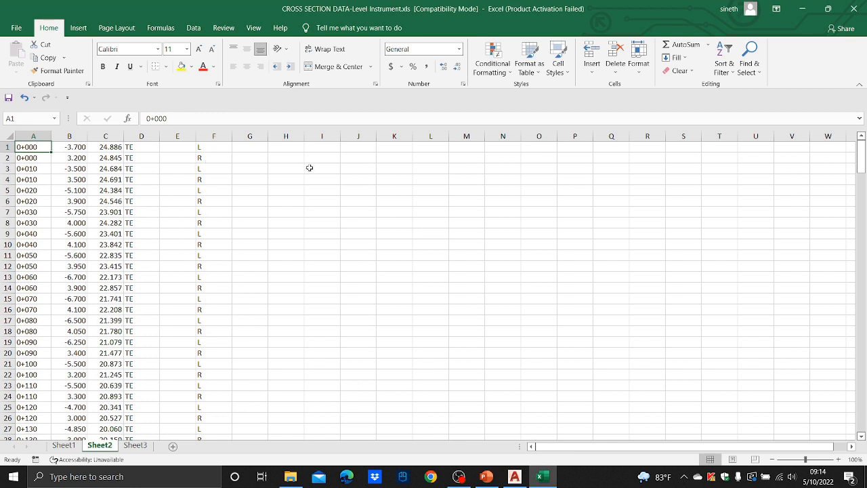
Enter the formula =F1&D1 in cell G1 to join the side letter with the remark code
left_click(247, 147)
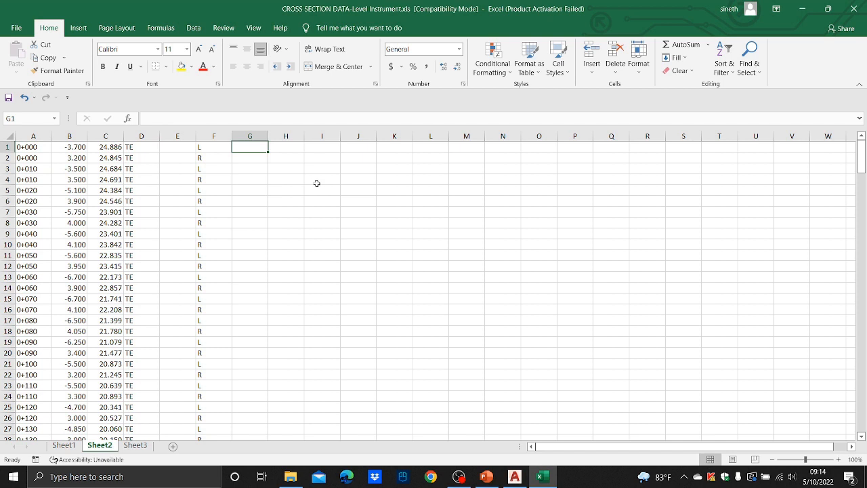
type("=")
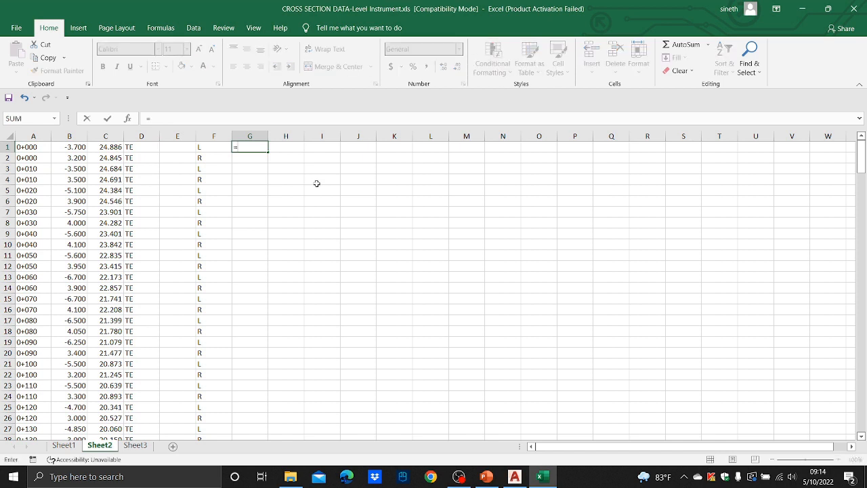
left_click(211, 146)
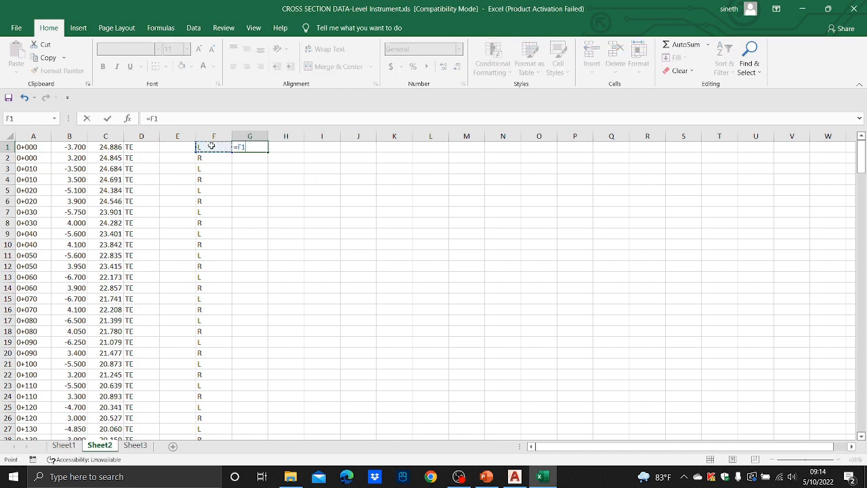
type("*")
type("&")
left_click(135, 147)
key("Return")
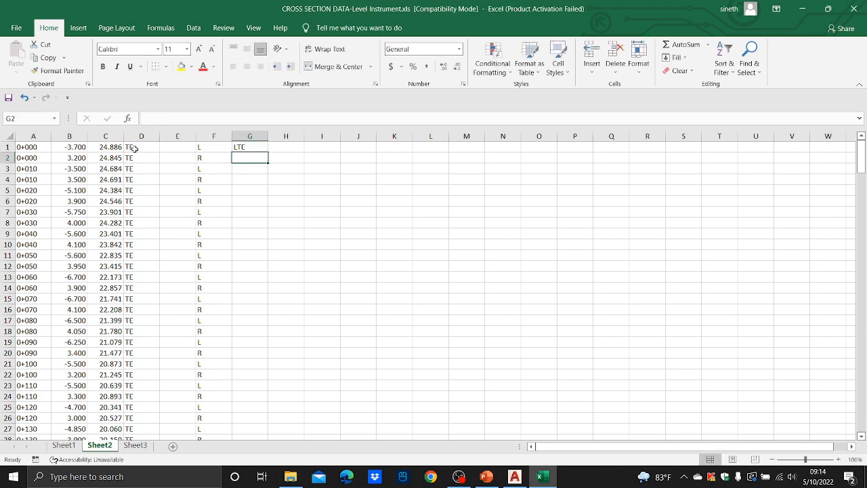
Fill the joined-code formula from G1 down column G to row 236
left_click(247, 147)
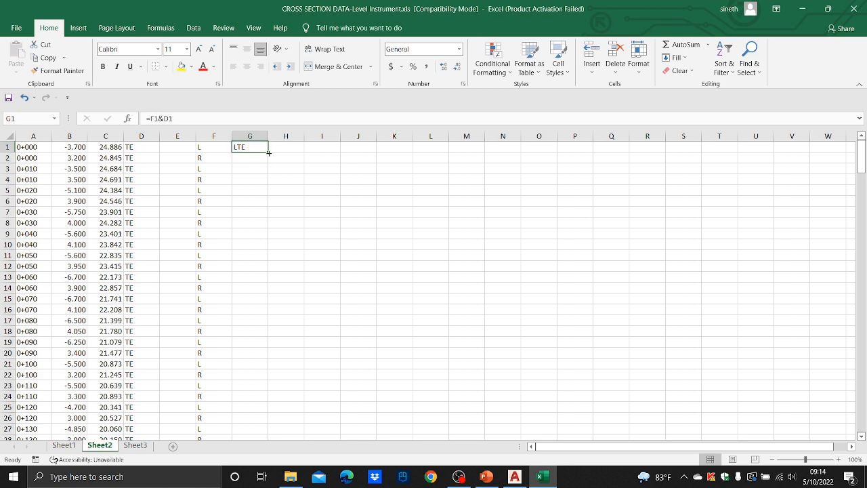
left_click_drag(268, 153, 252, 418)
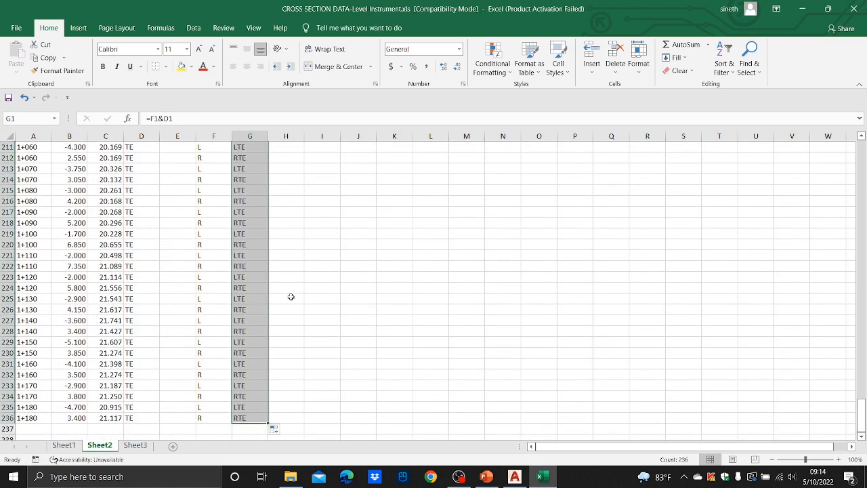
key("ctrl+Home")
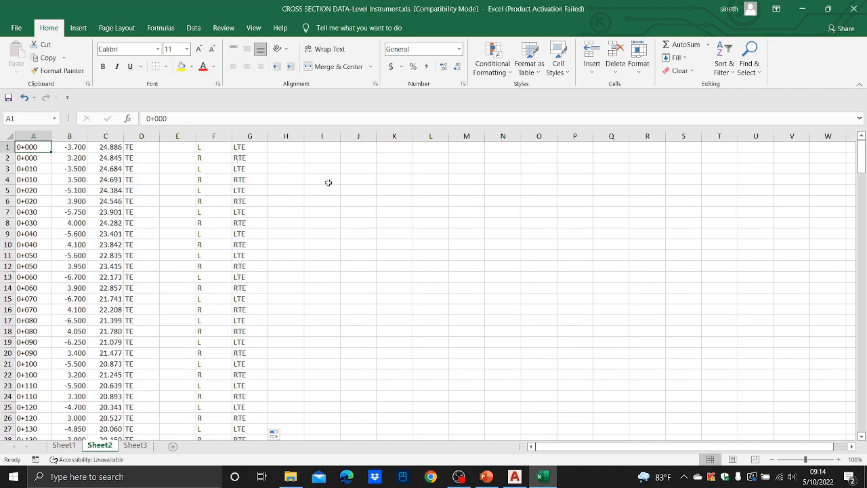
Copy the joined codes in G1 to G236 and paste them as values over the remark codes in column D
left_click_drag(247, 146, 258, 413)
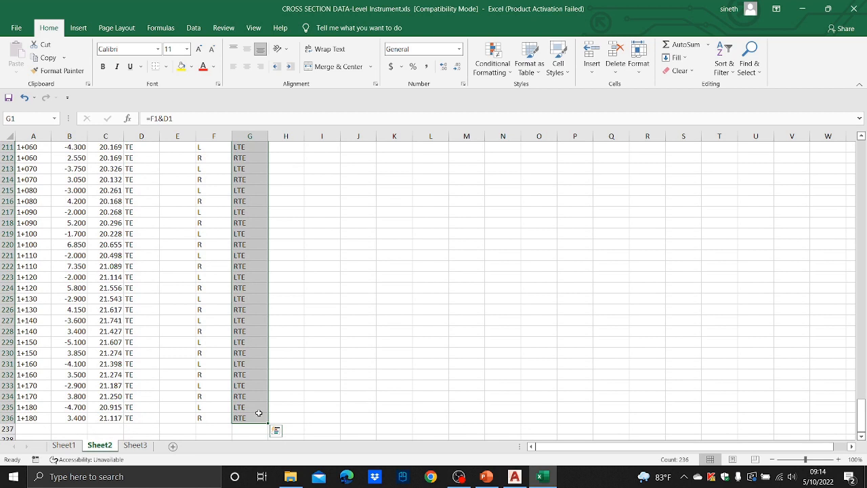
key("ctrl+c")
left_click_drag(861, 416, 861, 152)
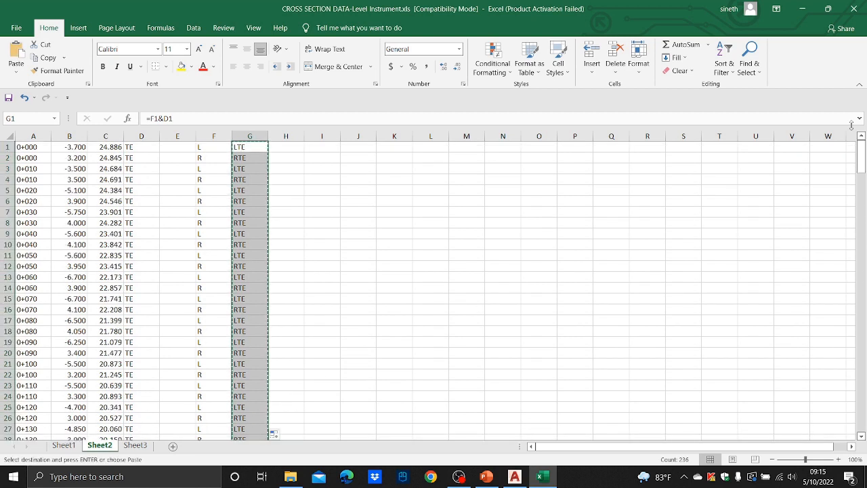
left_click(147, 147)
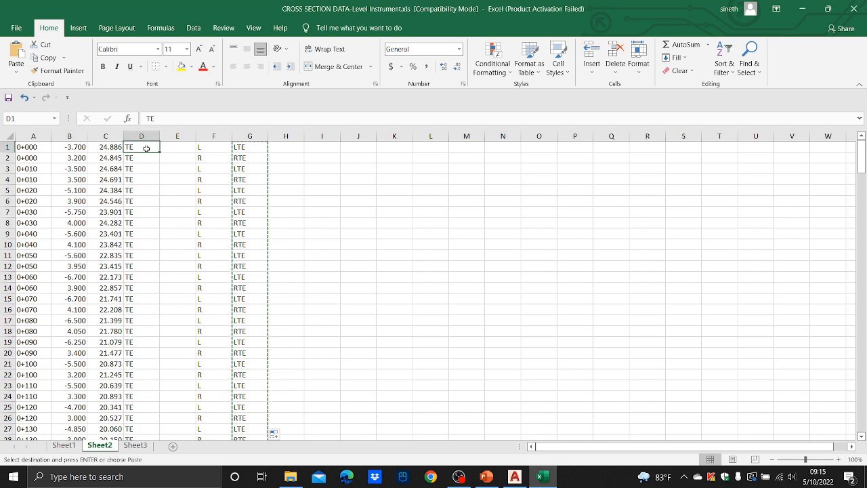
right_click(148, 137)
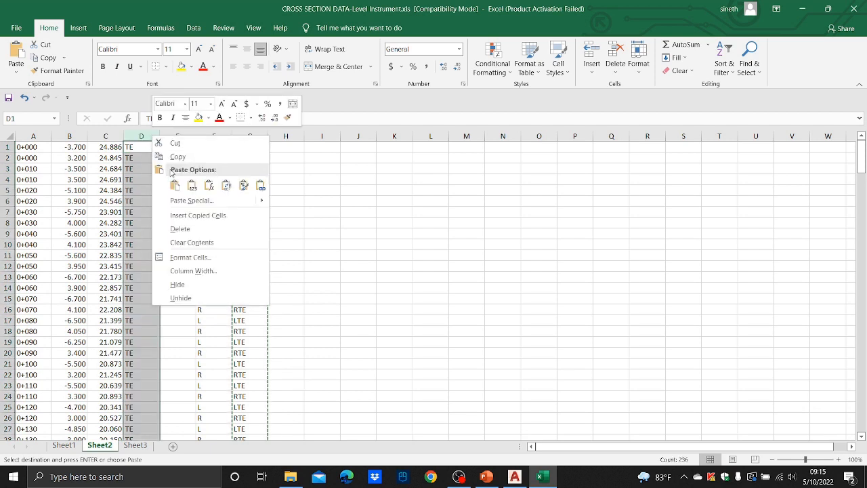
left_click(192, 185)
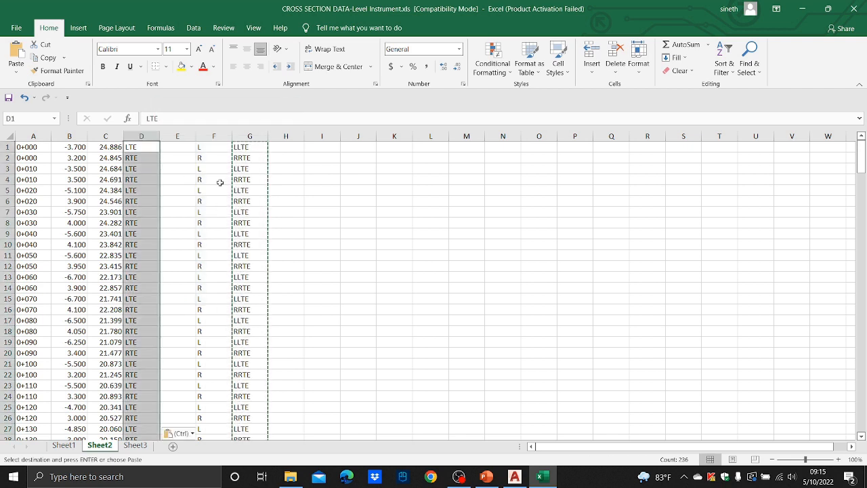
Delete the helper columns F to H from Sheet2
left_click_drag(205, 134, 274, 136)
left_click(302, 141)
right_click(275, 136)
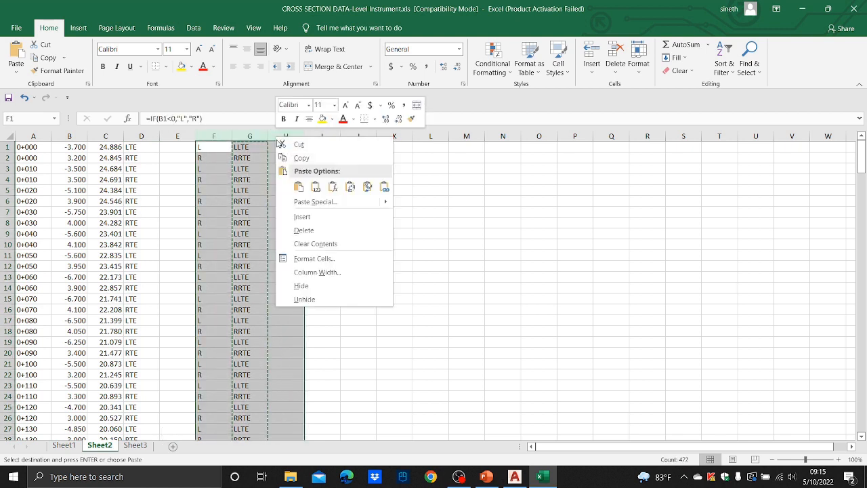
left_click(306, 228)
left_click(344, 258)
Widen the empty column F on Sheet2 to about five times its width
left_click(208, 148)
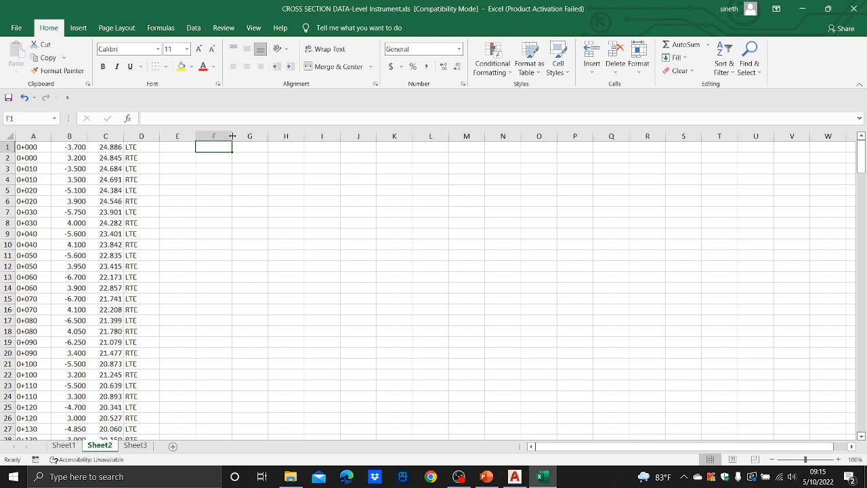
left_click_drag(231, 136, 386, 136)
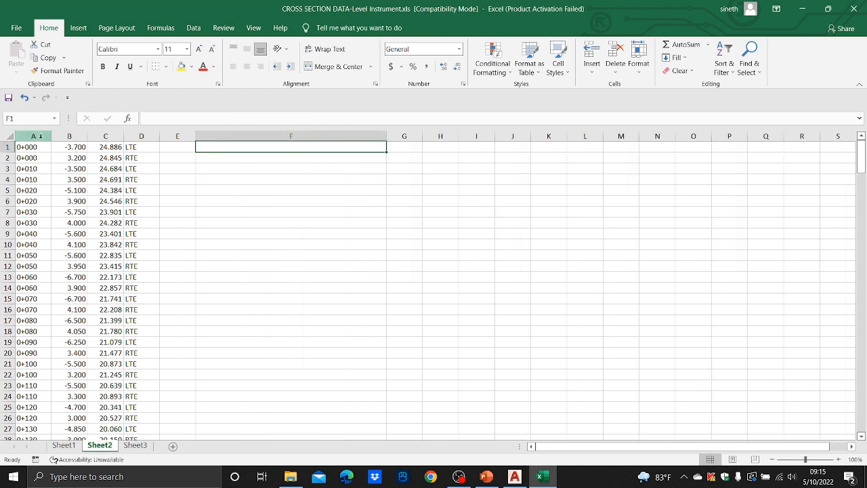
left_click(239, 215)
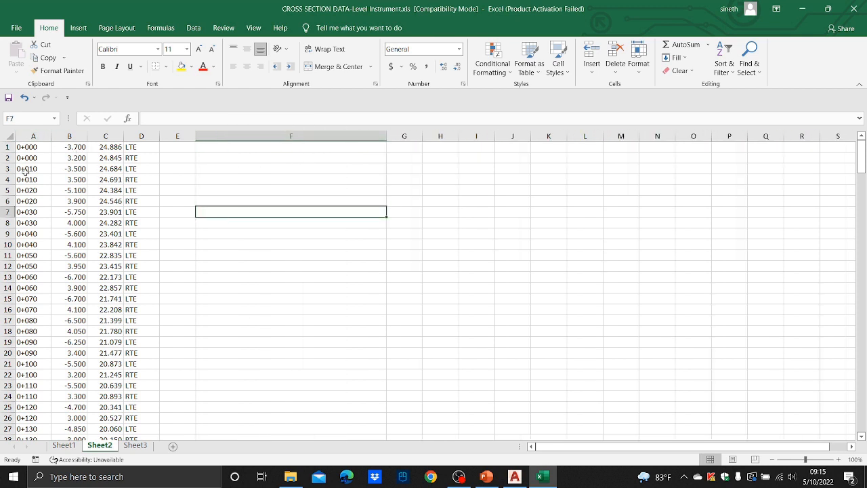
Remove every "+" from the chainages in column A by replacing it with nothing
left_click(32, 135)
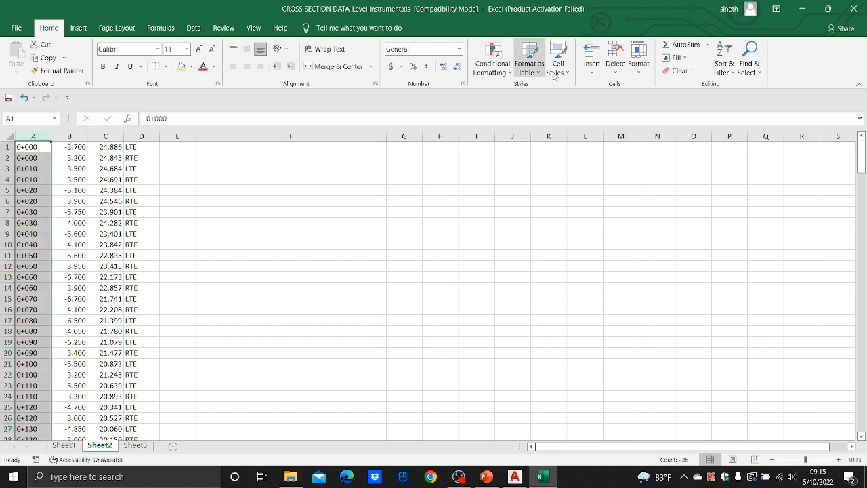
left_click(750, 68)
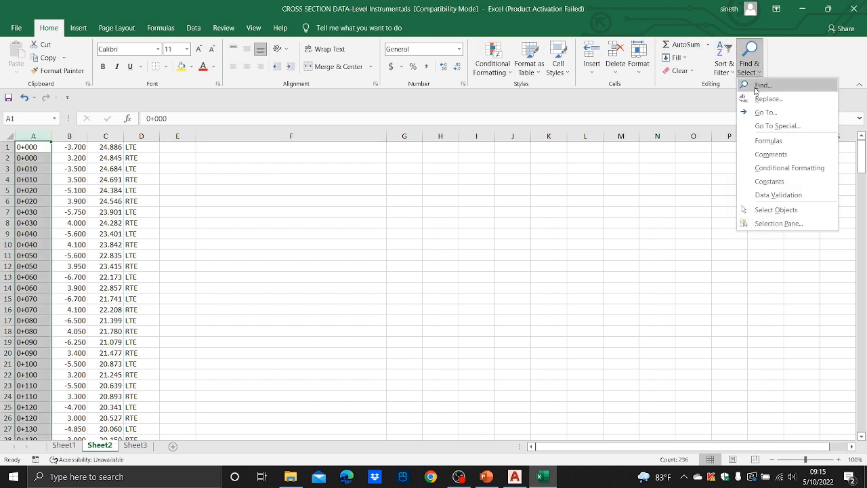
left_click(748, 86)
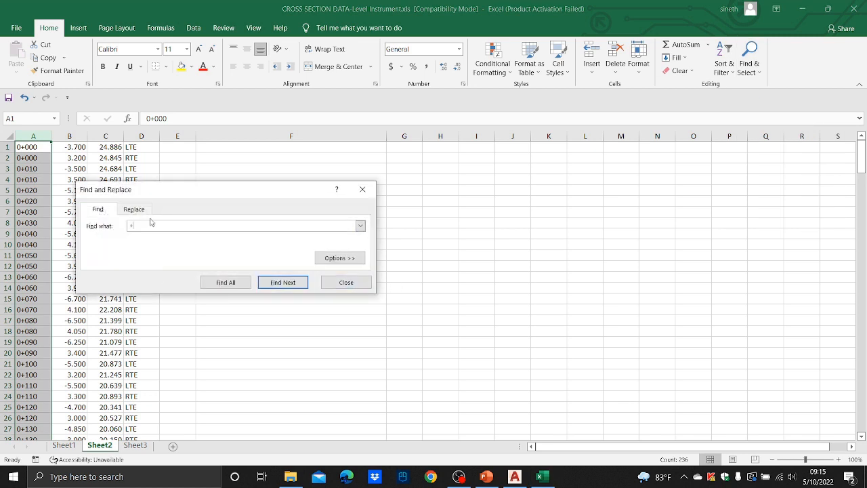
left_click(133, 210)
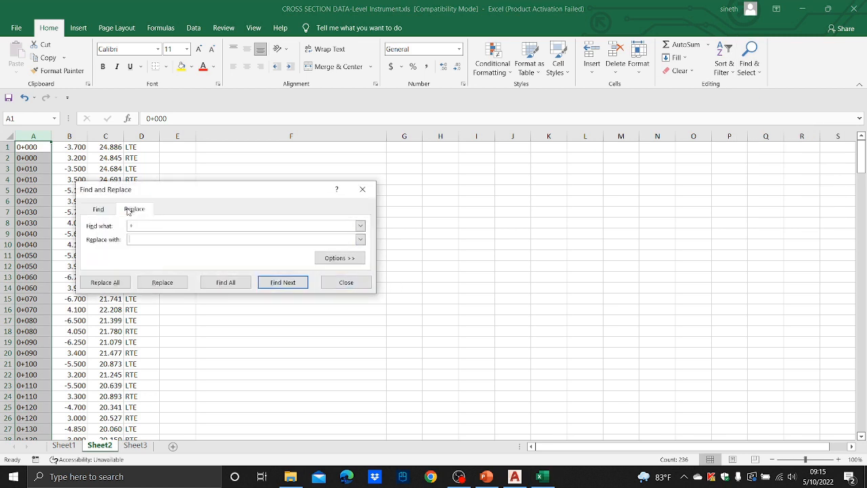
left_click(115, 282)
left_click(438, 267)
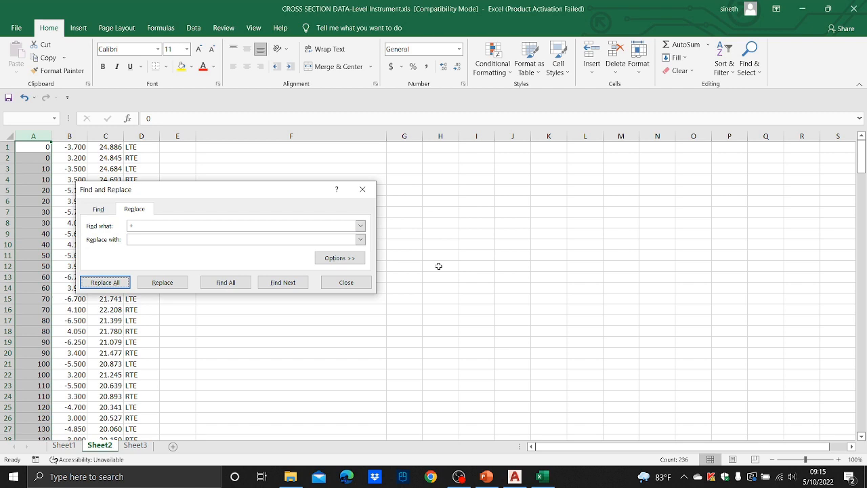
left_click(348, 283)
scroll(98, 287, "down", 20)
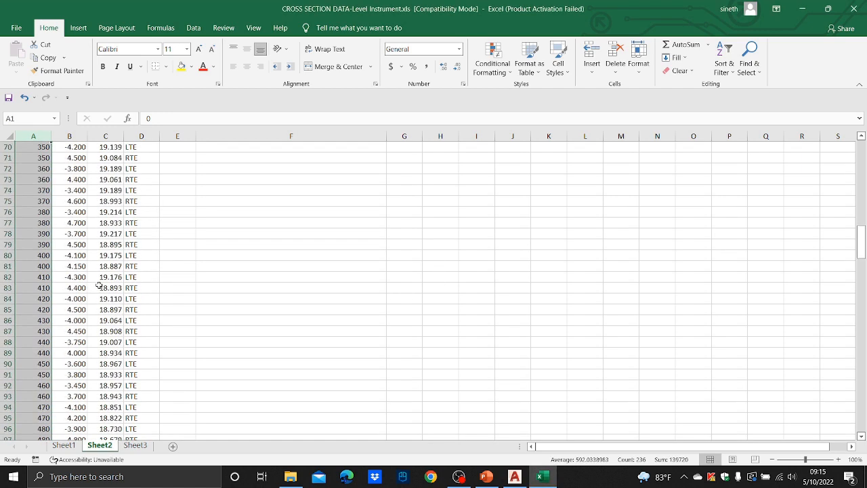
left_click_drag(861, 252, 861, 149)
left_click(210, 215)
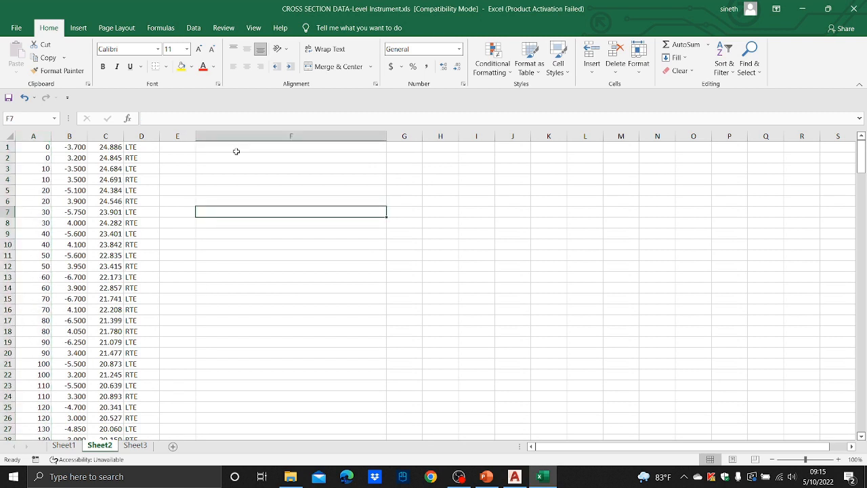
left_click(237, 150)
type("=")
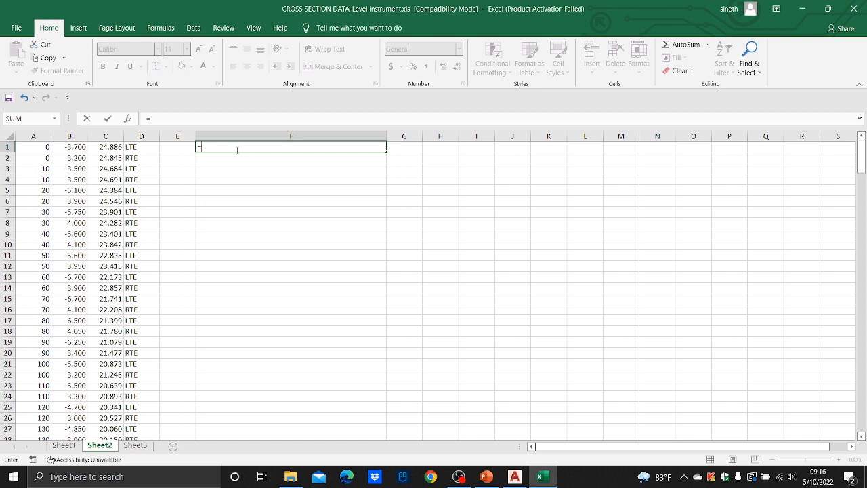
key("Escape")
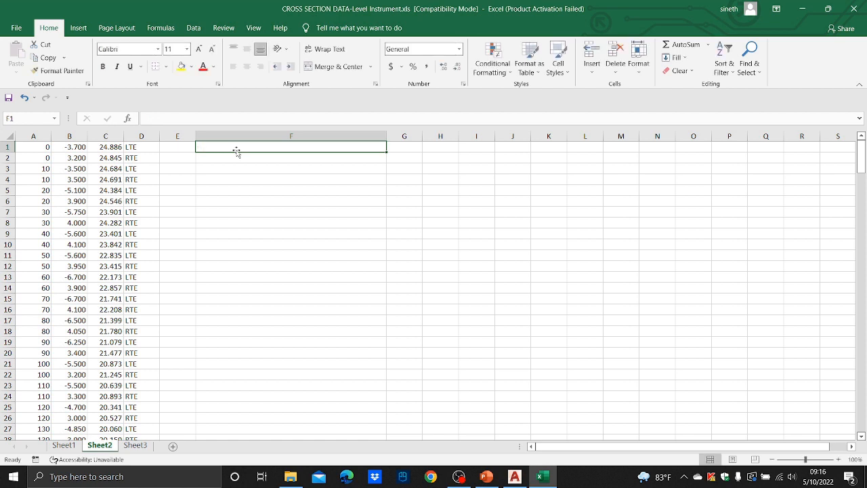
left_click(290, 214)
left_click(325, 263)
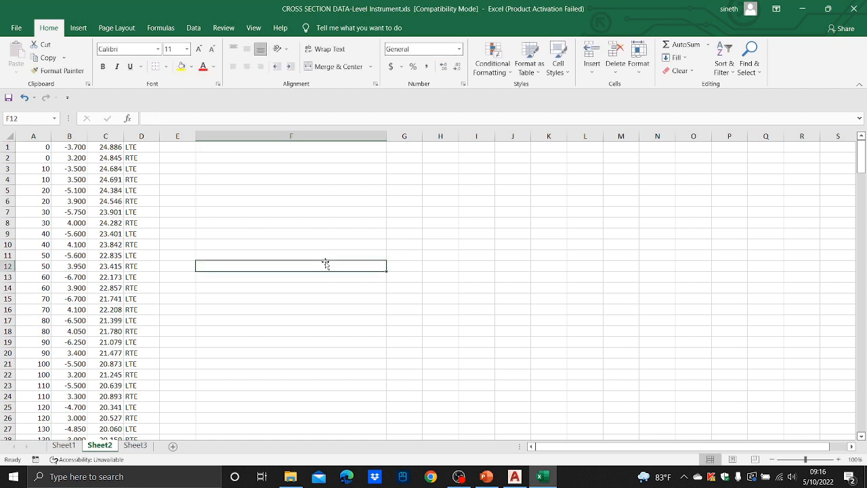
Sort the rows by the codes in column D from A to Z, expanding the selection to the neighbouring columns
left_click(140, 135)
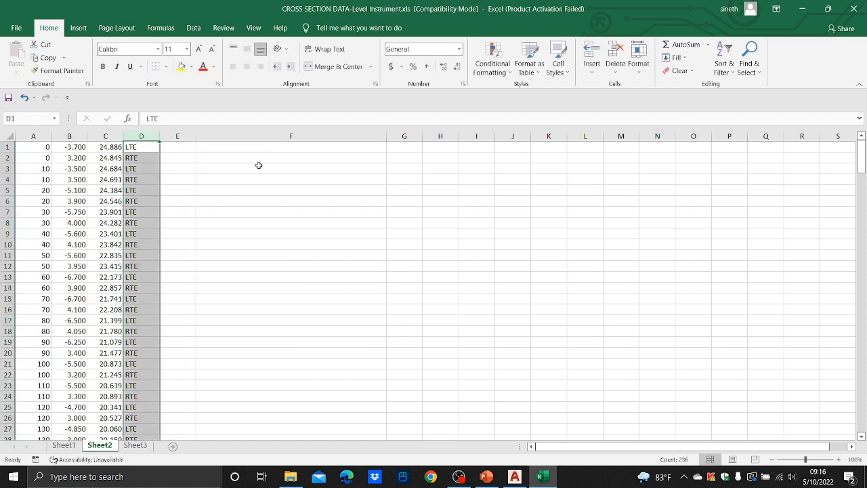
left_click(732, 68)
left_click(745, 85)
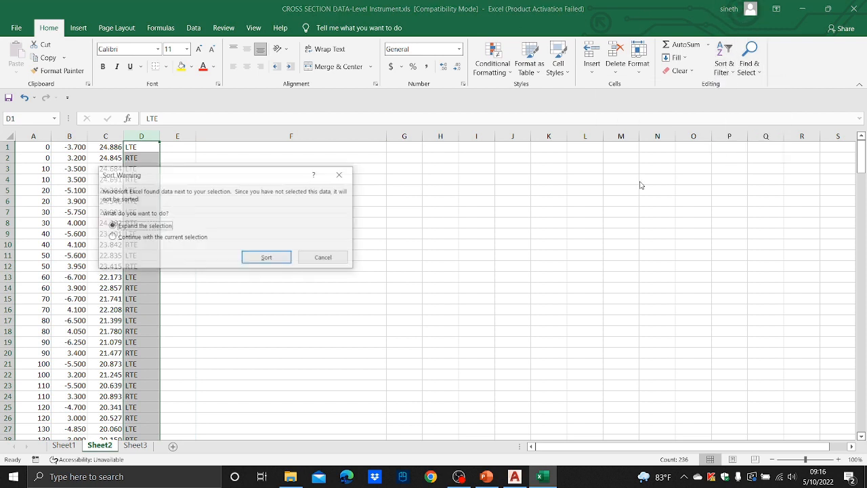
left_click(286, 260)
left_click(299, 253)
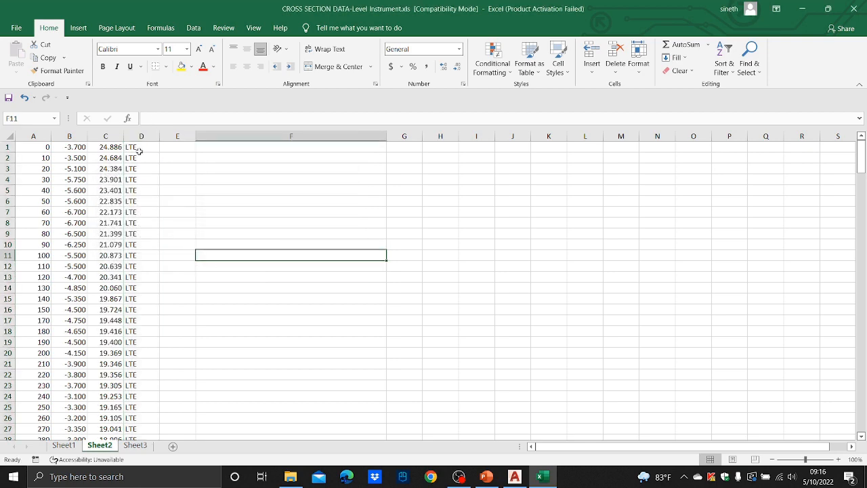
Examine the sorted LTE and RTE rows on Sheet2 down to row 236
scroll(148, 170, "down", 18)
scroll(148, 169, "down", 8)
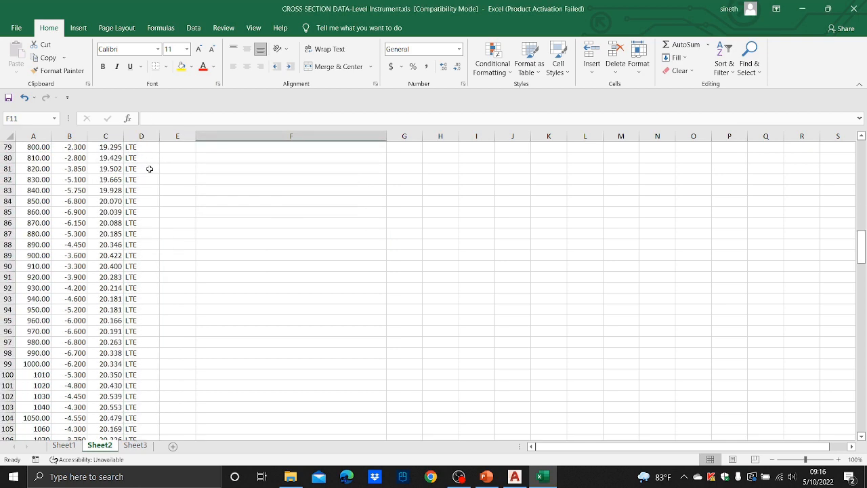
scroll(149, 170, "up", 2)
scroll(149, 170, "down", 9)
scroll(154, 178, "down", 8)
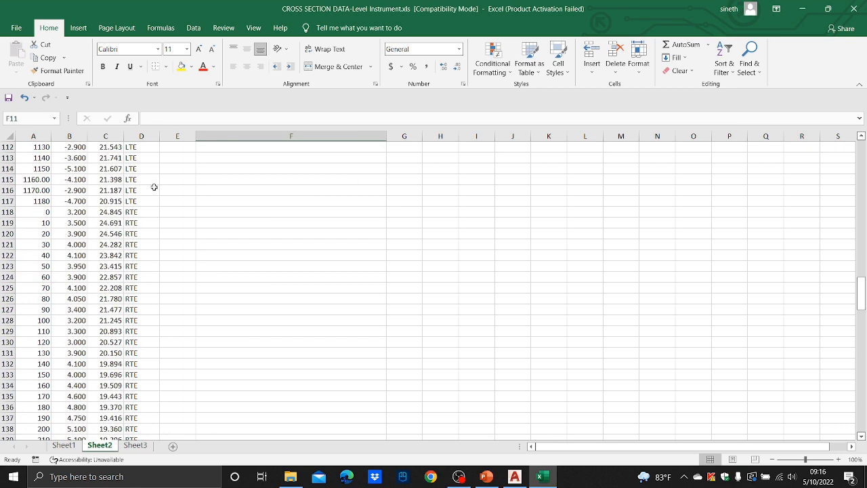
scroll(153, 183, "up", 4)
scroll(153, 184, "down", 5)
scroll(155, 181, "down", 20)
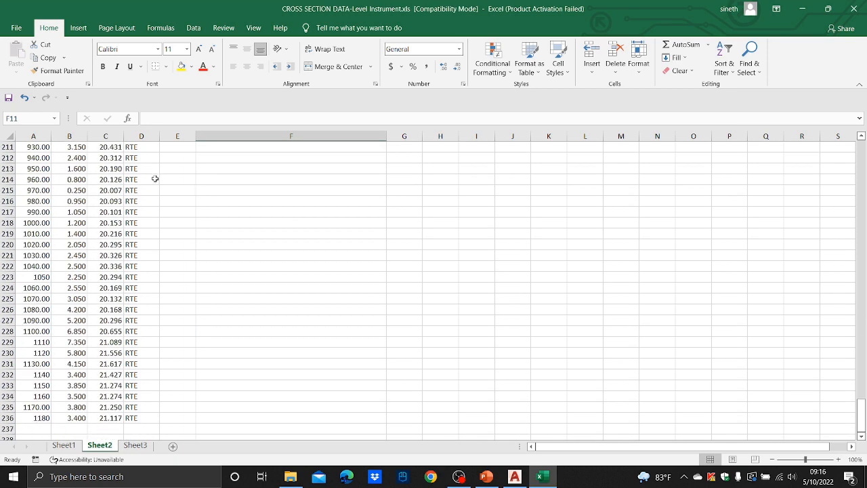
scroll(155, 178, "up", 20)
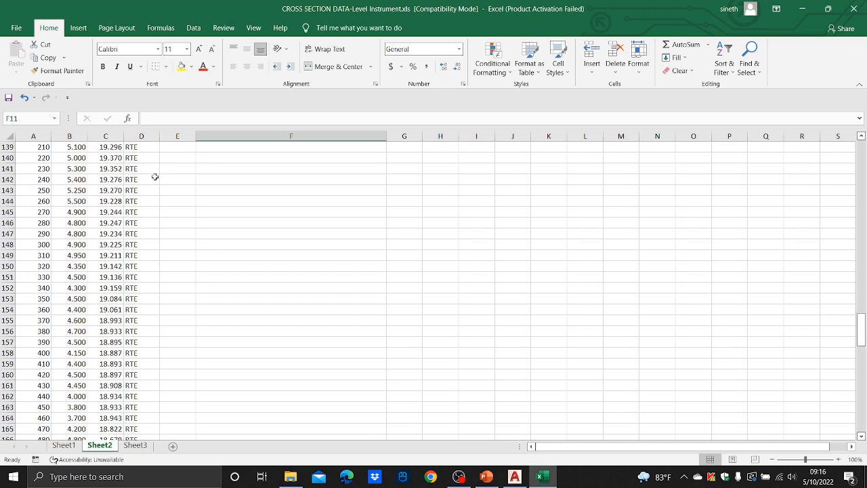
scroll(154, 176, "up", 10)
scroll(154, 174, "up", 17)
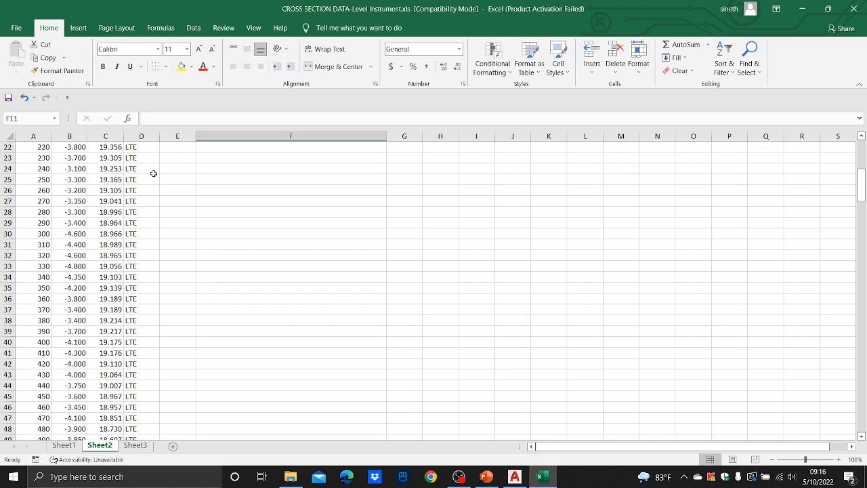
Enter the formula =A1&","&B1&","&C1&","&D1 in cell F1 to join the row's values with commas
left_click(228, 148)
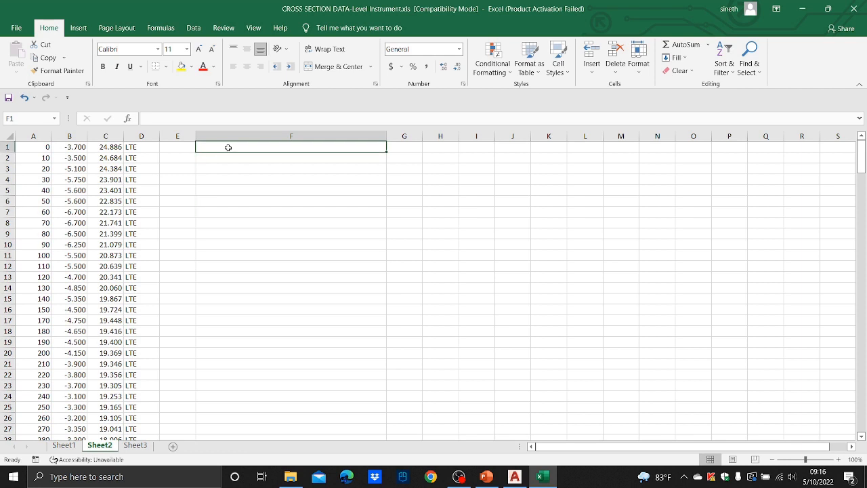
type("=")
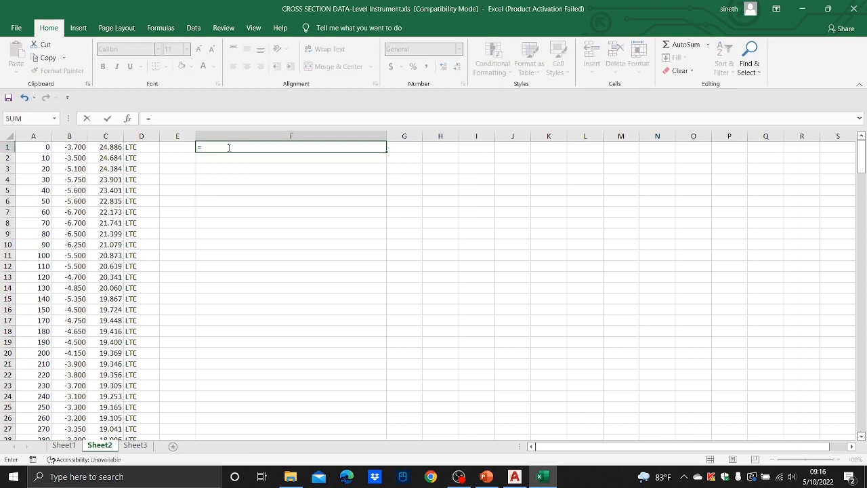
left_click(42, 148)
type("&")
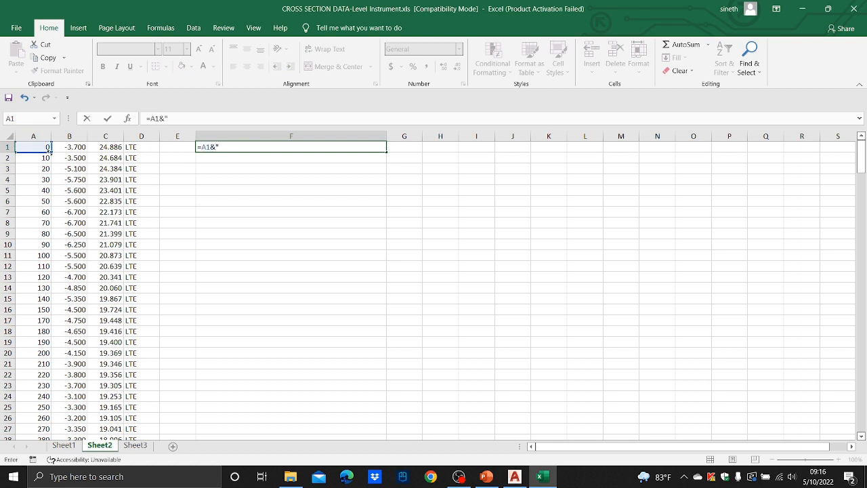
type("\",\"&")
left_click(77, 147)
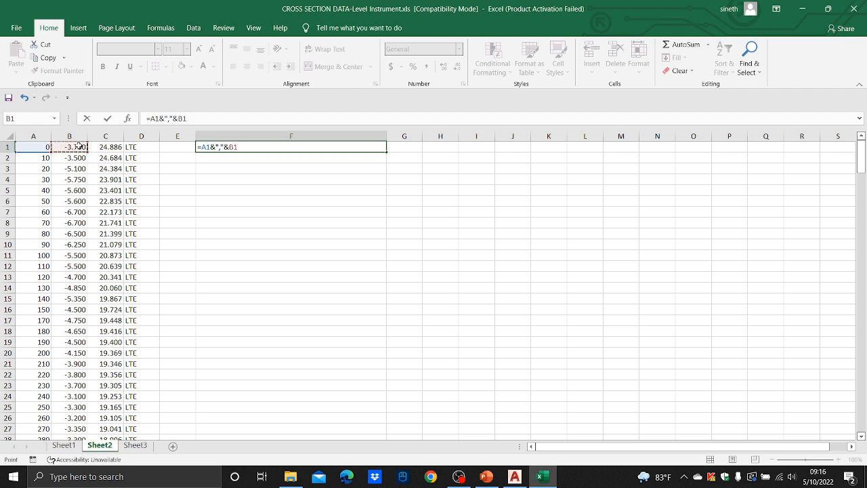
type("&\",\"&")
left_click(111, 147)
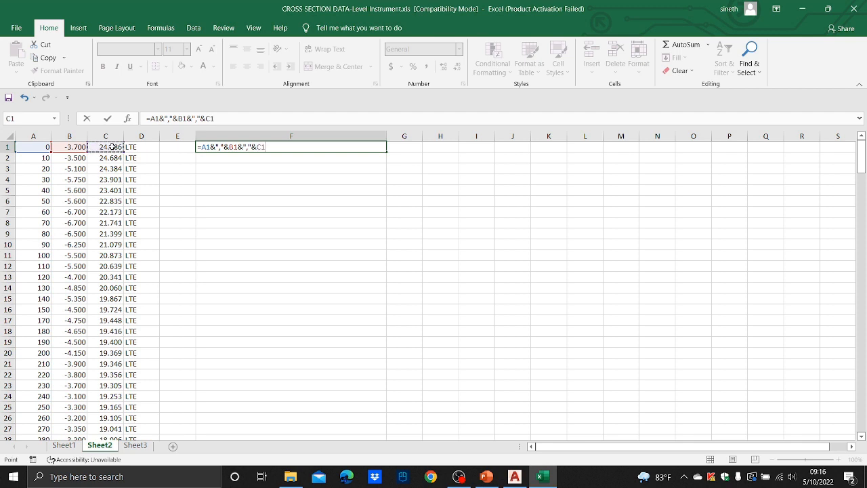
type("&\",\"&")
left_click(144, 146)
key("Return")
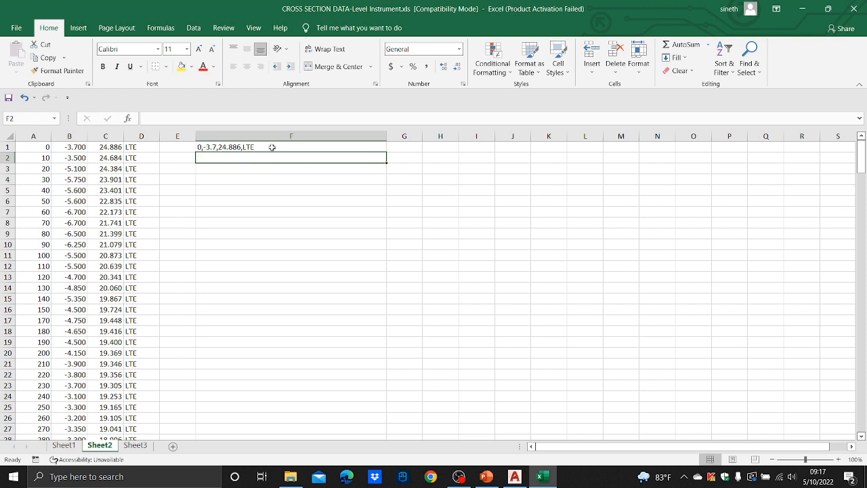
Fill the F1 formula down column F to row 236 and copy the filled range
left_click(272, 147)
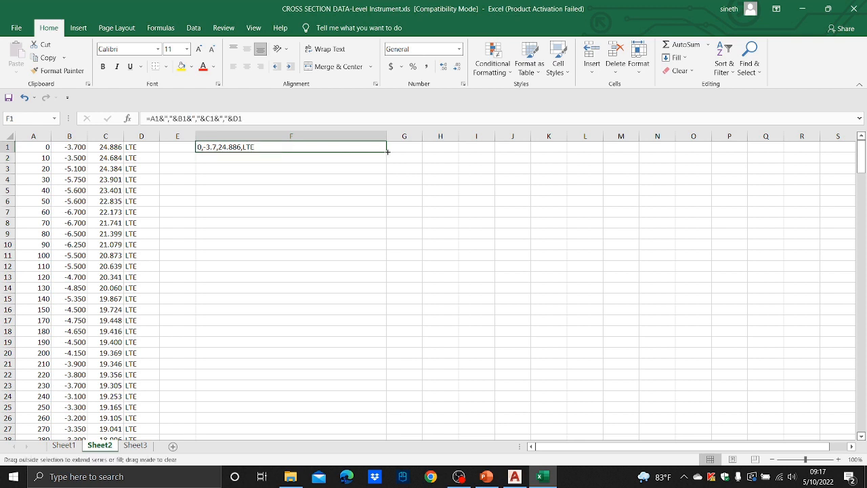
mouse_move(388, 151)
left_mouse_down()
mouse_move(380, 485)
mouse_move(385, 408)
left_mouse_up()
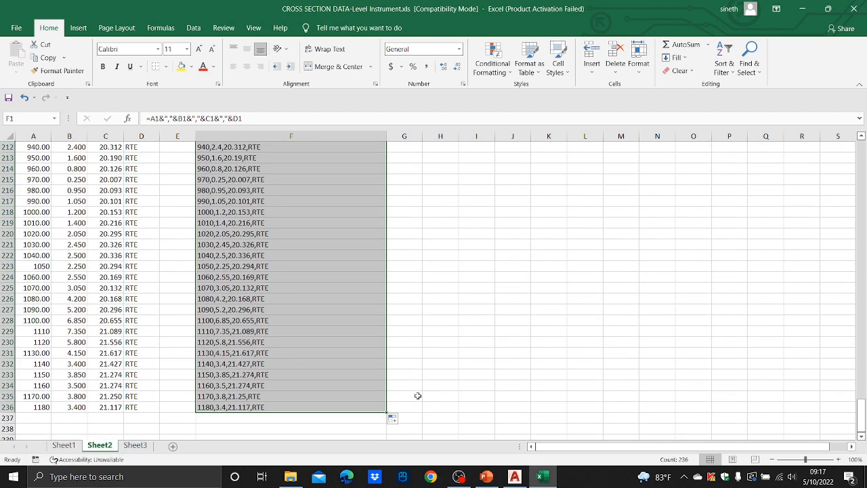
key("ctrl+c")
Switch to File Explorer and create a text document named TE.txt in the C3D Offset Method folder
left_click(290, 476)
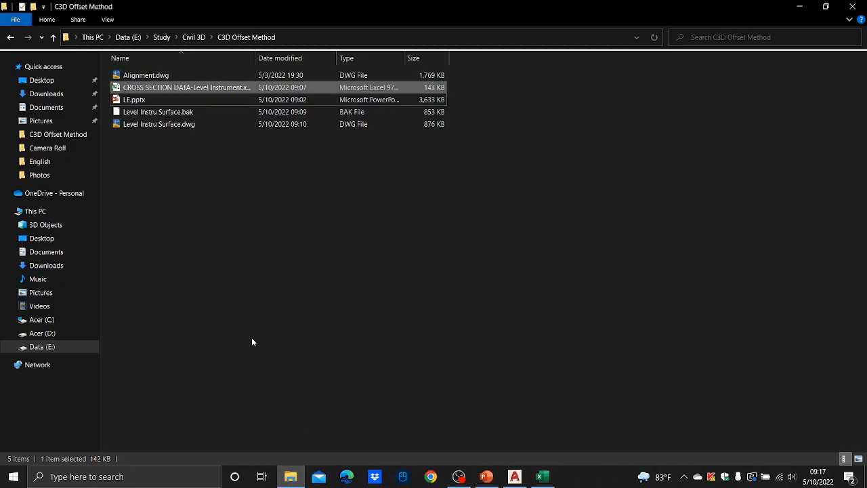
left_click(204, 248)
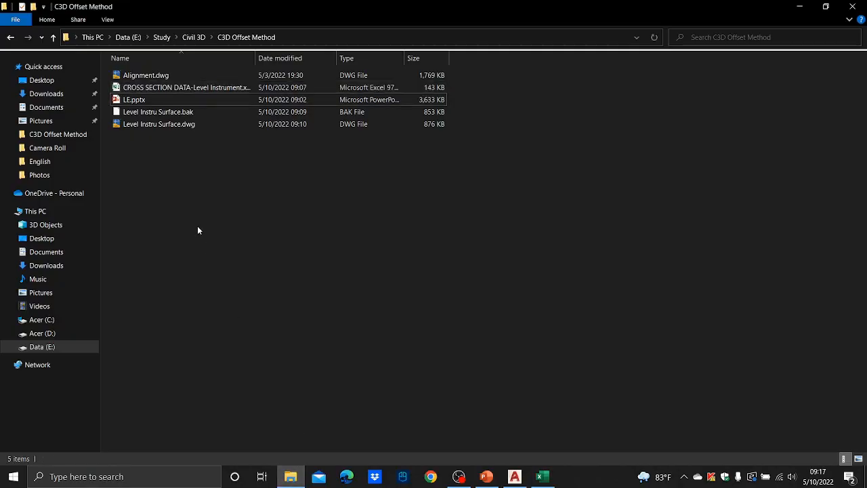
right_click(197, 227)
mouse_move(269, 365)
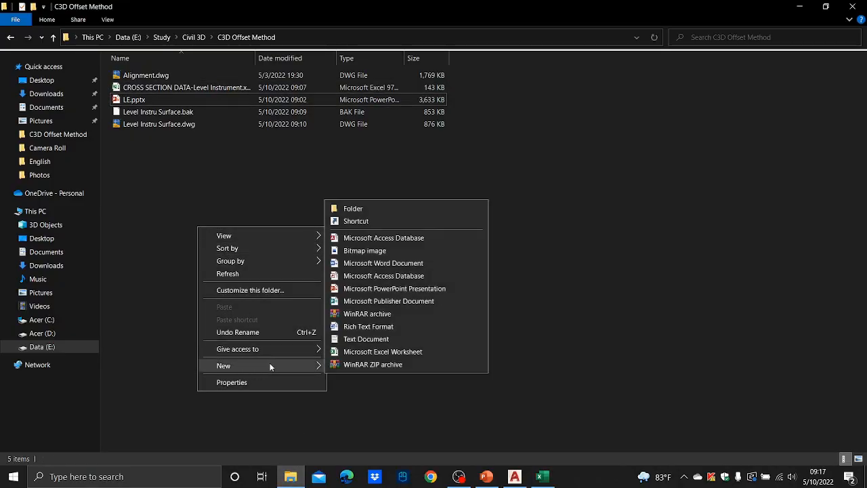
left_click(350, 338)
type("TE.txt")
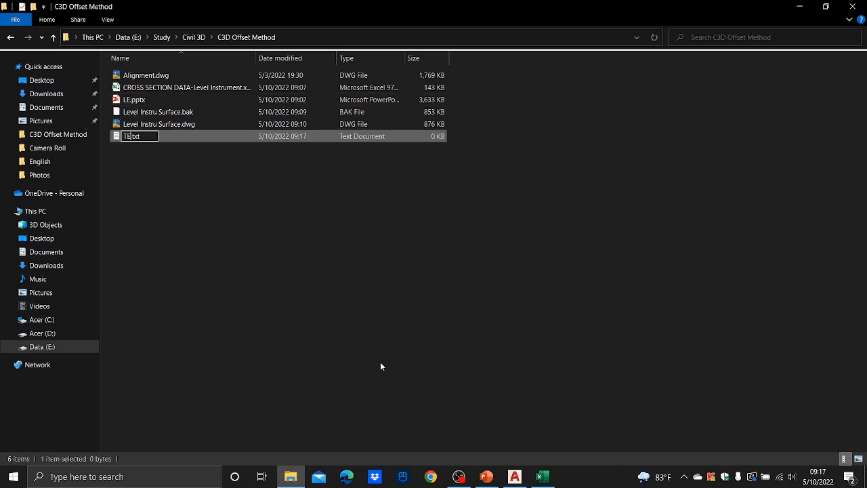
key("Return")
Open TE.txt, paste the copied comma-separated point data, then save and close the file
key("Return")
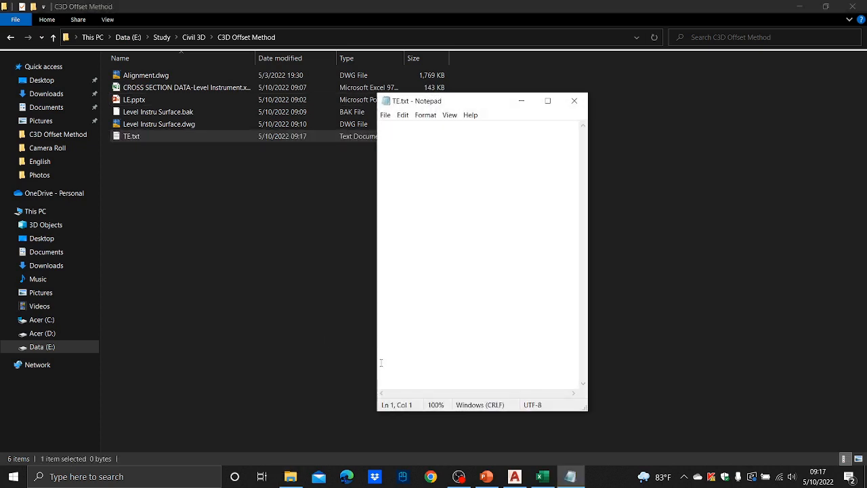
key("ctrl+v")
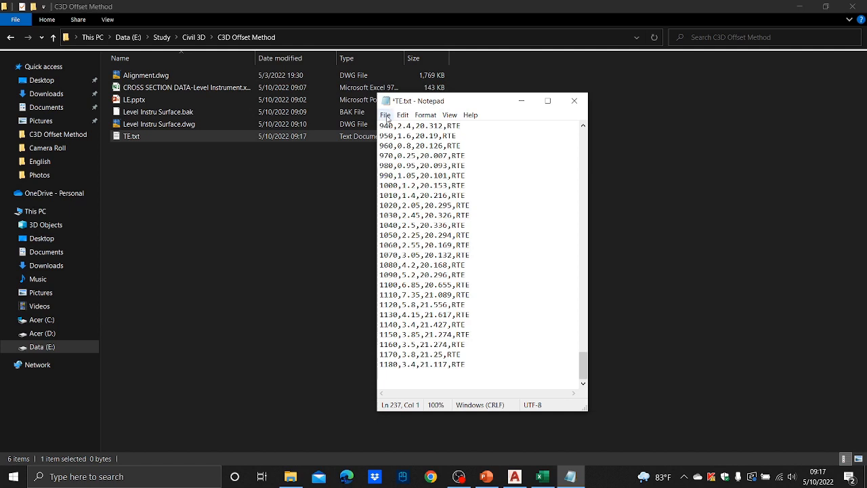
left_click(385, 114)
left_click(401, 160)
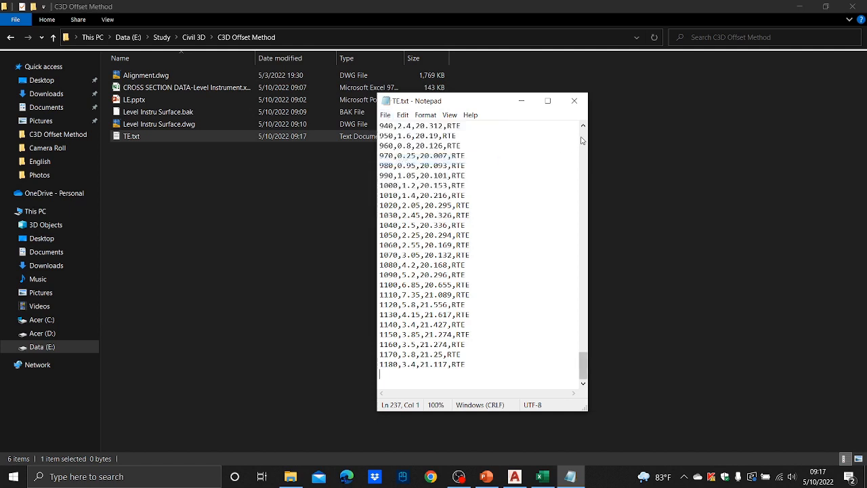
left_click(573, 101)
Switch to the Level Instru Surface drawing in Civil 3D and view the start of the road alignment
left_click(515, 477)
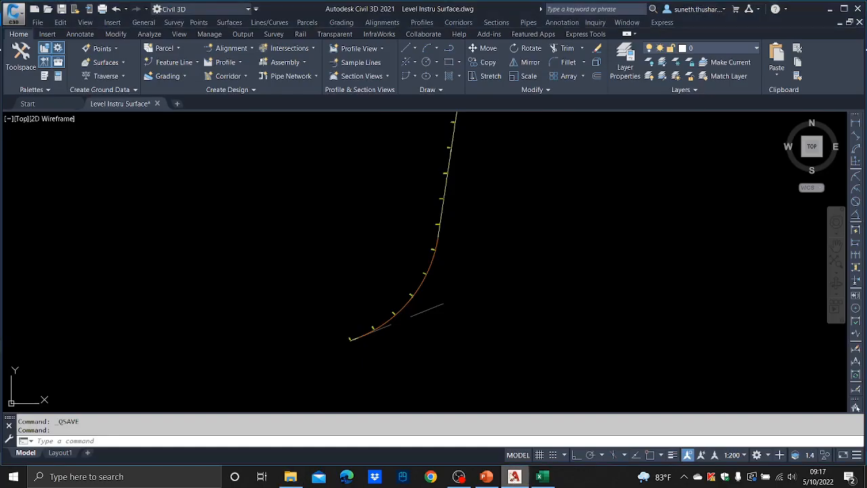
scroll(418, 176, "down", 3)
scroll(406, 170, "up", 4)
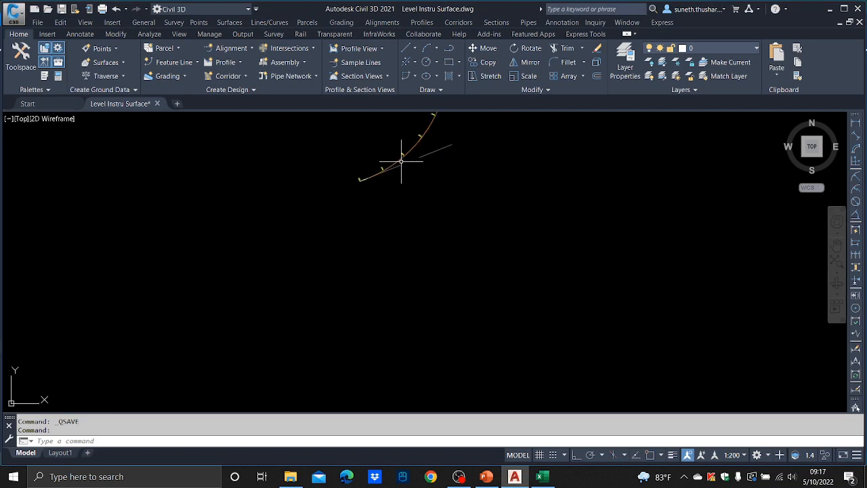
Start an alignment-based point import from file with the point creation tools and load TE.txt from the C3D Offset Method folder
middle_click_drag(399, 165, 411, 251)
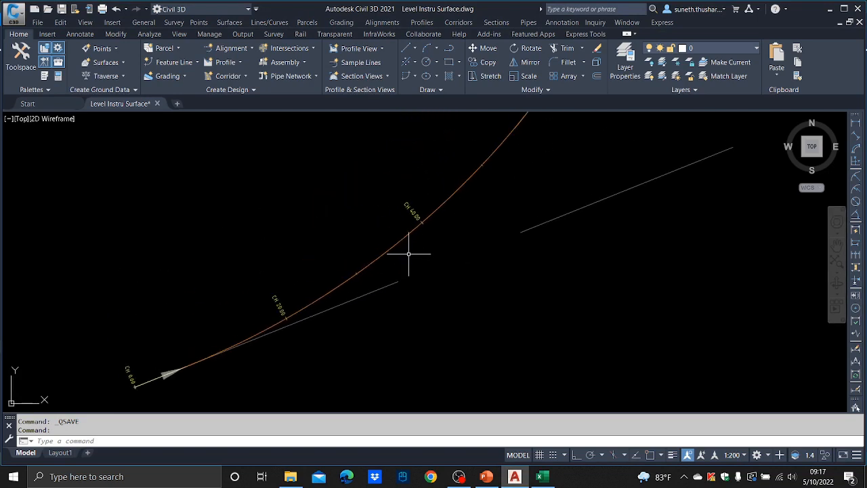
left_click(117, 53)
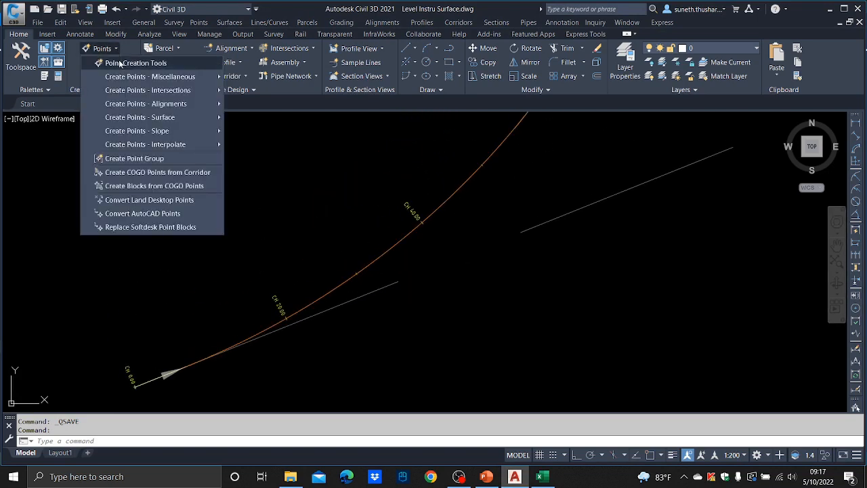
left_click(120, 64)
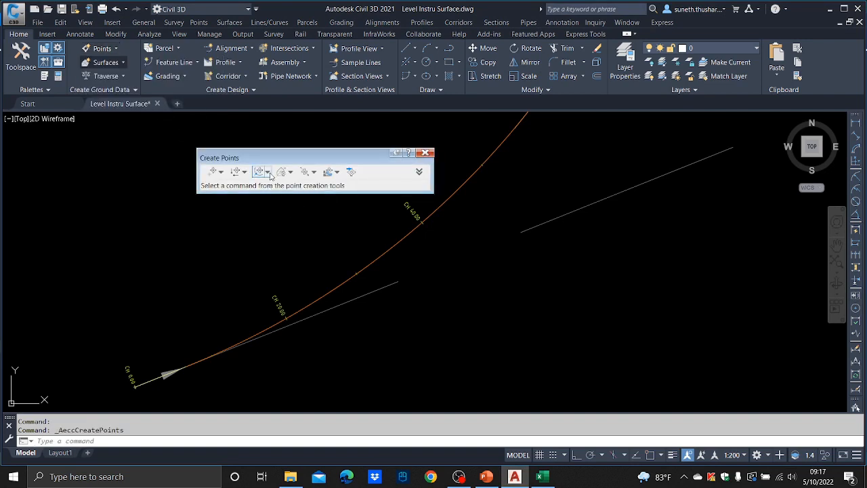
left_click(268, 172)
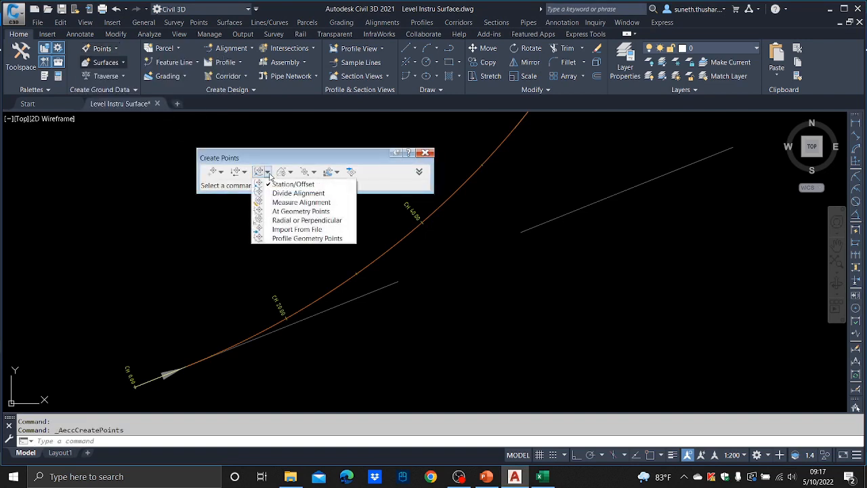
left_click(295, 230)
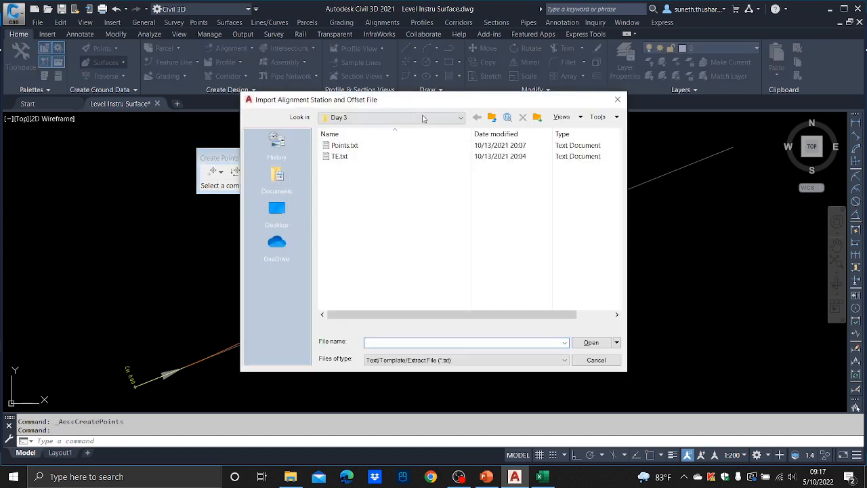
left_click(458, 118)
left_click(352, 138)
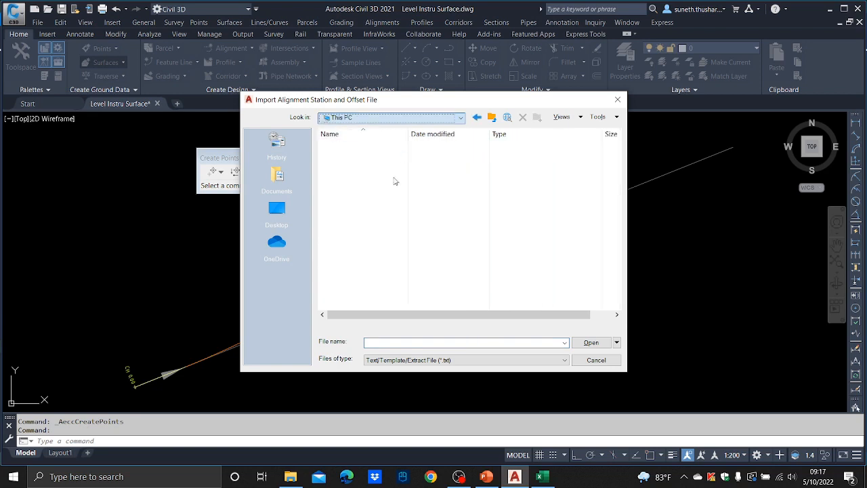
double_click(346, 273)
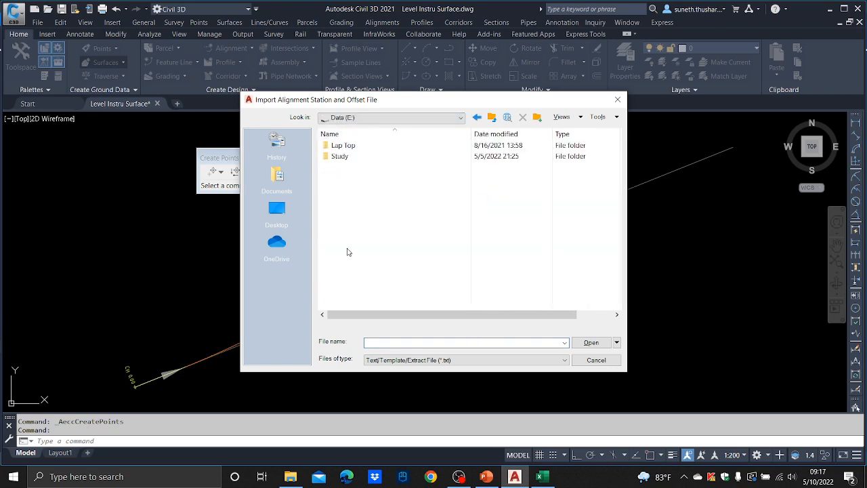
double_click(341, 160)
double_click(342, 146)
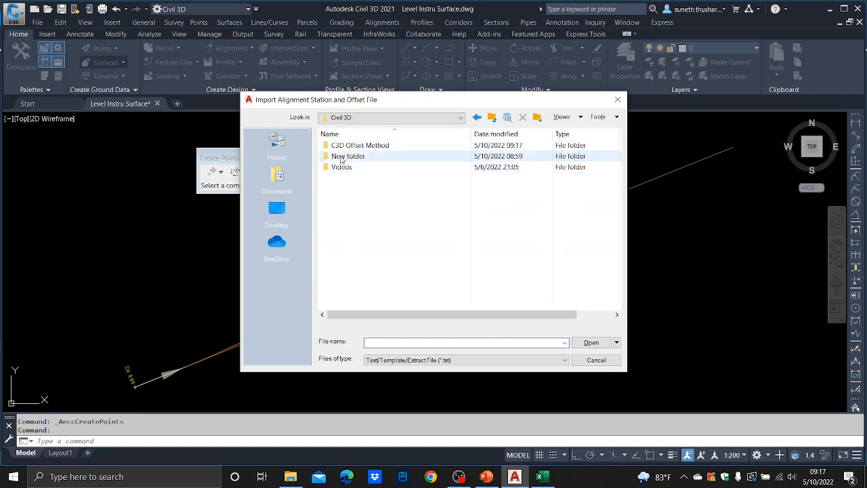
left_click(343, 146)
left_click(344, 149)
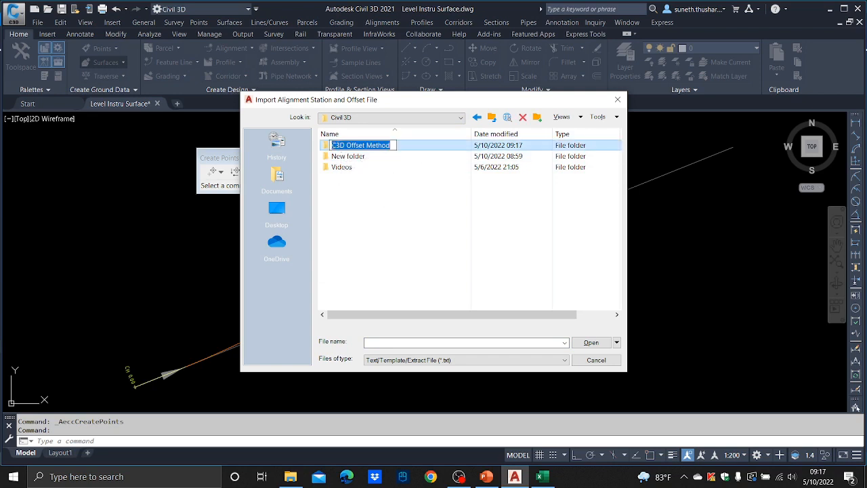
left_click(327, 147)
double_click(349, 146)
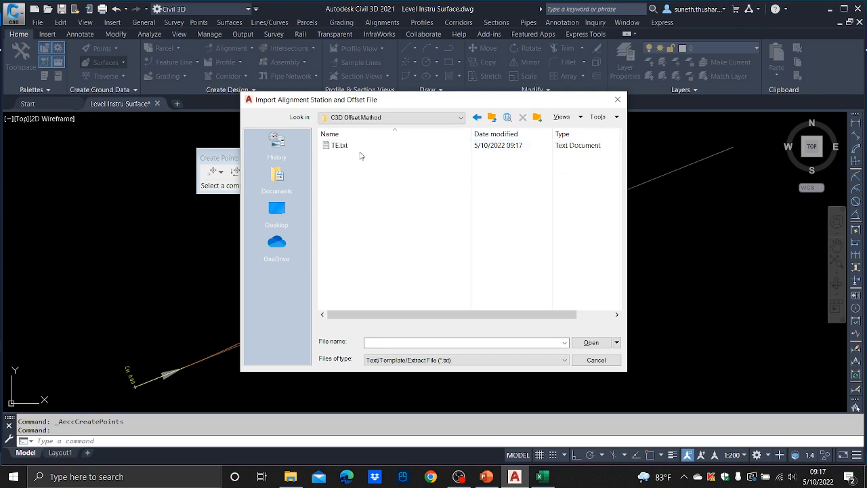
left_click(340, 147)
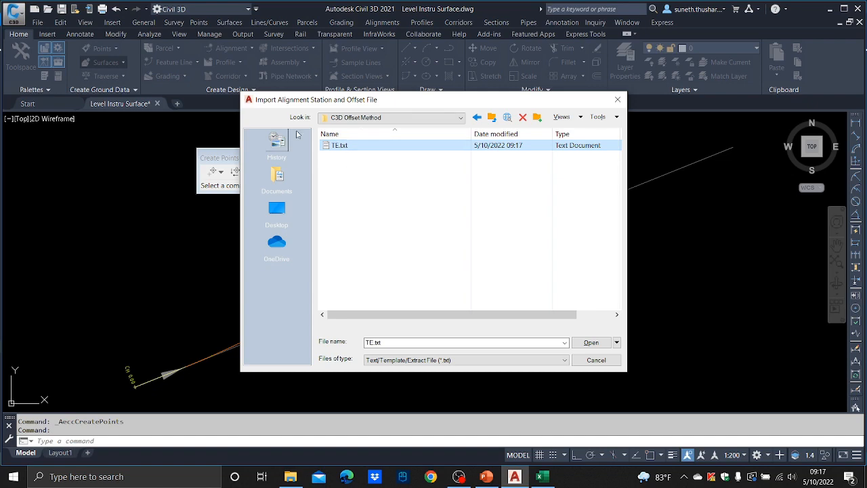
left_click(590, 342)
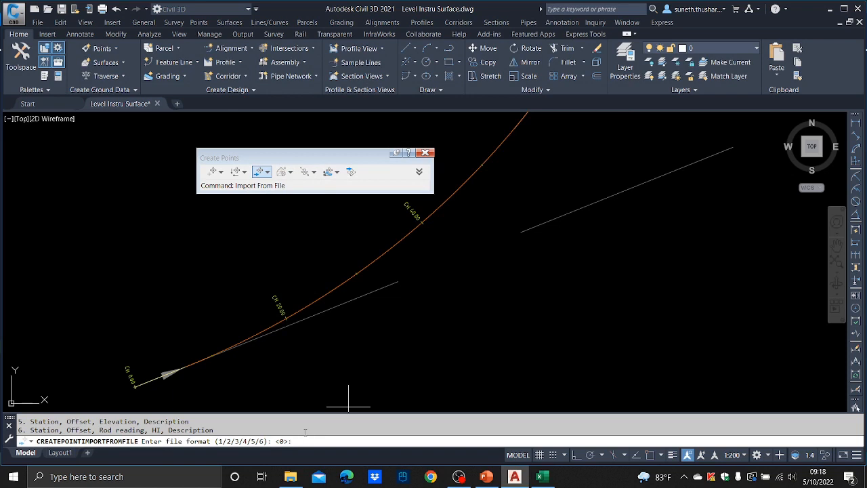
Set the import file format to Station, Offset, Elevation, Description with a comma delimiter
type("5")
key("Return")
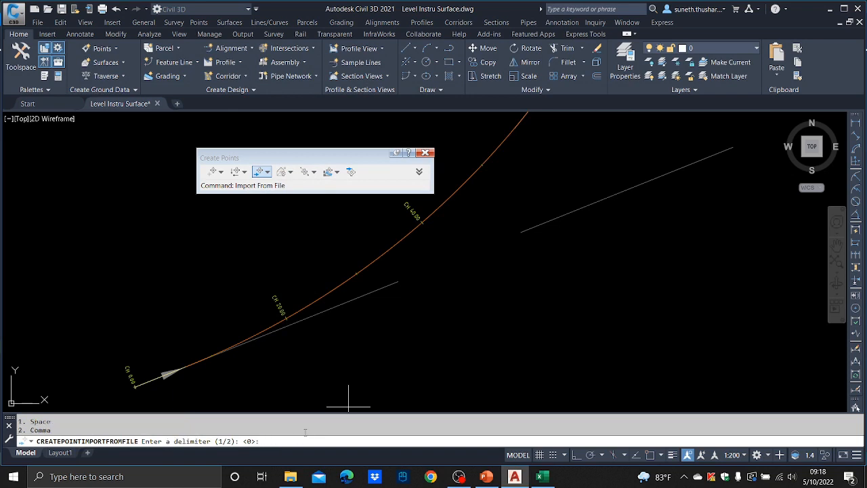
type("2")
key("Return")
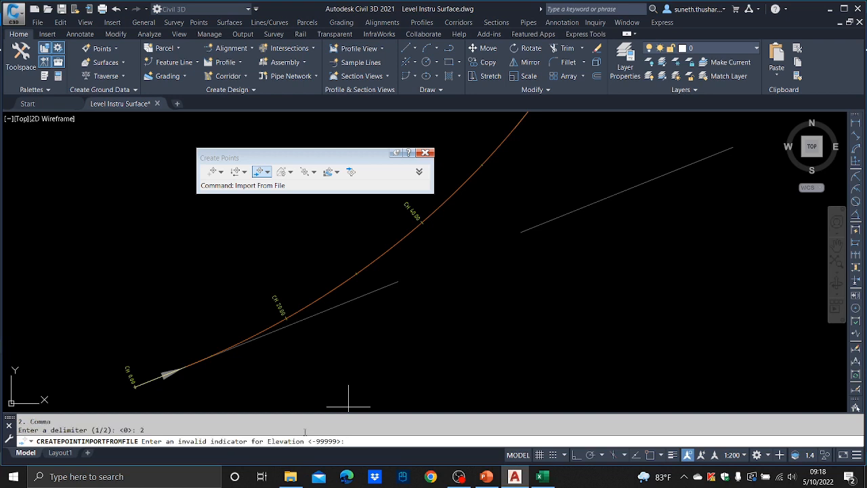
Set the invalid indicators to 1000 for elevation and 100 for station offset, then import the points onto the road alignment
type("1000")
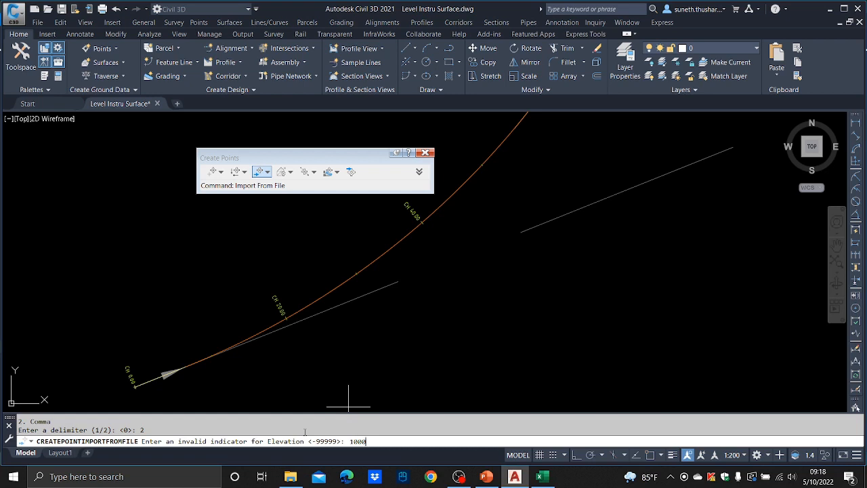
key("Return")
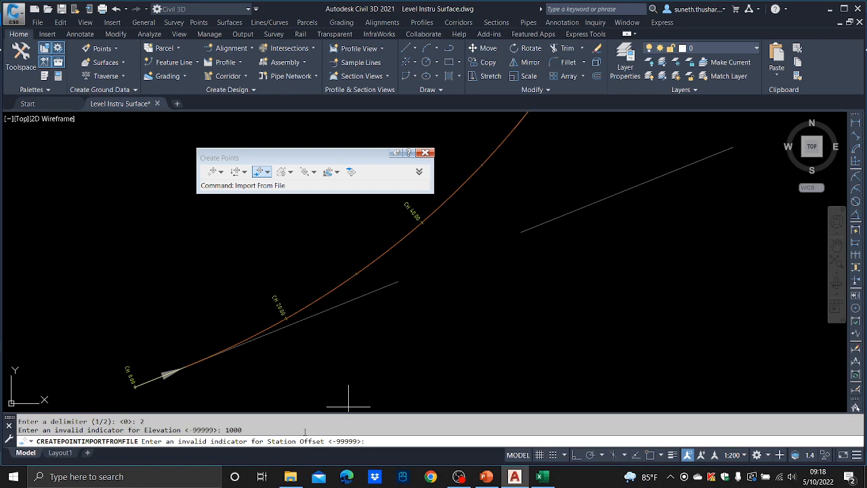
type("100")
key("Return")
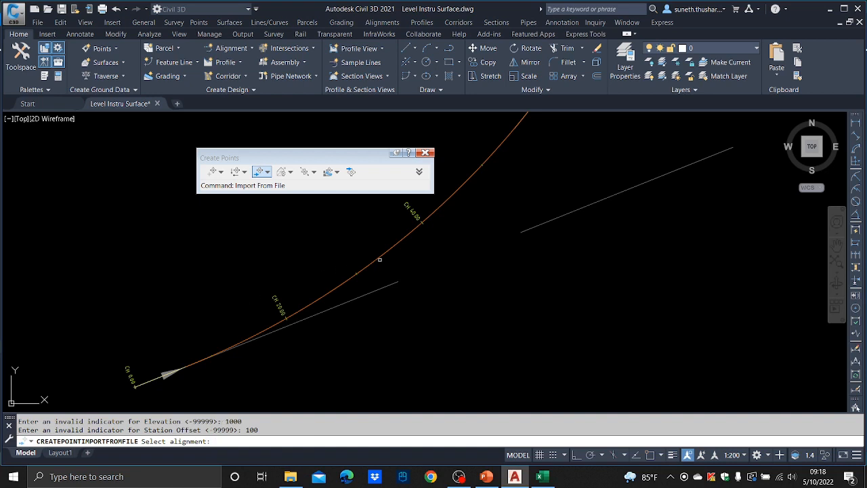
left_click(379, 259)
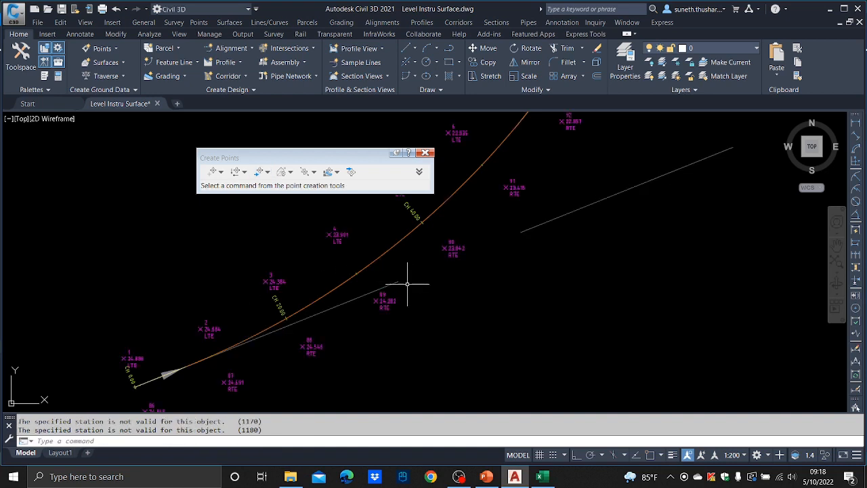
scroll(393, 313, "up", 3)
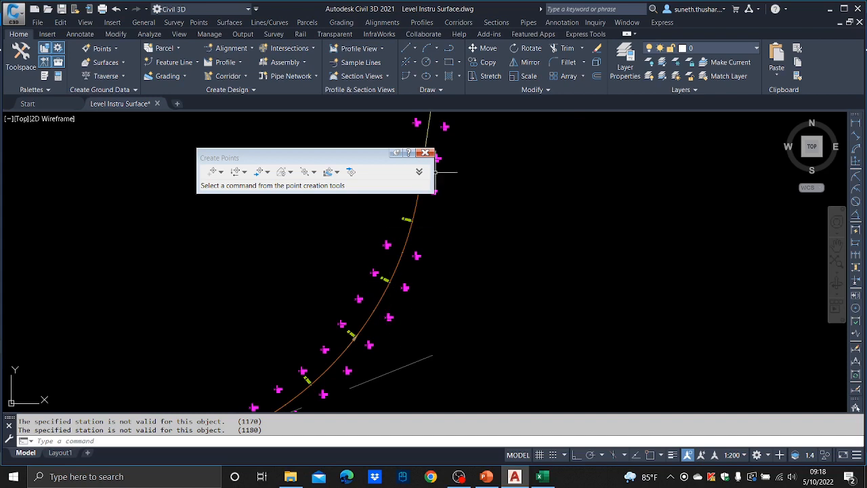
left_click(425, 151)
Examine the numbers, elevations and LTE/RTE descriptions of the imported points from the start to the end of the alignment
scroll(409, 243, "down", 5)
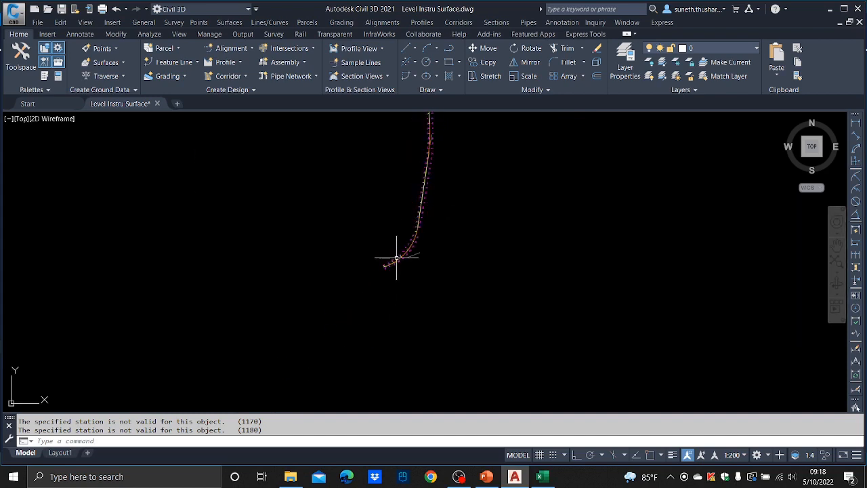
scroll(396, 258, "up", 6)
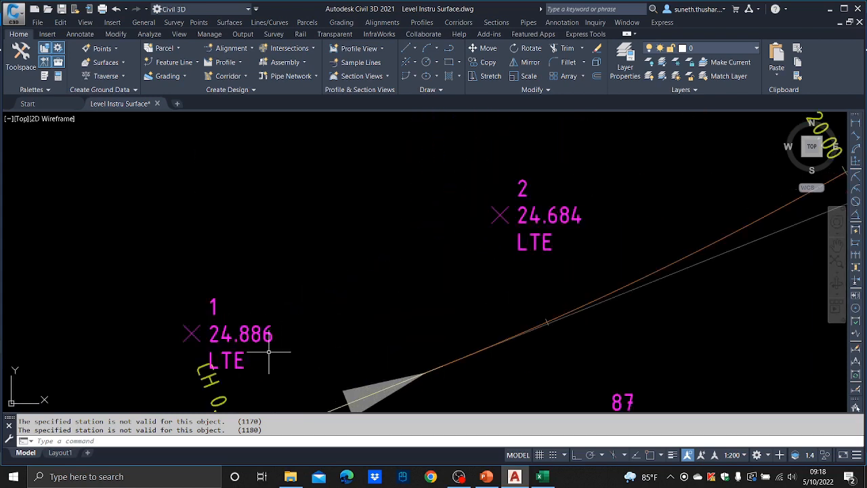
scroll(300, 298, "down", 5)
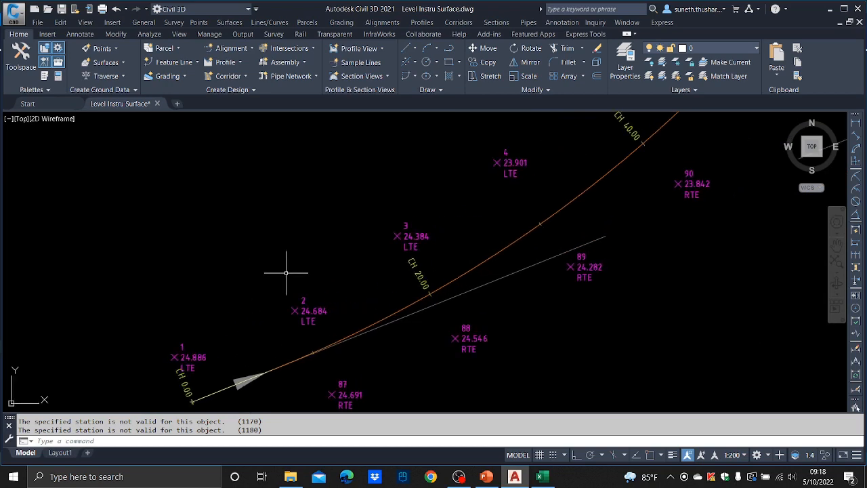
scroll(239, 316, "down", 2)
scroll(216, 333, "up", 4)
scroll(351, 334, "down", 3)
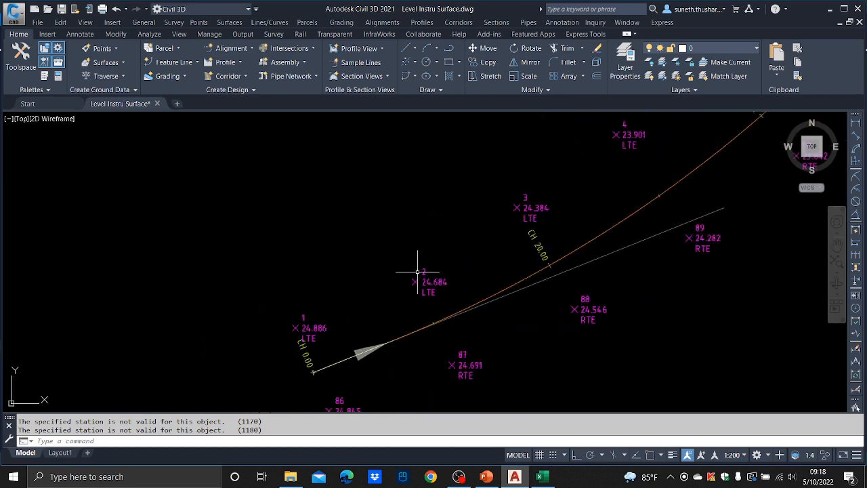
scroll(363, 296, "down", 8)
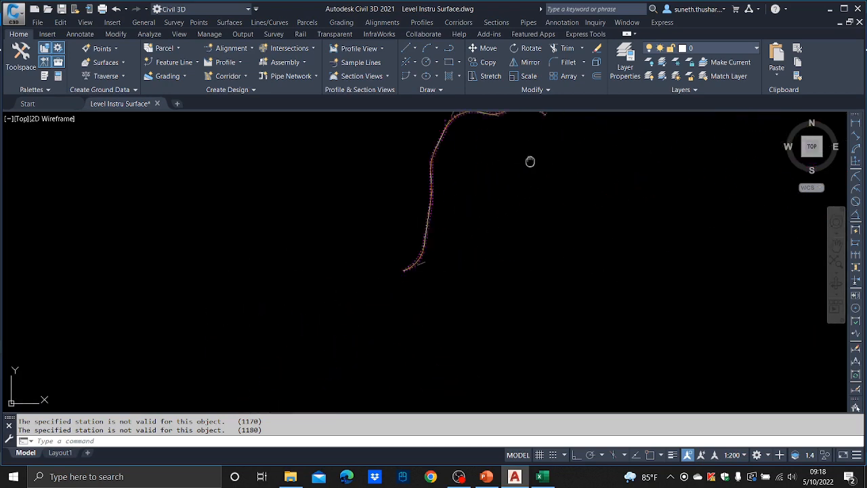
scroll(294, 316, "up", 5)
scroll(281, 397, "up", 5)
middle_click_drag(281, 396, 373, 237)
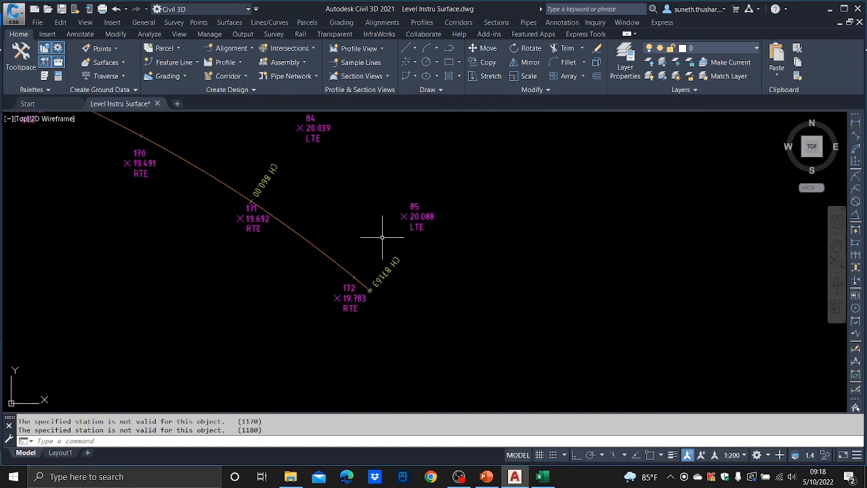
scroll(378, 280, "down", 6)
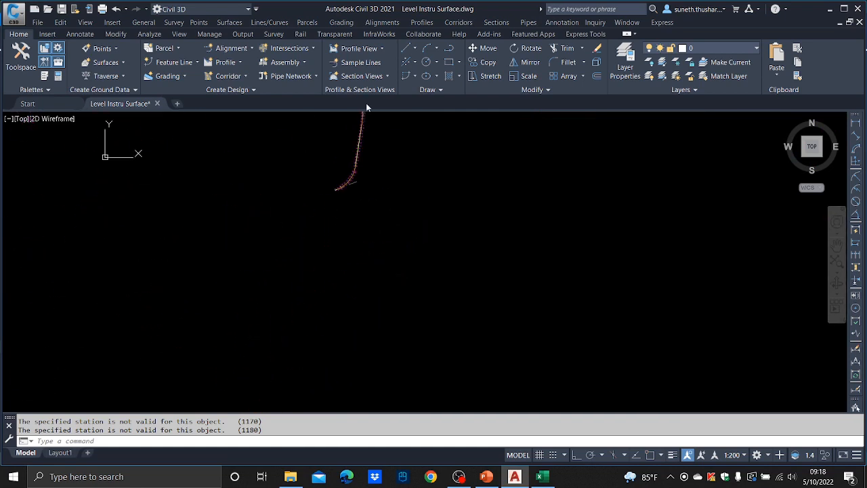
scroll(348, 141, "up", 8)
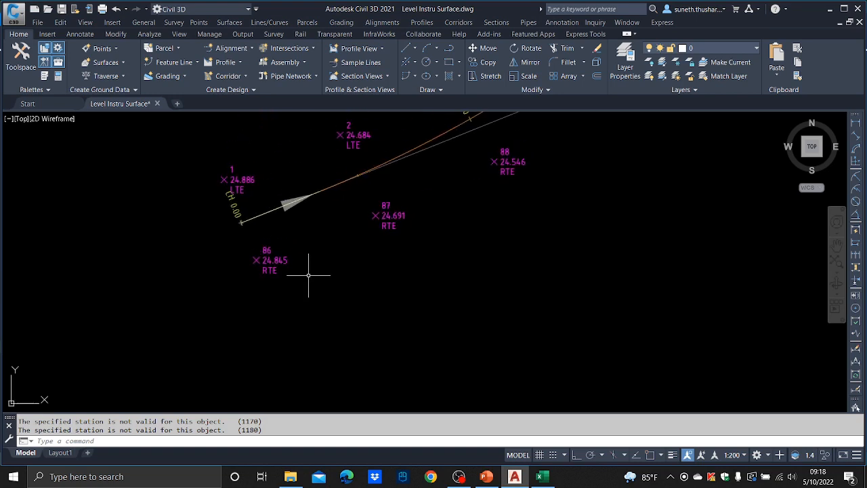
scroll(364, 342, "down", 6)
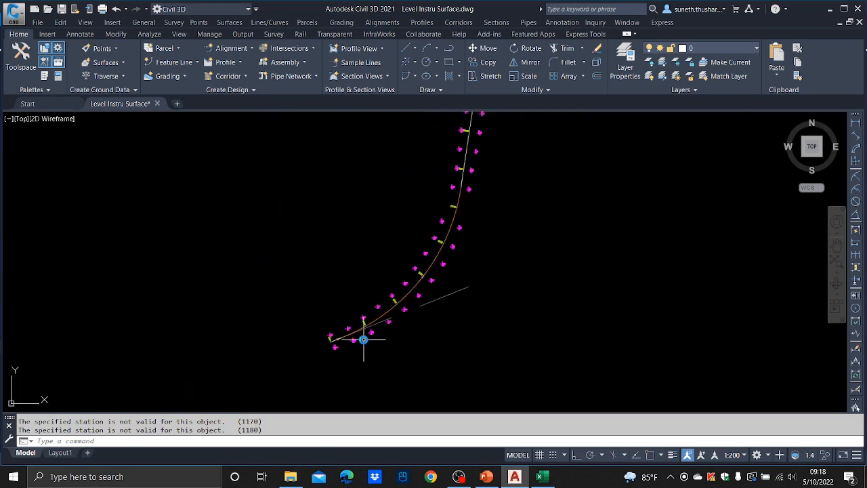
scroll(364, 294, "down", 4)
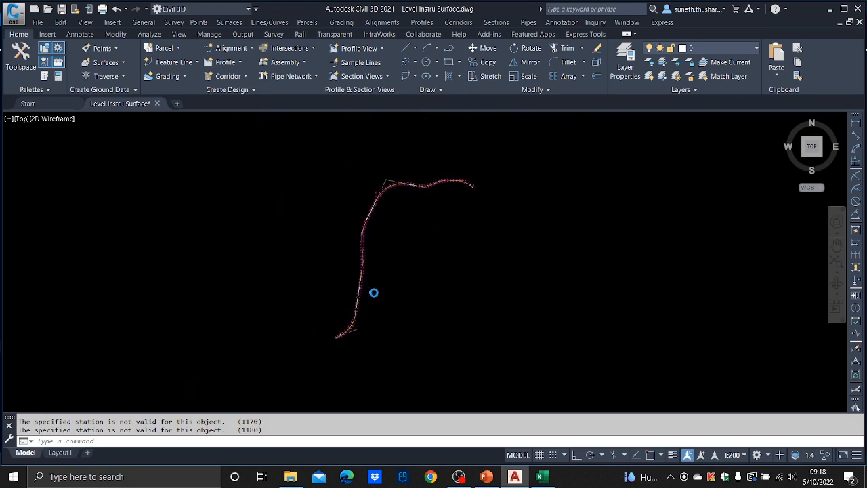
scroll(368, 313, "up", 2)
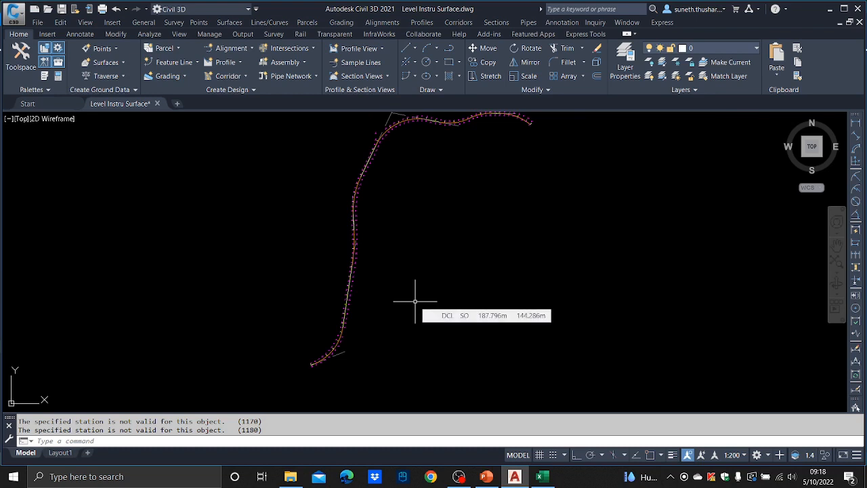
mouse_move(416, 301)
middle_mouse_down()
mouse_move(399, 296)
mouse_move(390, 304)
middle_mouse_up()
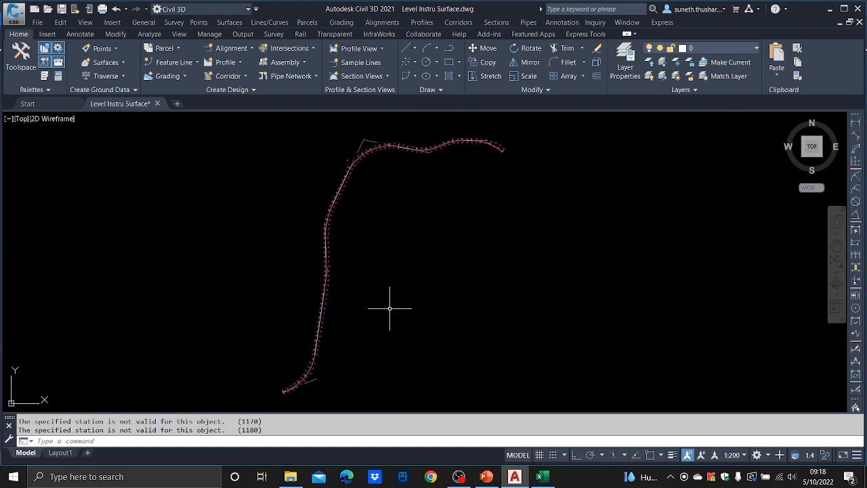
Draw connected lines through the left edge (LTE) points using the point number range 1-85
left_click(416, 50)
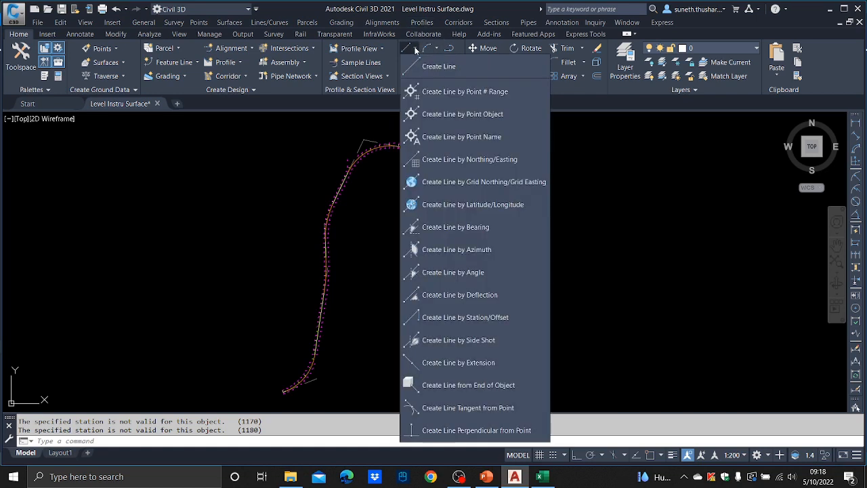
left_click(444, 92)
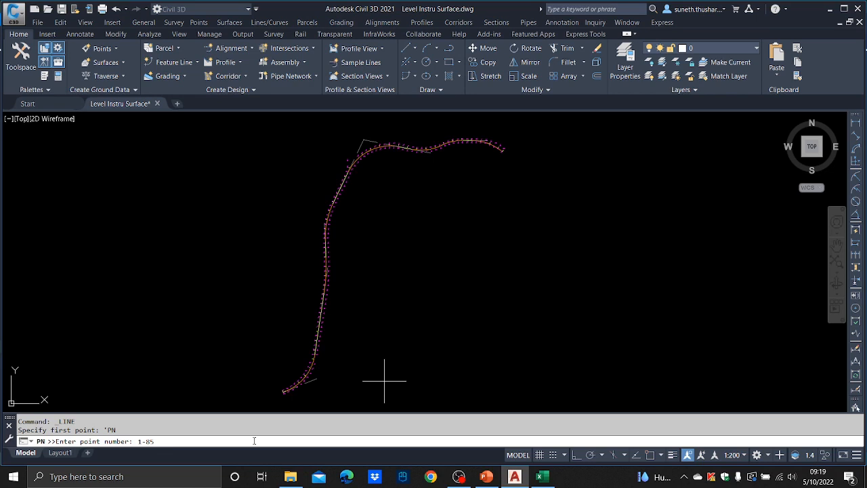
key("Return")
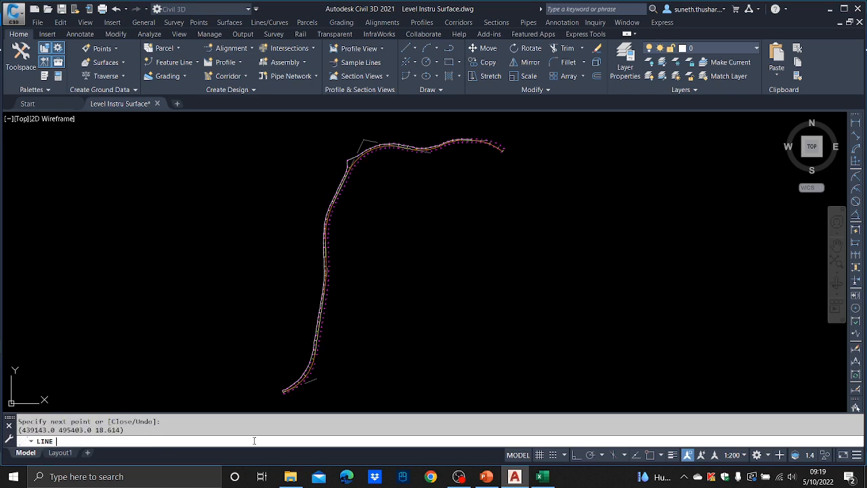
key("Return")
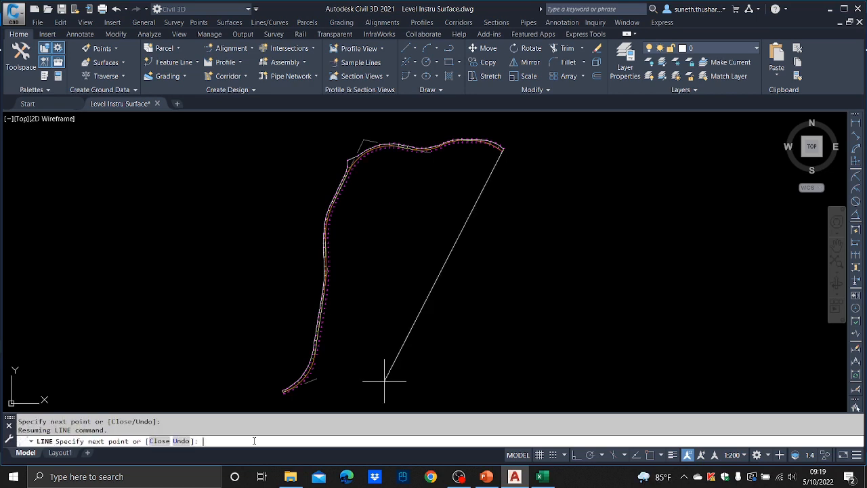
key("Escape")
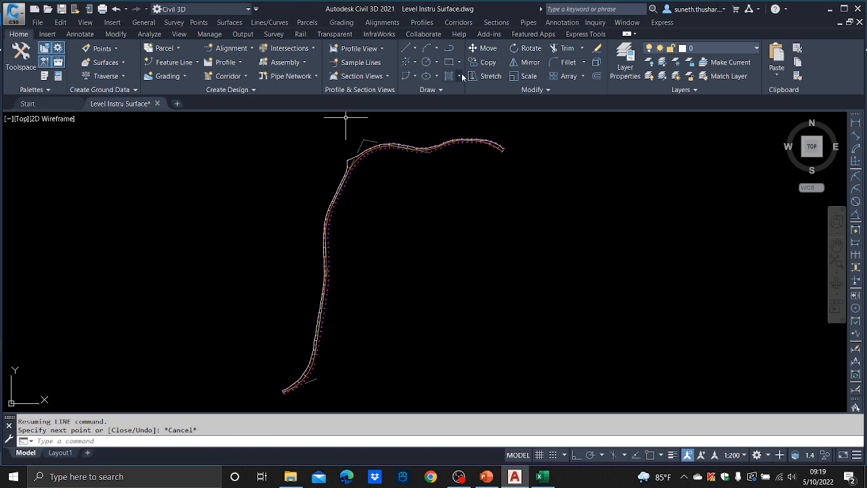
Examine the right edge (RTE) points at both ends of the alignment to identify their first and last point numbers
scroll(290, 387, "up", 8)
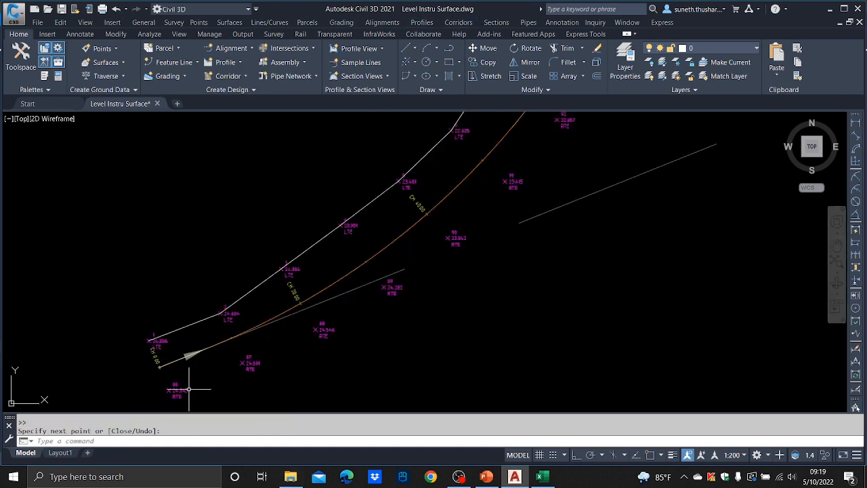
scroll(284, 286, "down", 5)
scroll(266, 171, "up", 6)
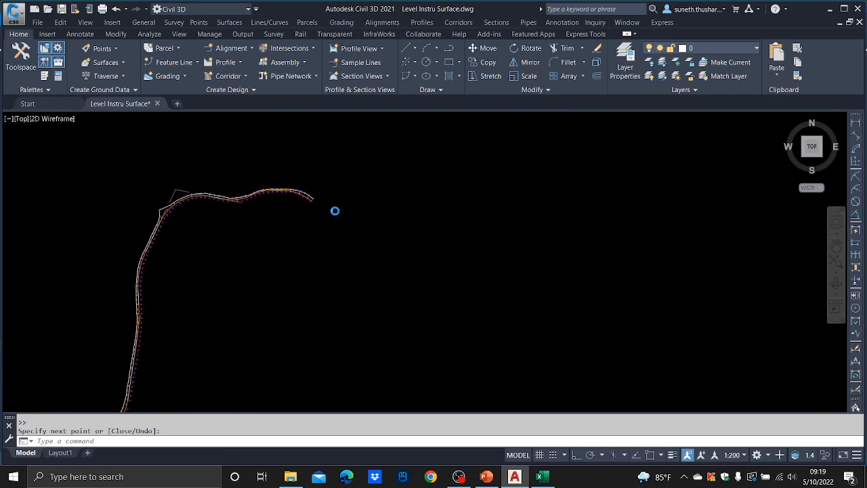
scroll(268, 175, "up", 4)
scroll(291, 189, "down", 7)
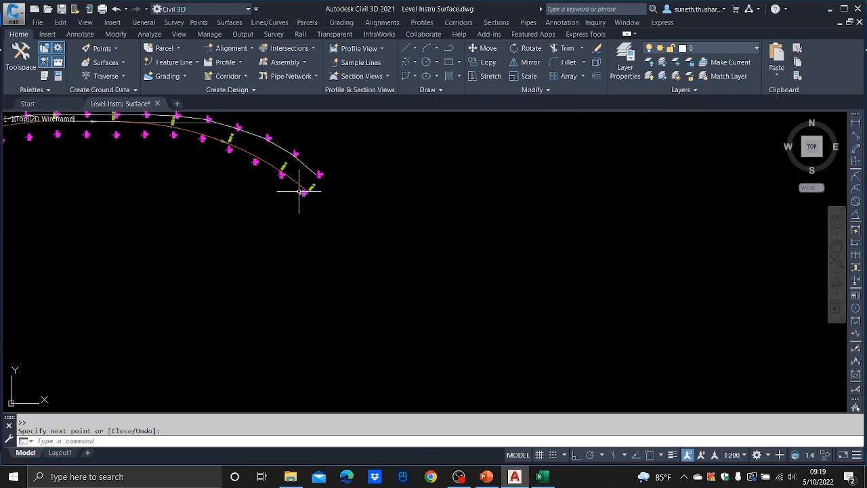
scroll(284, 203, "up", 4)
scroll(386, 216, "down", 4)
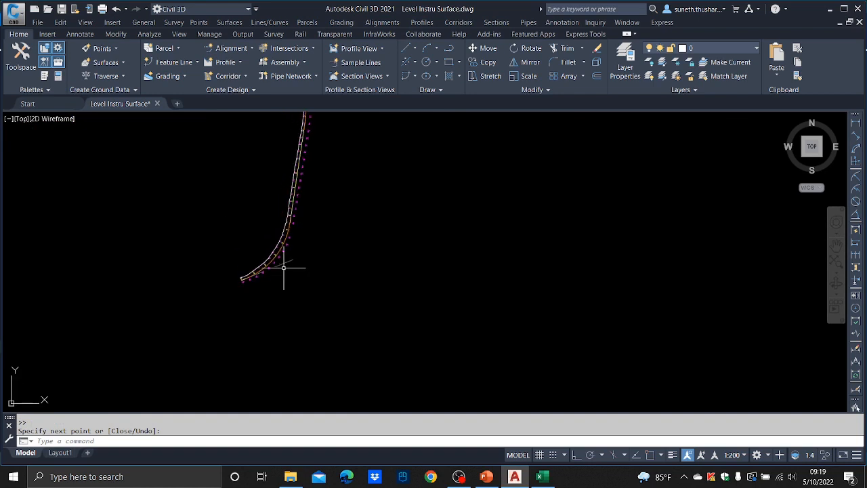
middle_click_drag(411, 206, 380, 258)
scroll(329, 195, "up", 4)
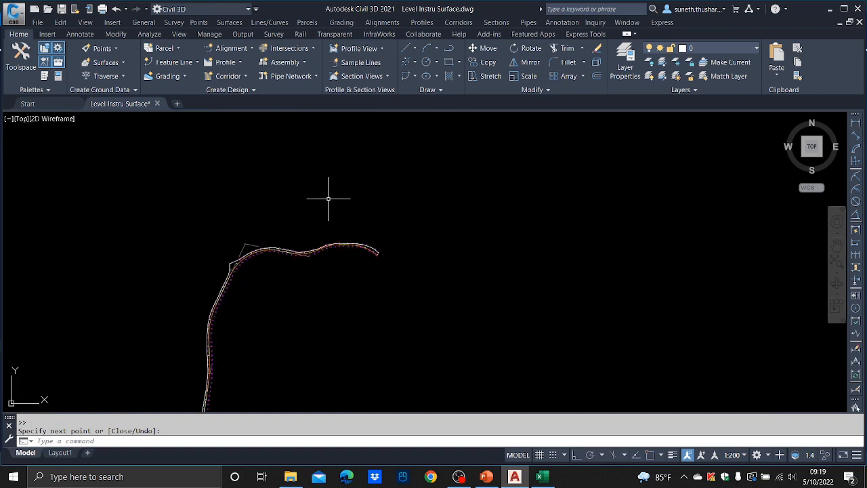
middle_click_drag(328, 248, 457, 132)
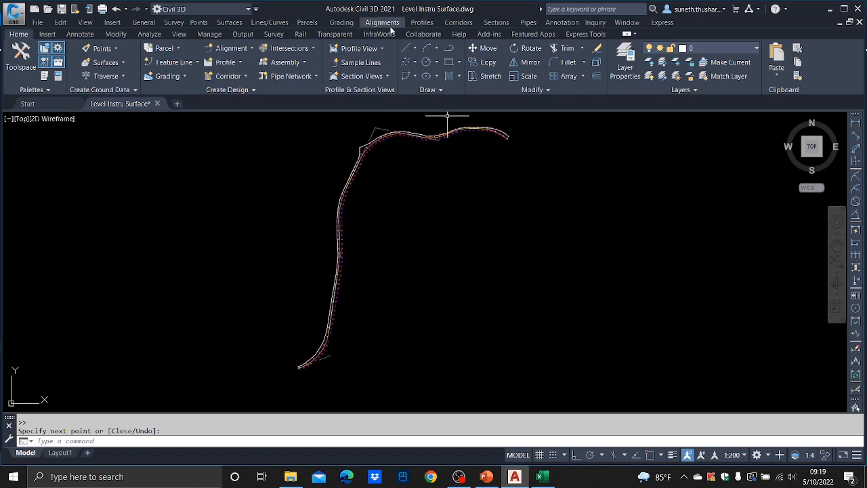
scroll(501, 135, "up", 10)
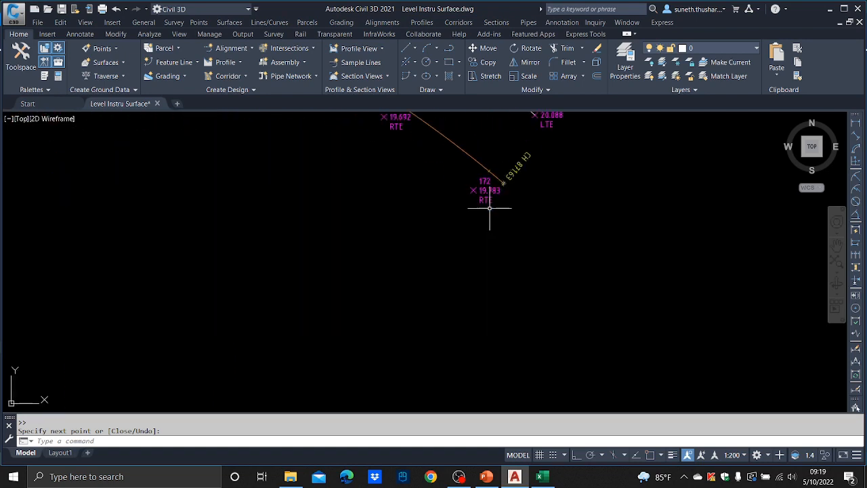
scroll(489, 208, "down", 10)
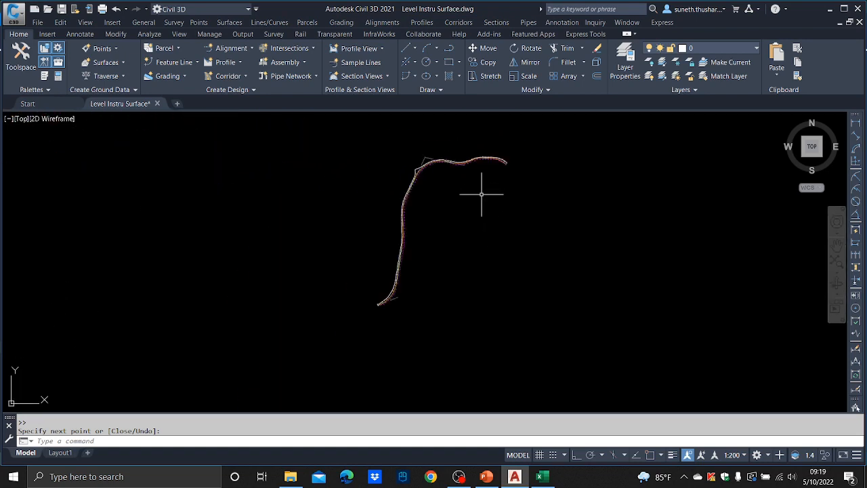
middle_click_drag(462, 228, 435, 243)
scroll(432, 262, "up", 2)
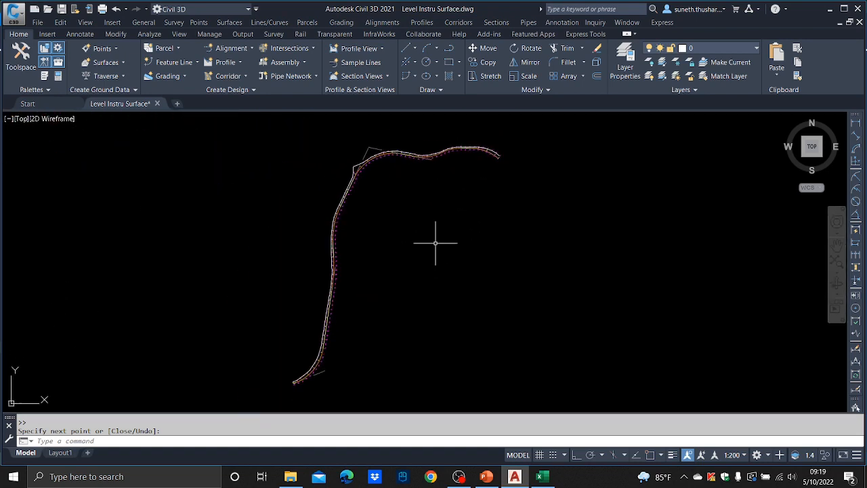
Draw connected lines through the right edge (RTE) points using the point number range 86-172
left_click(415, 55)
left_click(422, 67)
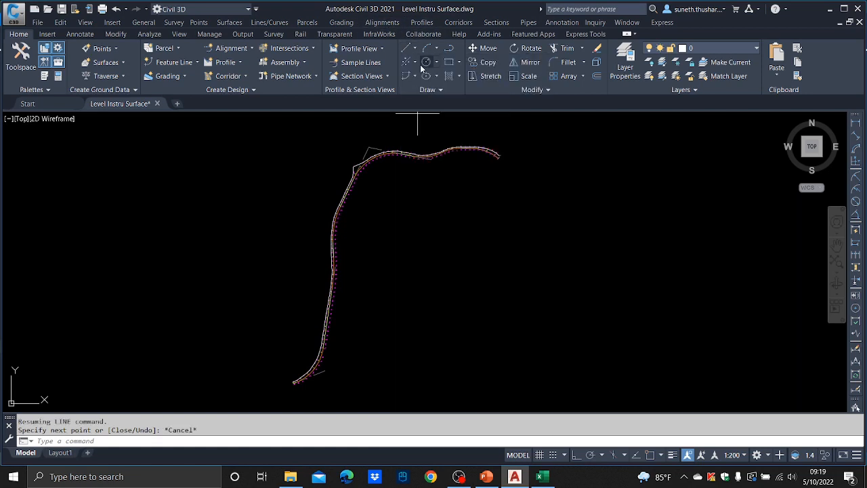
left_click(415, 49)
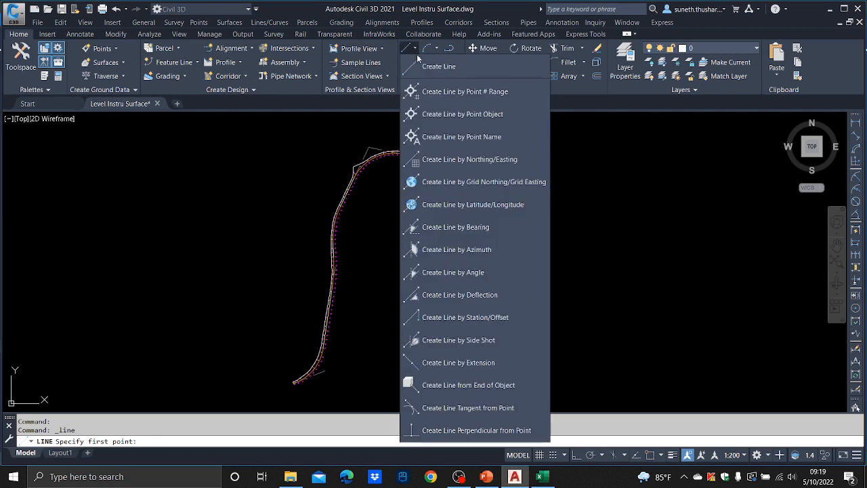
left_click(431, 91)
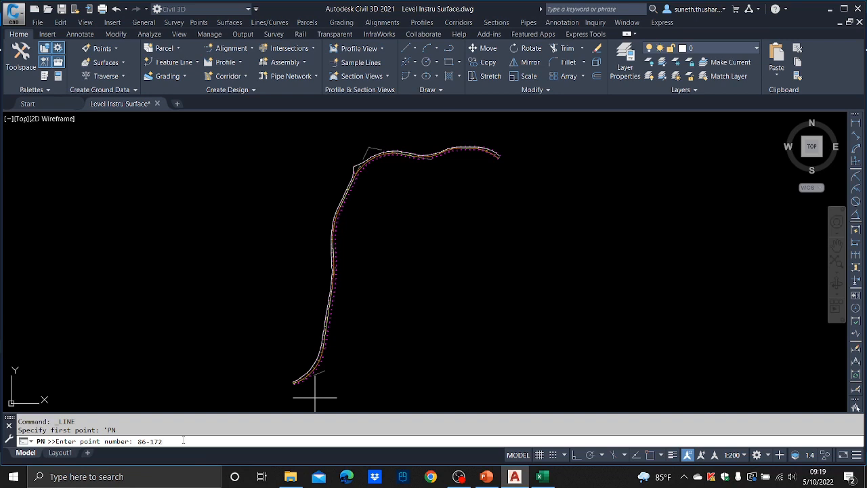
type("86-172")
key("Return")
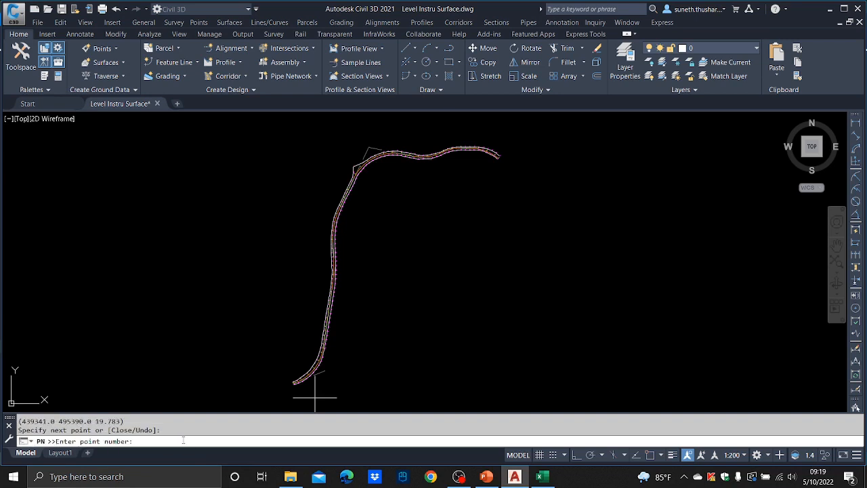
key("Return")
key("Escape")
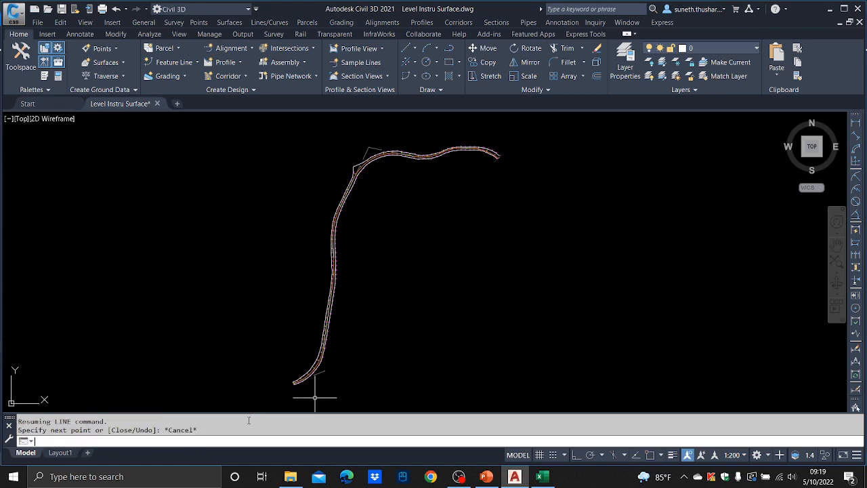
Select all the edge lines as objects similar to one left edge segment and isolate them
scroll(366, 237, "up", 6)
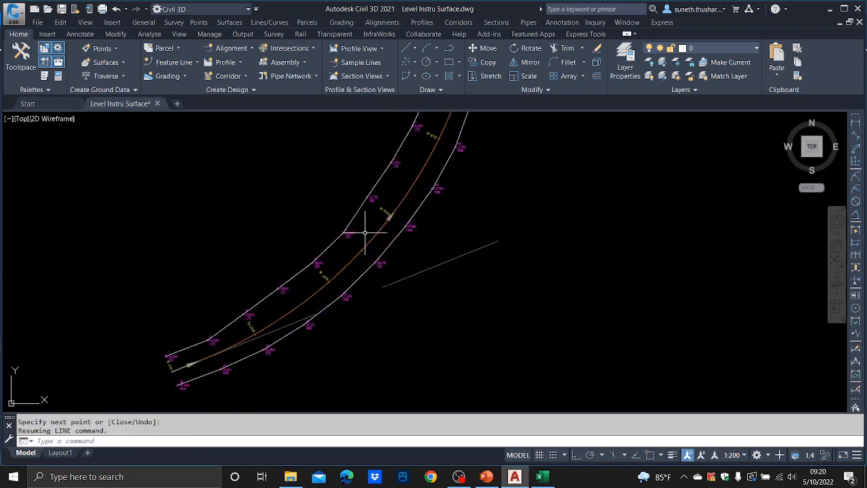
scroll(369, 217, "up", 3)
scroll(387, 216, "down", 4)
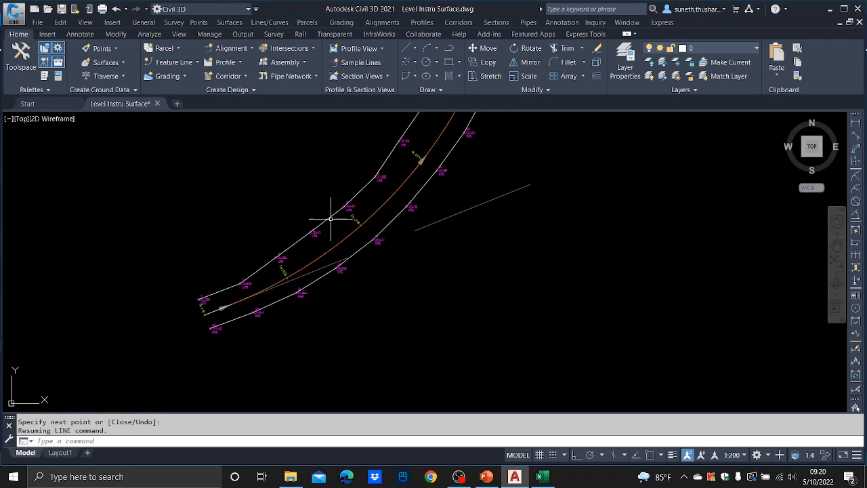
scroll(331, 218, "down", 2)
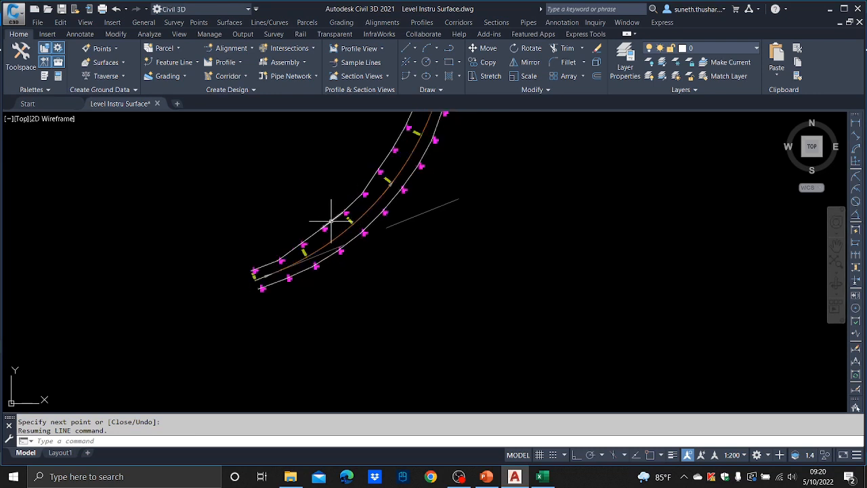
key("Escape")
left_click(339, 219)
right_click(309, 193)
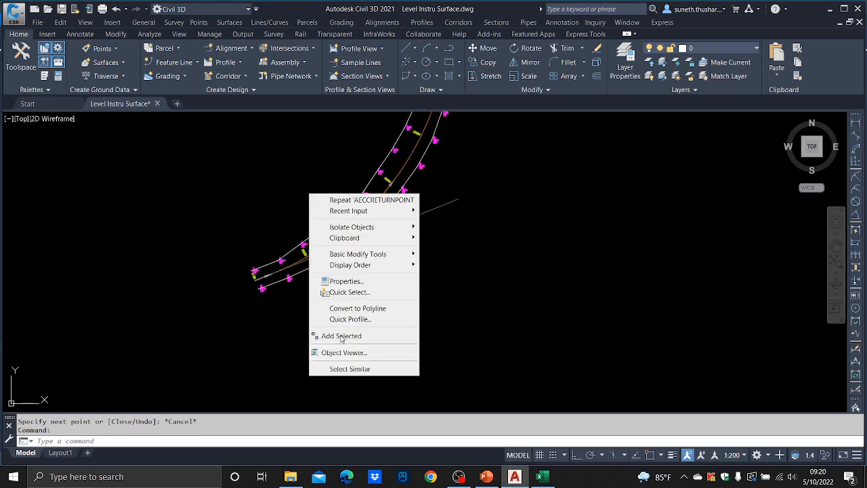
left_click(352, 368)
scroll(361, 330, "down", 4)
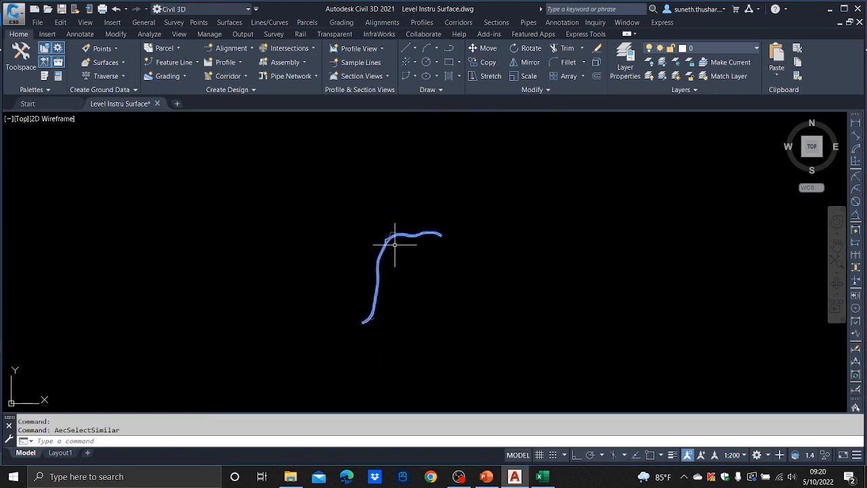
scroll(395, 244, "up", 3)
right_click(274, 225)
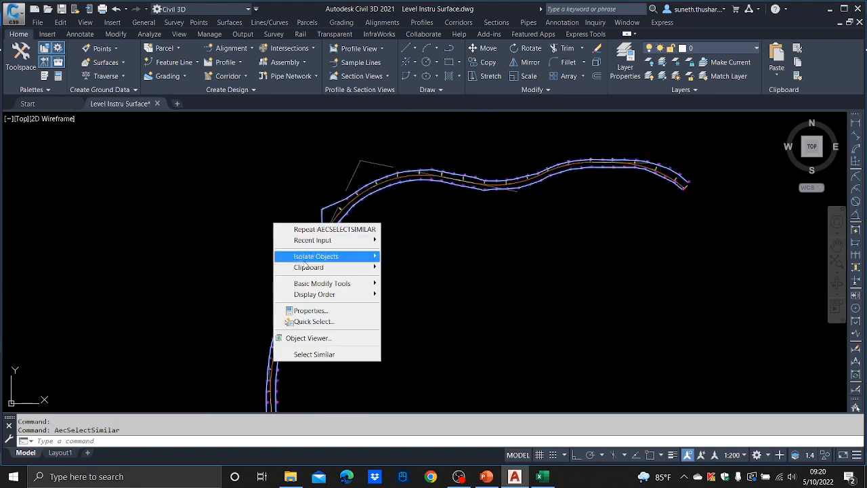
mouse_move(334, 258)
left_click(404, 256)
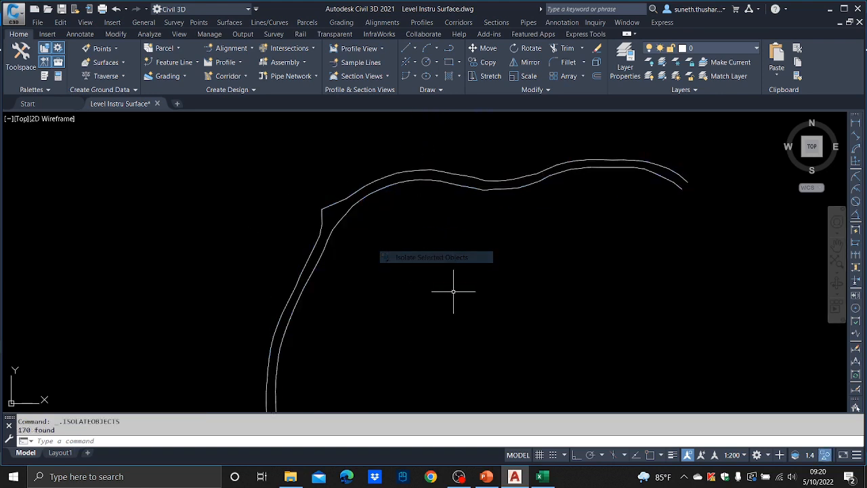
Flatten all the isolated edge lines to 2D without removing hidden lines
scroll(397, 306, "down", 5)
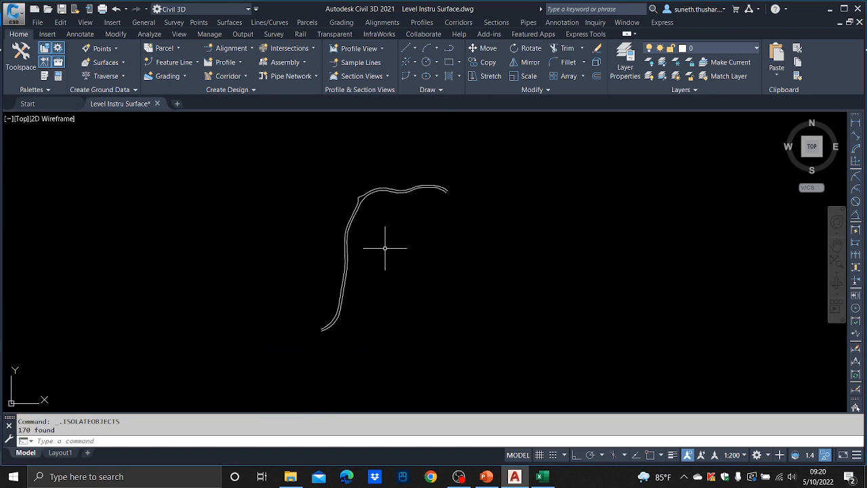
type("FLATTEN")
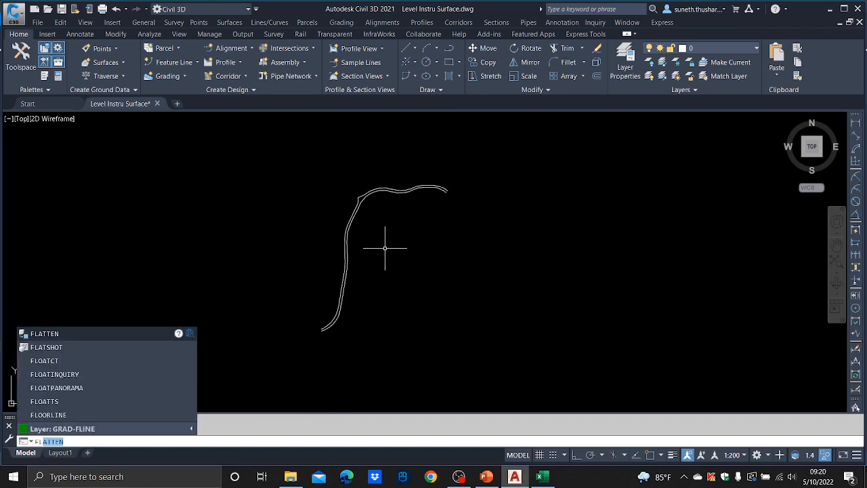
key("Return")
left_click(499, 354)
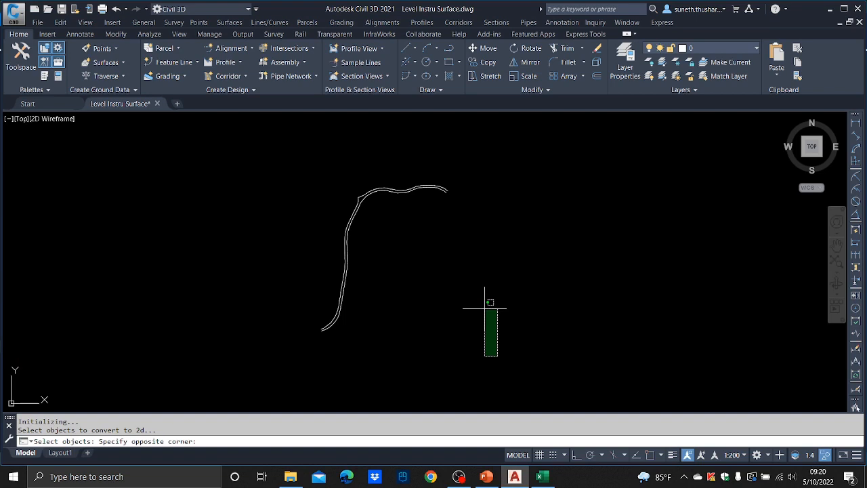
left_click(298, 160)
key("Return")
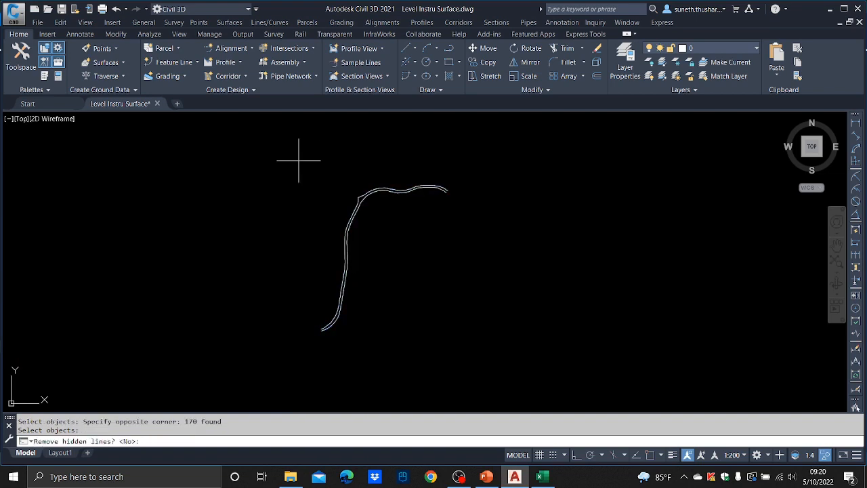
key("Return")
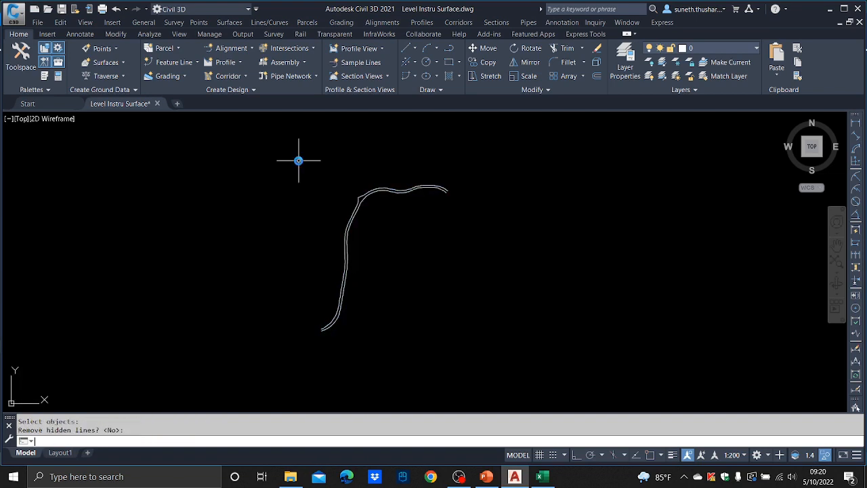
Convert all the flattened edge lines to polylines with a multiple PEDIT and join them using a 0.000 fuzz distance
type("p")
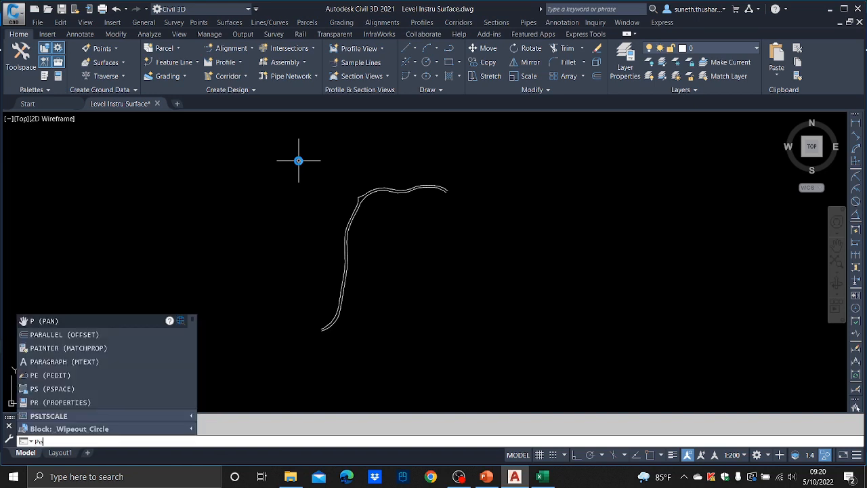
type("e")
key("Return")
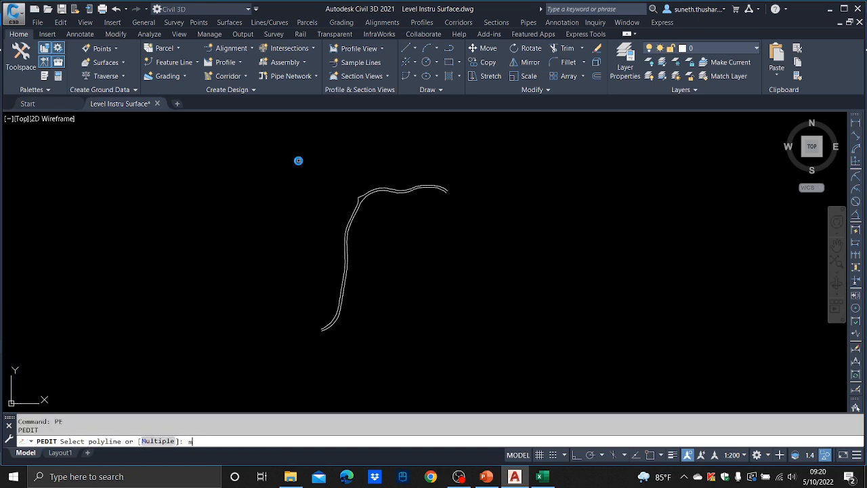
key("Return")
left_click(546, 356)
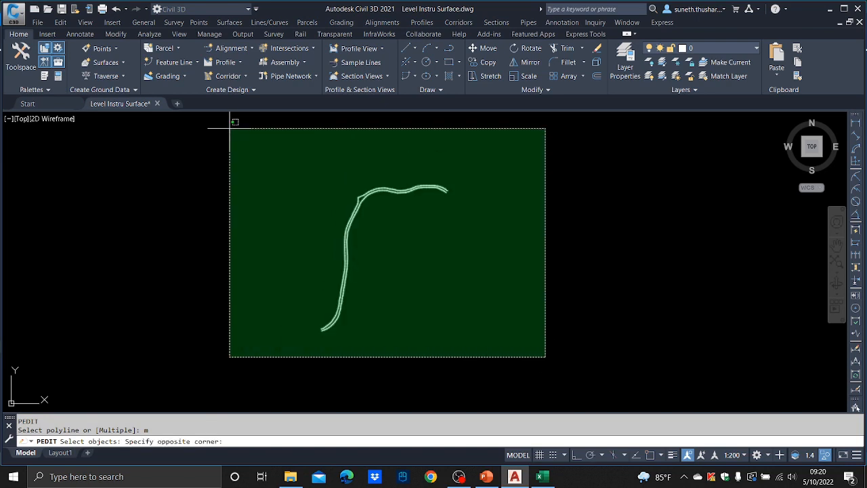
left_click(228, 136)
key("Return")
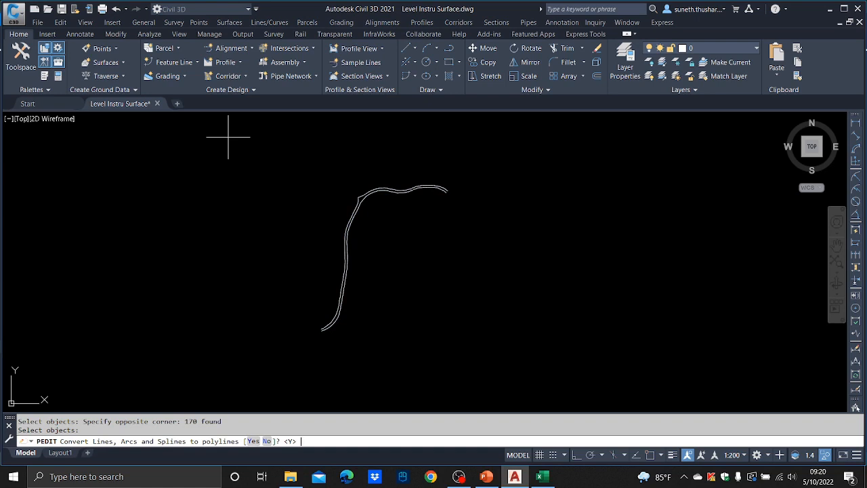
key("Return")
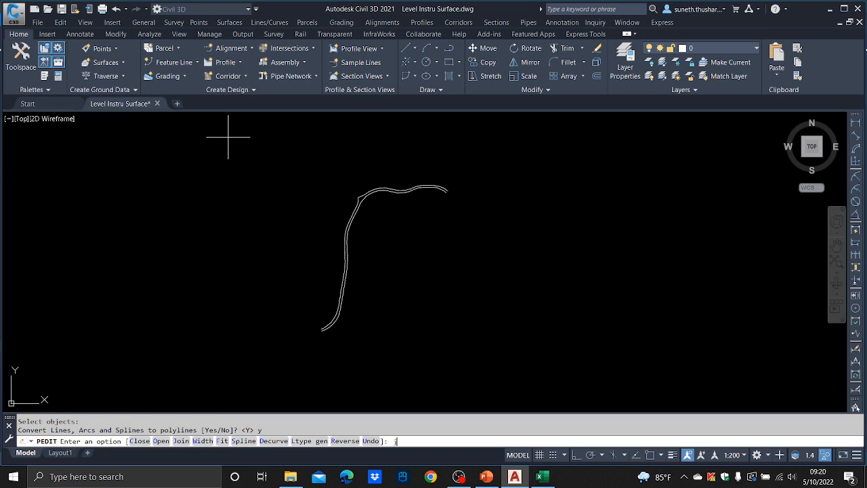
key("Return")
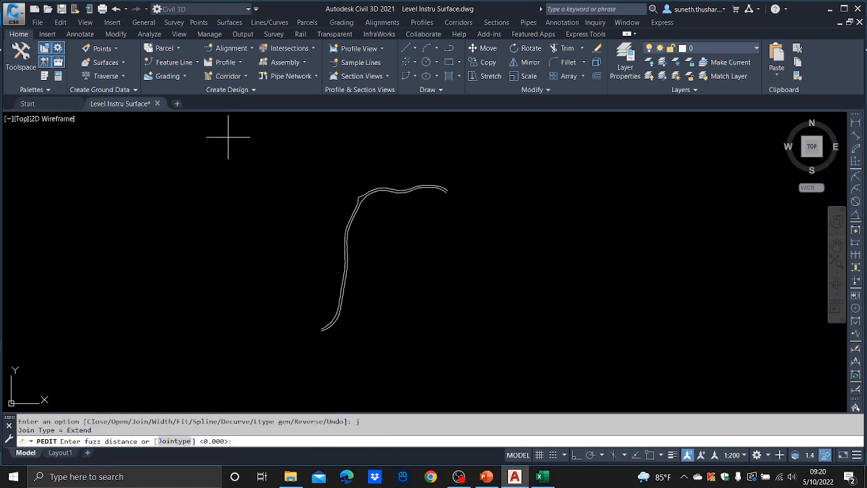
key("Return")
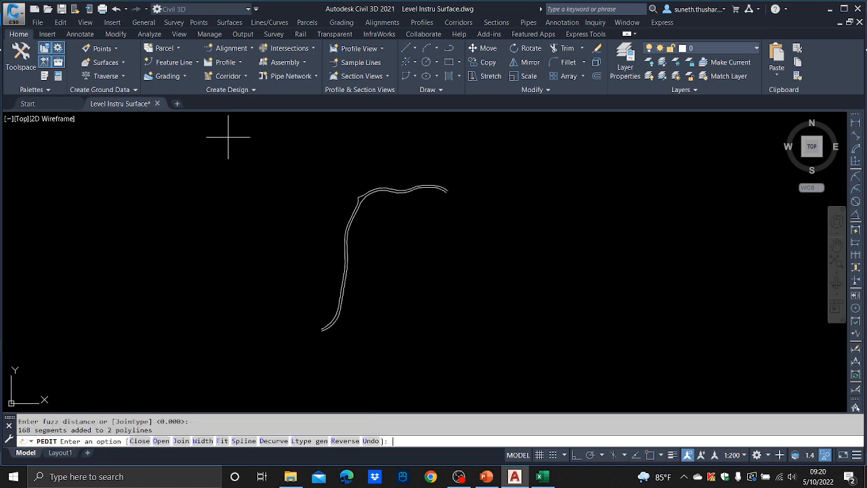
key("Escape")
Select the left and right edge polylines to check that each one is joined along its full length
scroll(339, 196, "up", 5)
left_click(397, 209)
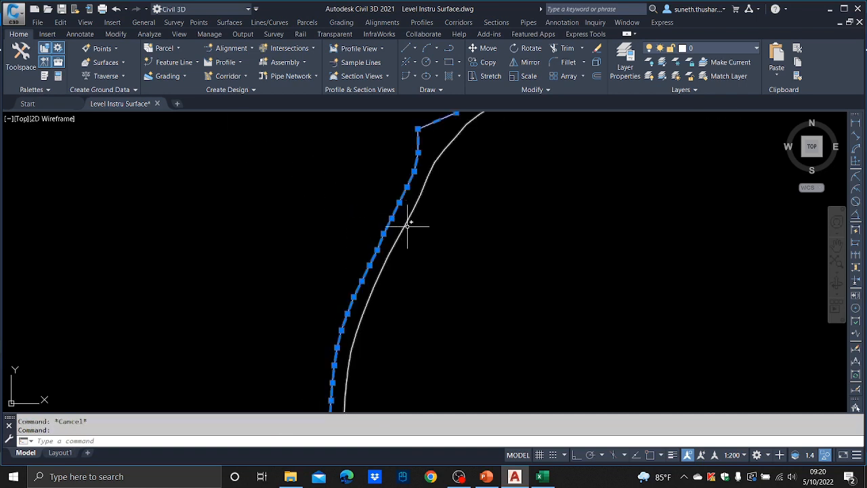
left_click(408, 232)
scroll(415, 274, "down", 5)
middle_click_drag(418, 305, 430, 232)
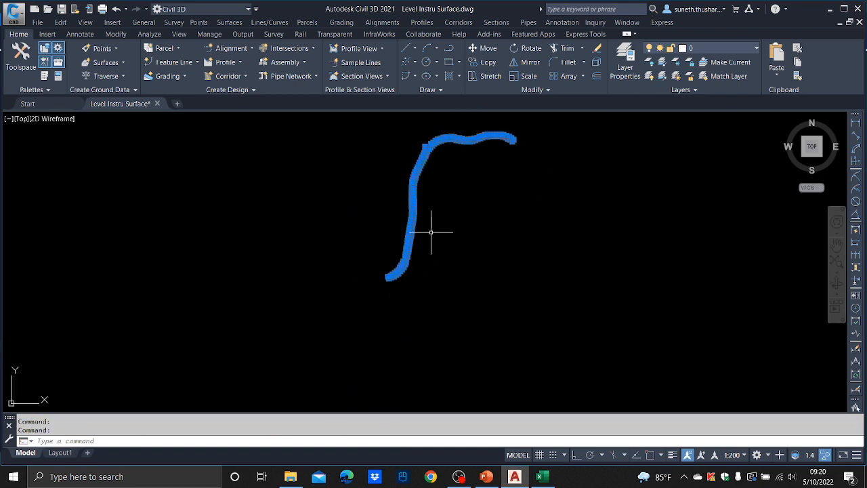
key("Escape")
End the object isolation to bring back the hidden points and alignment around the edge polylines
scroll(427, 234, "up", 3)
right_click(273, 191)
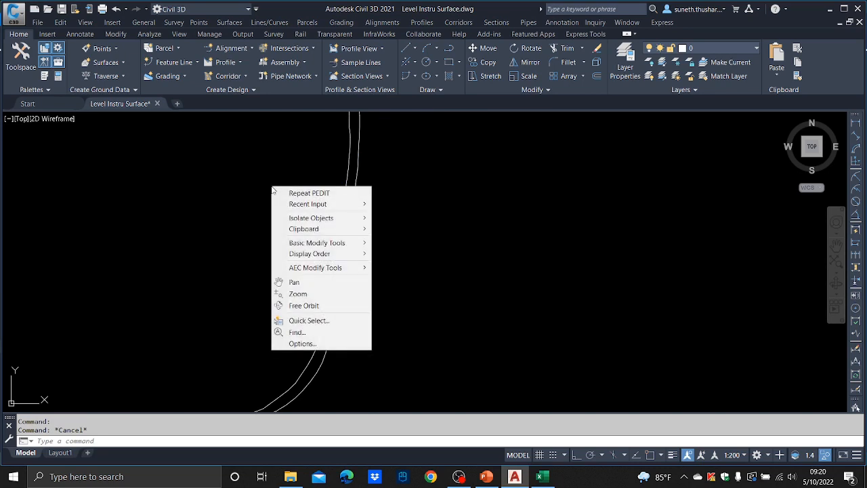
mouse_move(334, 219)
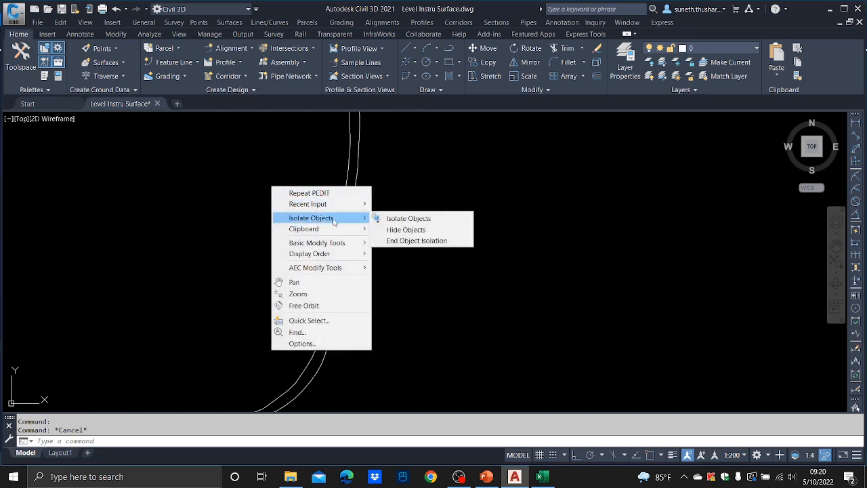
left_click(401, 241)
scroll(374, 269, "up", 4)
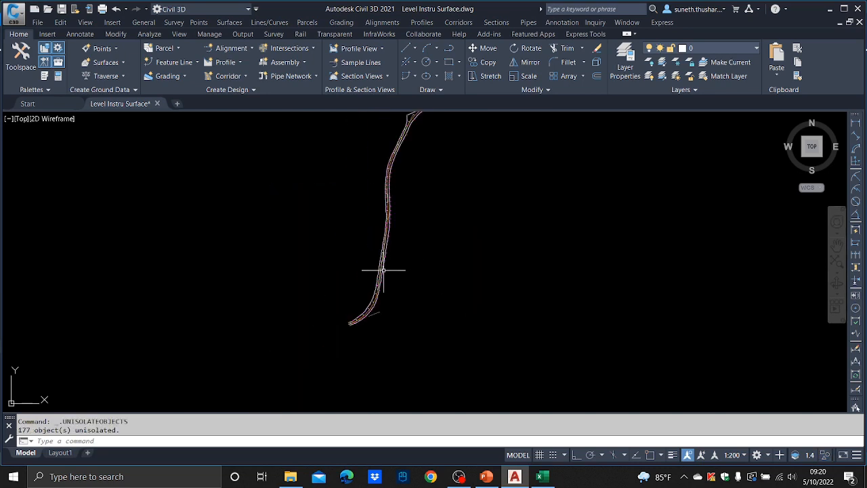
scroll(376, 264, "up", 2)
scroll(366, 254, "down", 5)
scroll(349, 278, "up", 3)
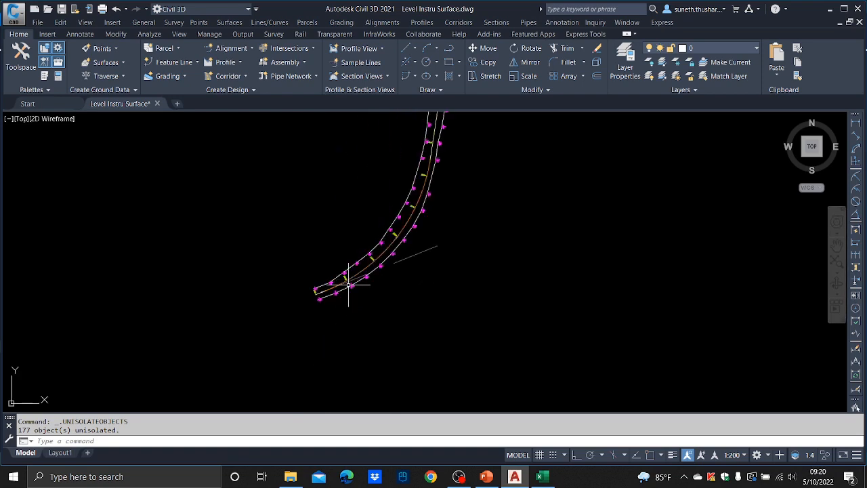
Switch to the cross-section workbook in Excel and delete the blank rows 1176 to 1411 from Sheet1
left_click(542, 476)
left_click(64, 445)
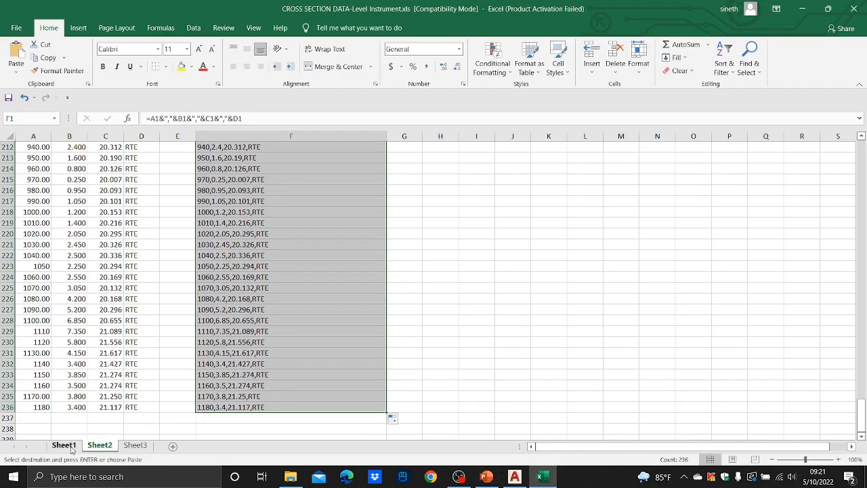
scroll(57, 256, "down", 2)
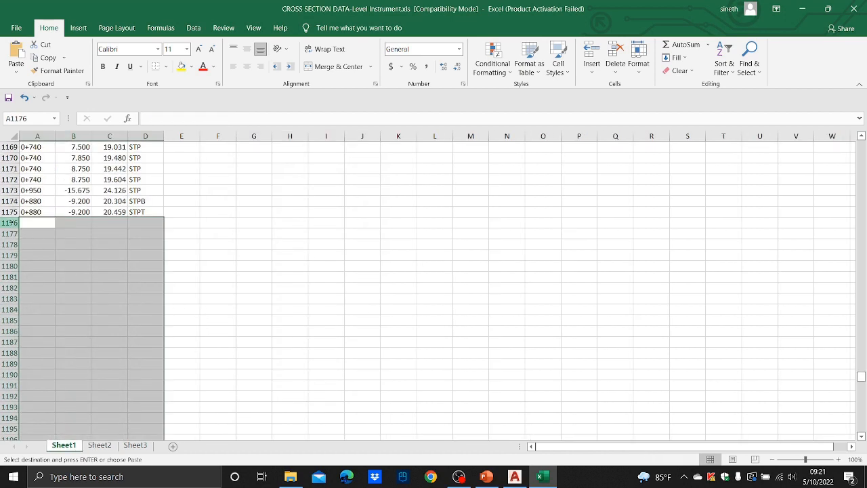
scroll(107, 261, "down", 20)
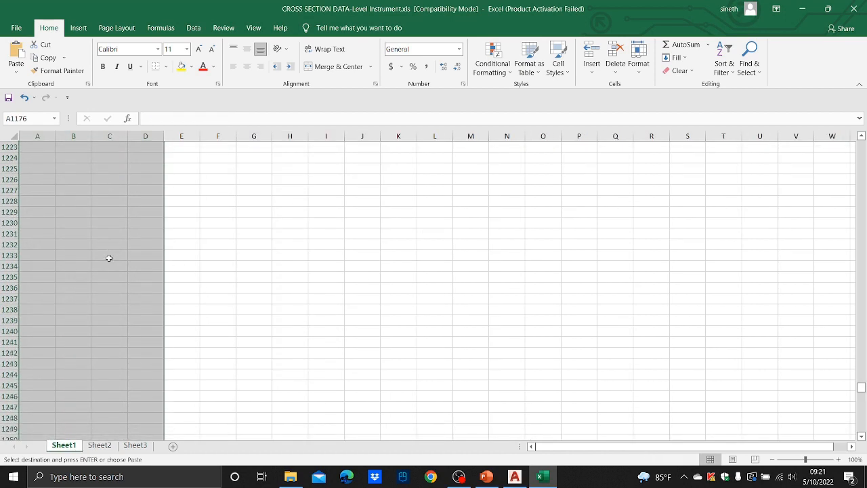
scroll(109, 256, "down", 18)
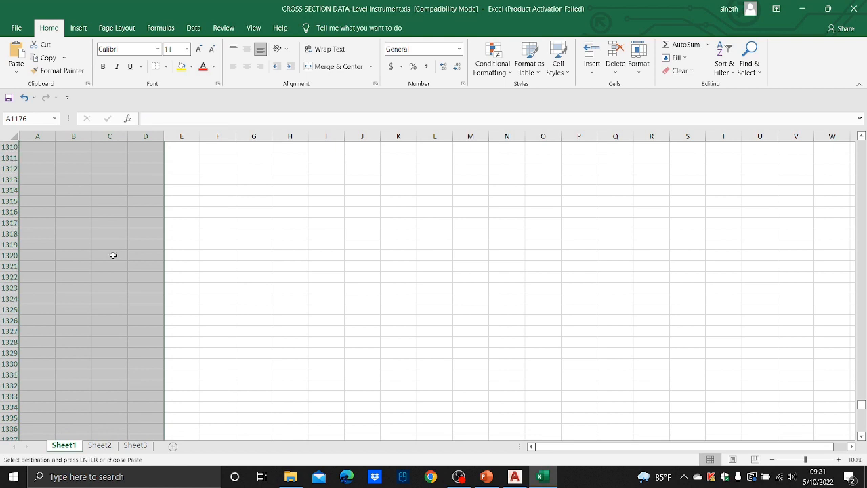
scroll(113, 253, "up", 20)
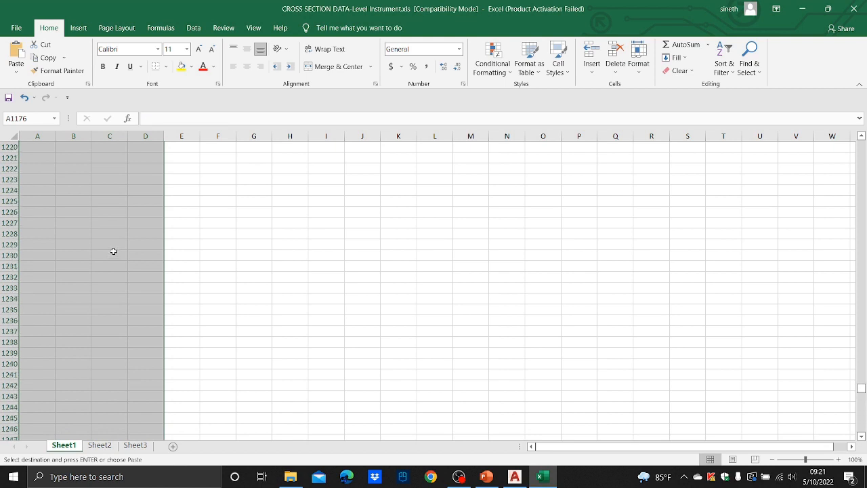
scroll(115, 253, "up", 12)
scroll(116, 253, "down", 3)
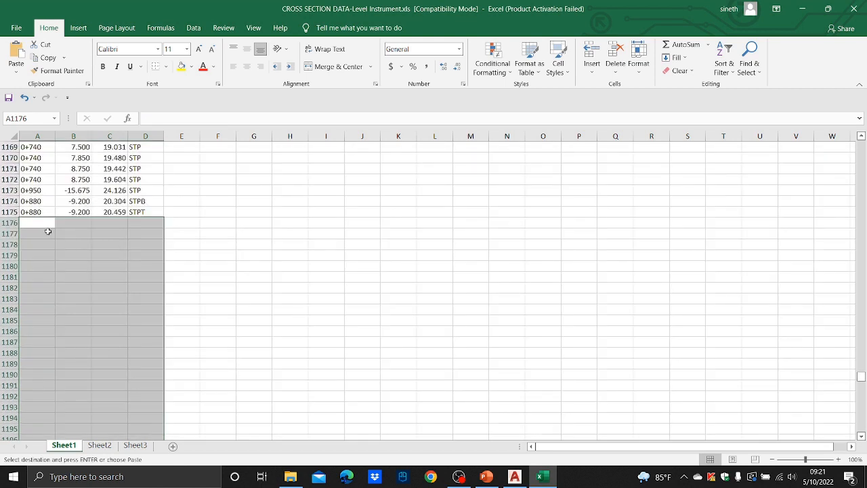
left_click_drag(9, 223, 53, 386)
right_click(8, 266)
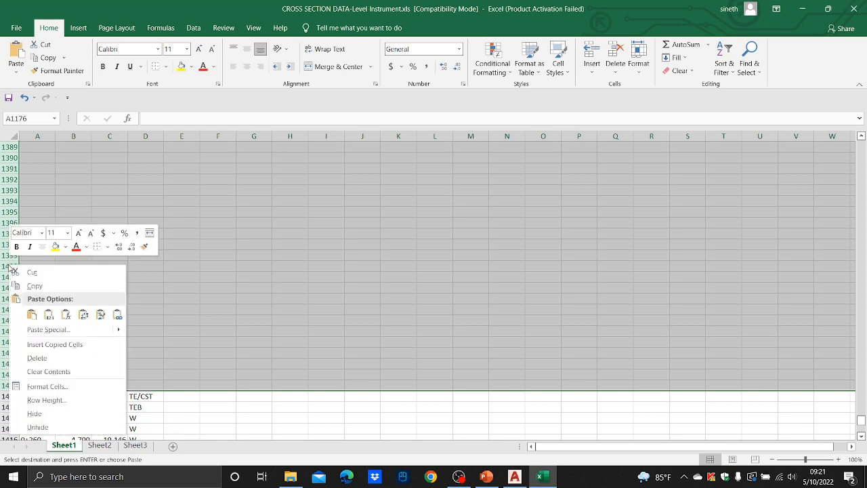
left_click(37, 357)
left_click(251, 316)
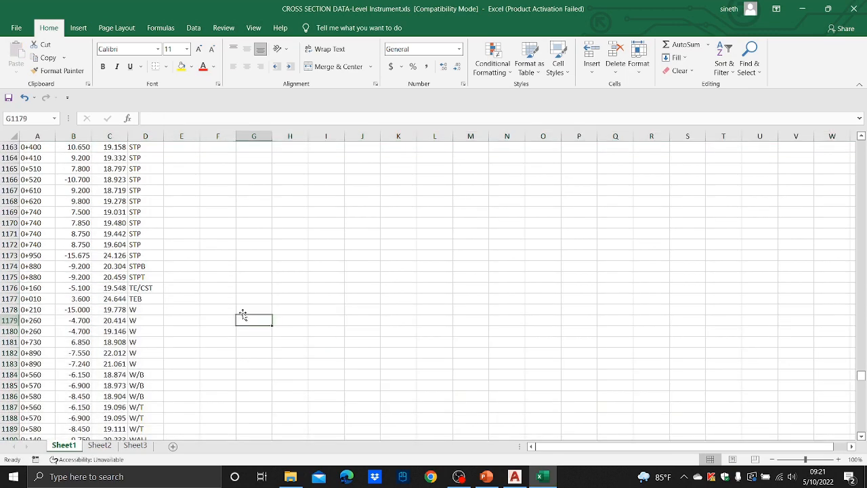
Replace every "+" in Sheet1's station column A with nothing to turn the stations into plain numbers
scroll(200, 226, "up", 4)
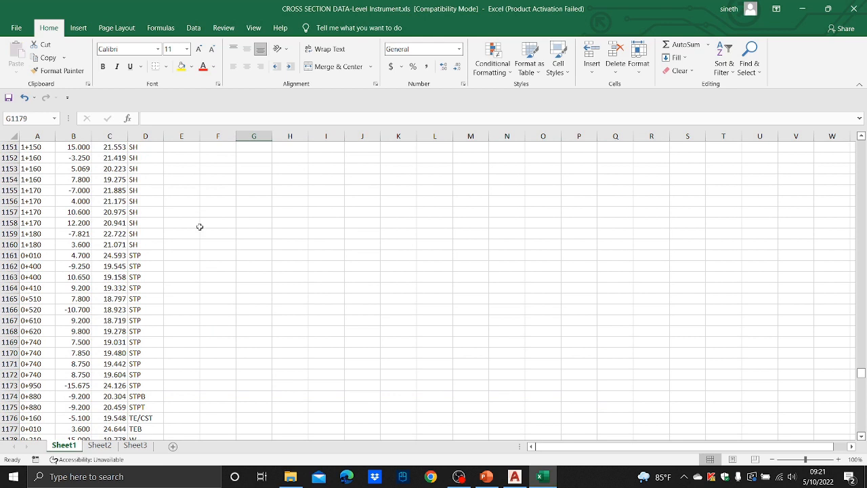
key("ctrl+Home")
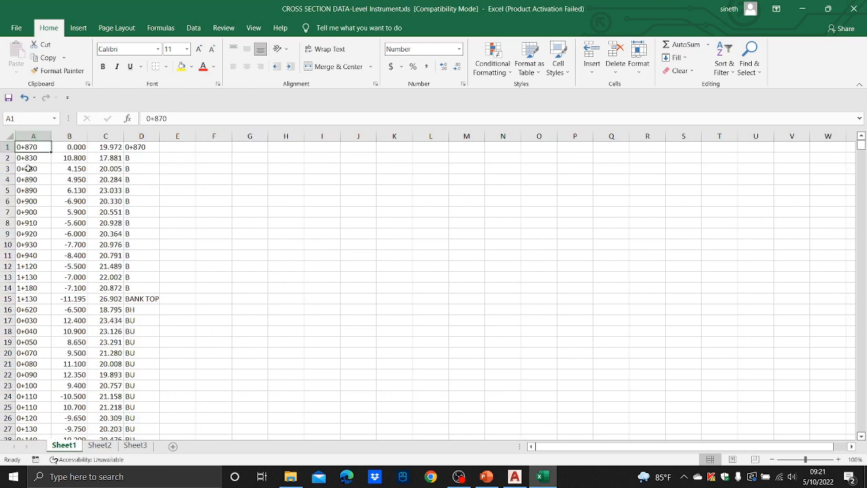
left_click(29, 136)
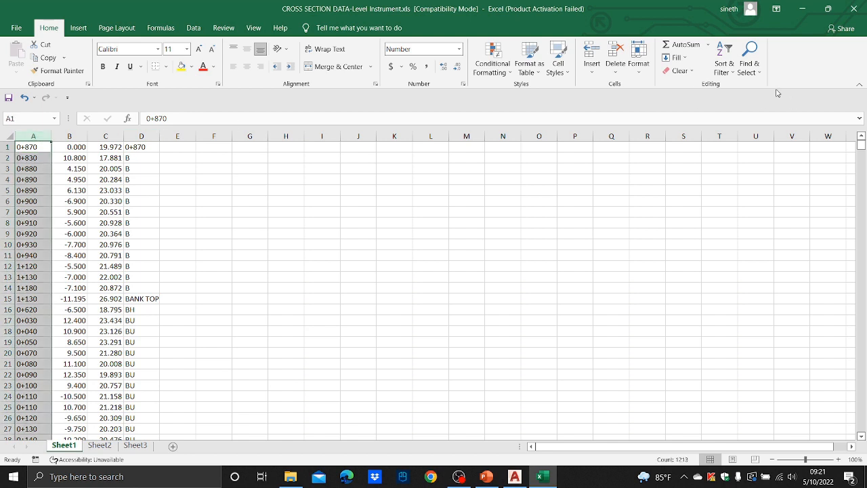
left_click(758, 79)
left_click(759, 87)
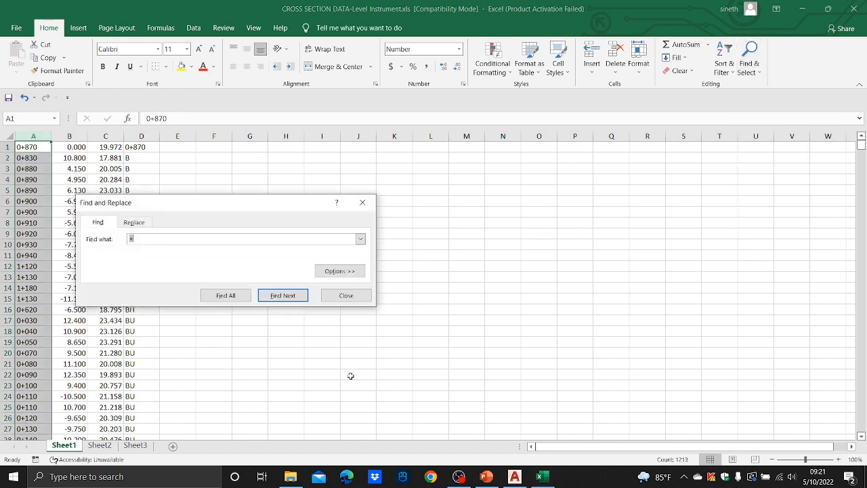
left_click(235, 299)
left_click(134, 222)
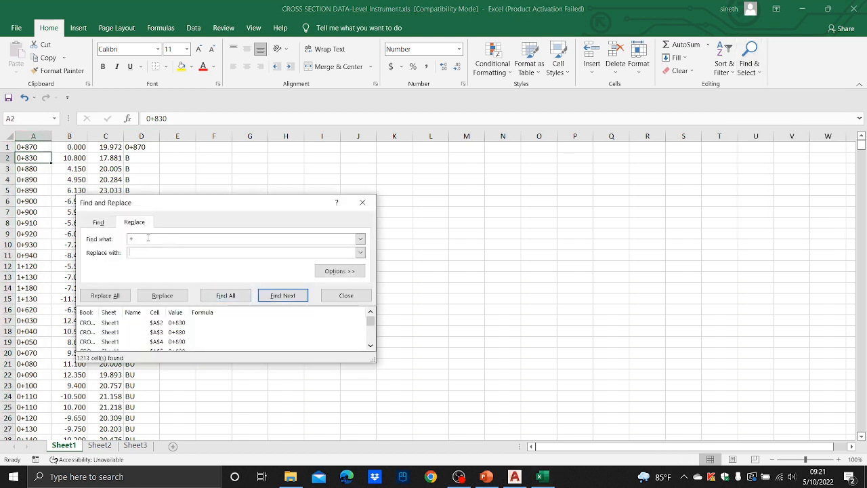
left_click(111, 297)
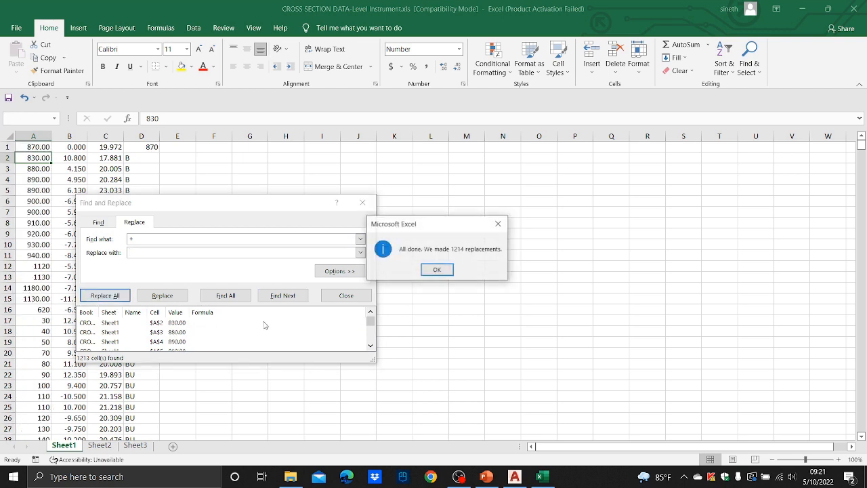
left_click(437, 269)
left_click(346, 295)
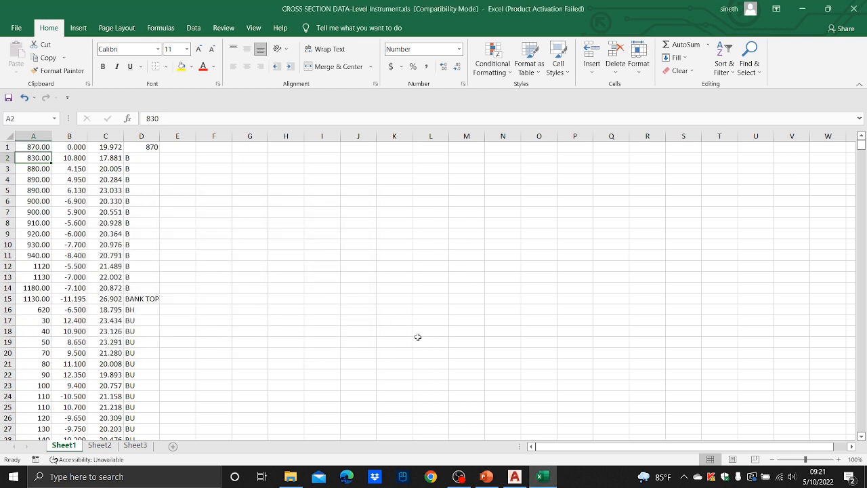
Copy the comma-joining formula from Sheet2 cell F1 into Sheet1 cell F1 and widen column F
left_click(100, 445)
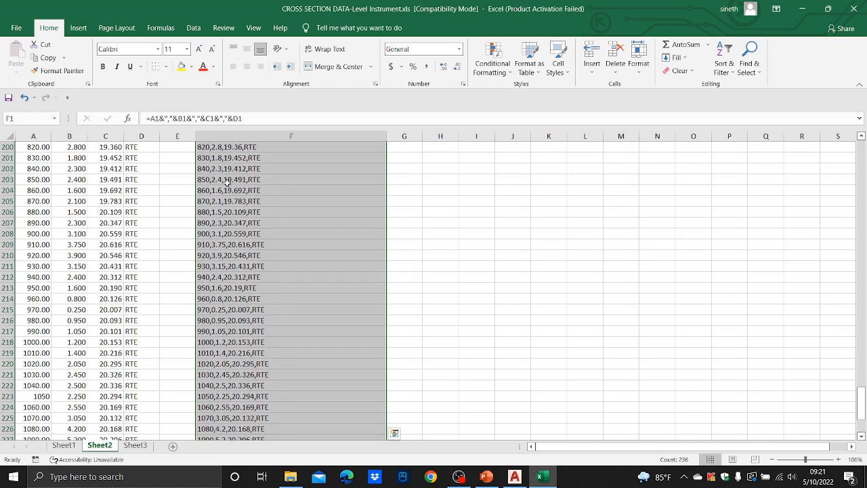
key("ctrl+Home")
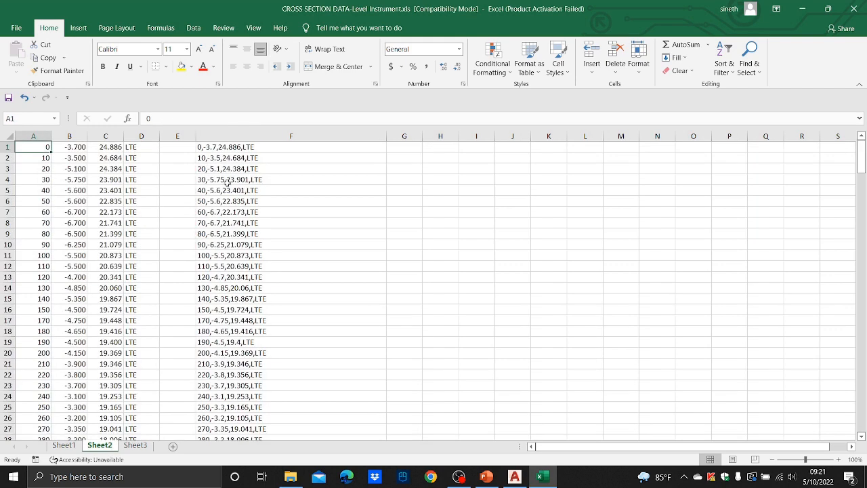
left_click(219, 148)
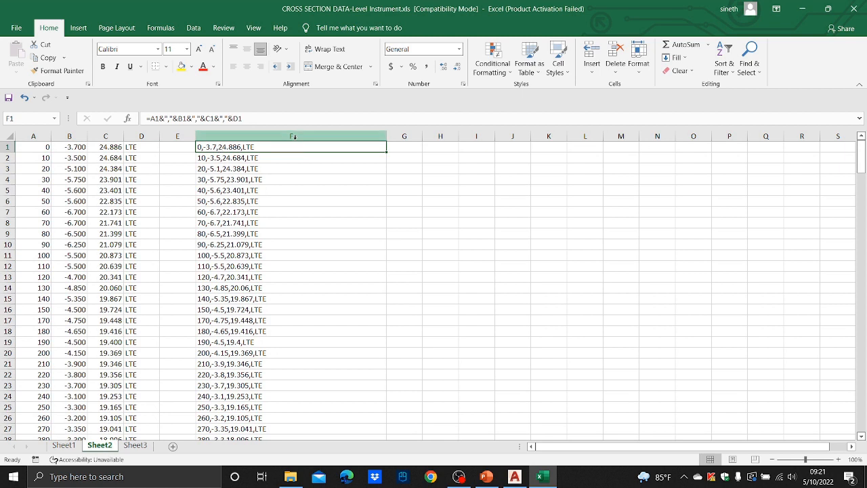
key("ctrl+c")
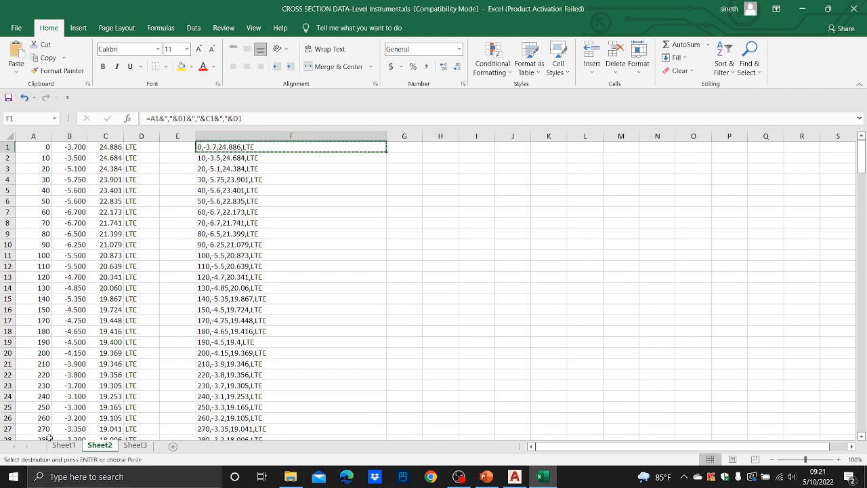
key("ctrl+Page_Up")
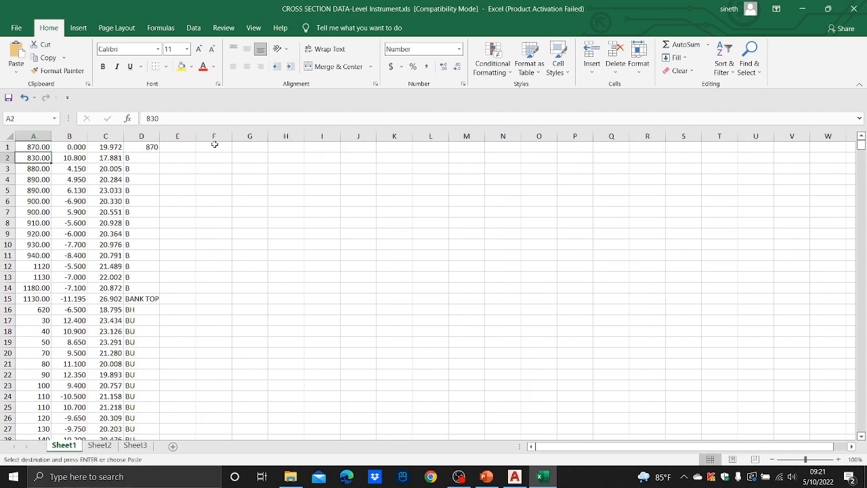
left_click(214, 145)
key("ctrl+v")
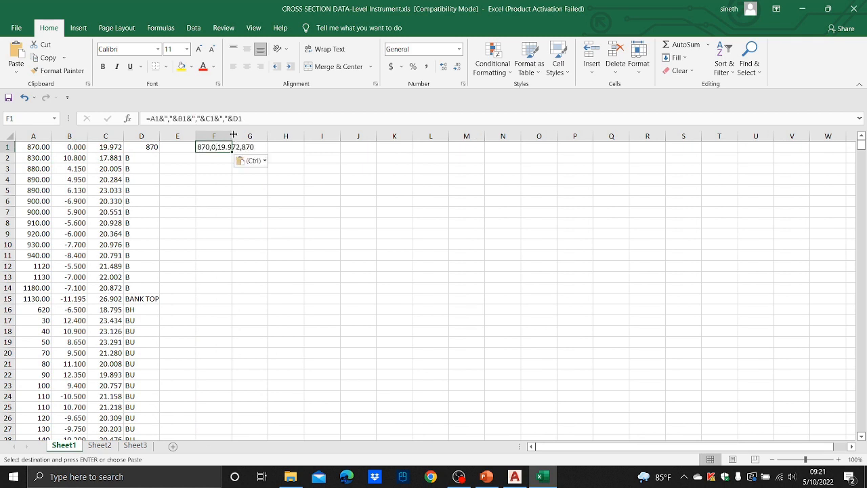
left_click_drag(233, 135, 351, 135)
left_click(275, 208)
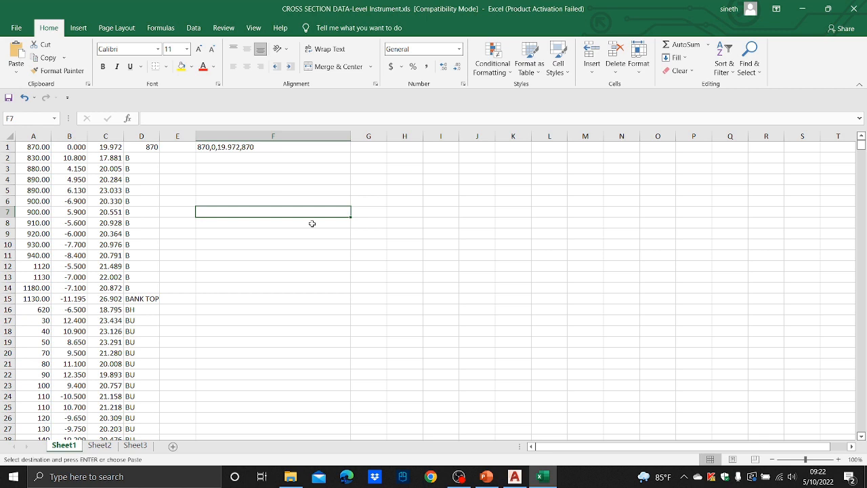
Fill the comma-joining formula from F1 down to F1213 and copy the filled column F range
left_click(232, 146)
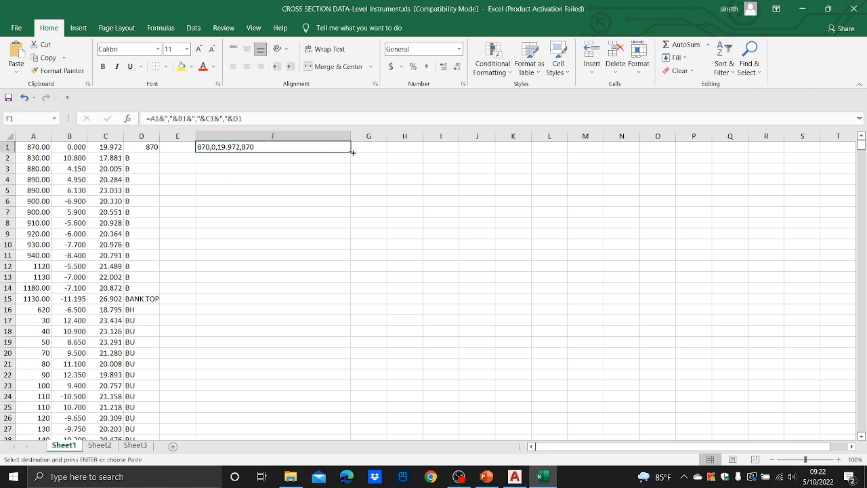
left_click_drag(351, 153, 287, 196)
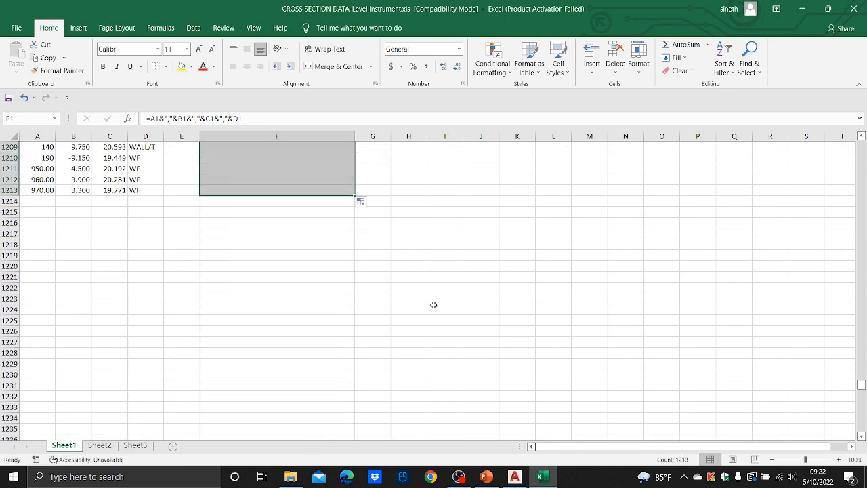
key("ctrl+c")
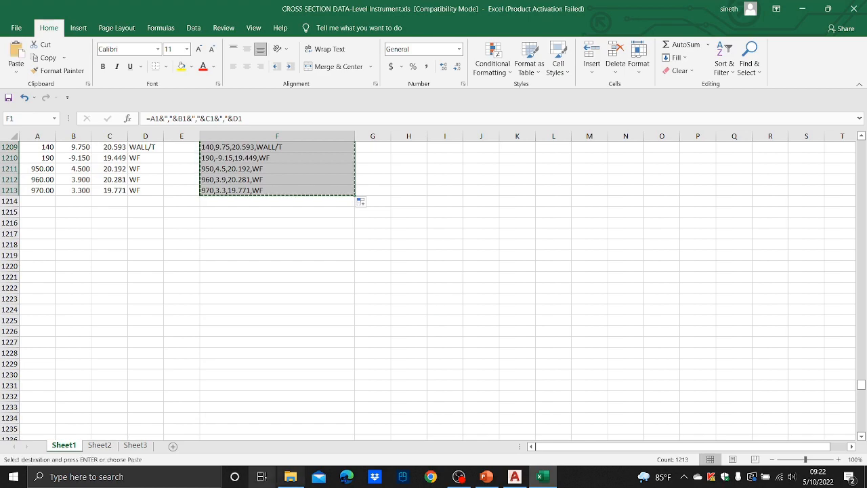
Switch to File Explorer, create a text document named All.txt in the C3D Offset Method folder, and open it
key("alt+Tab")
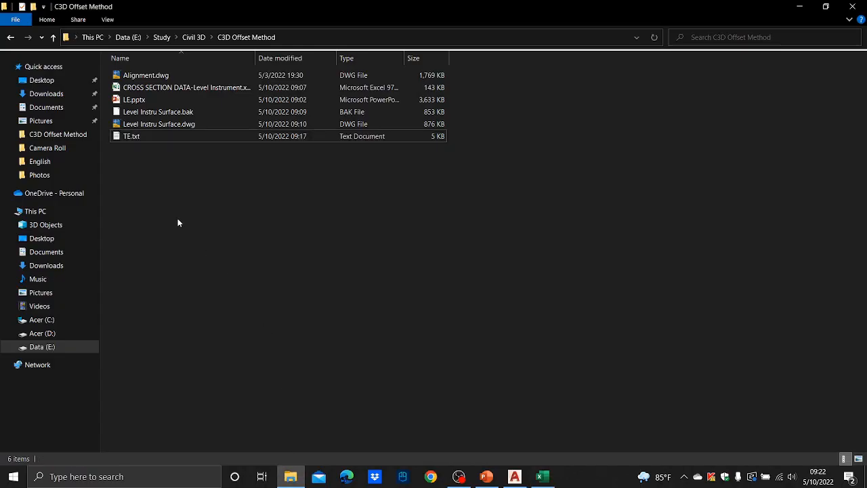
right_click(177, 219)
mouse_move(220, 355)
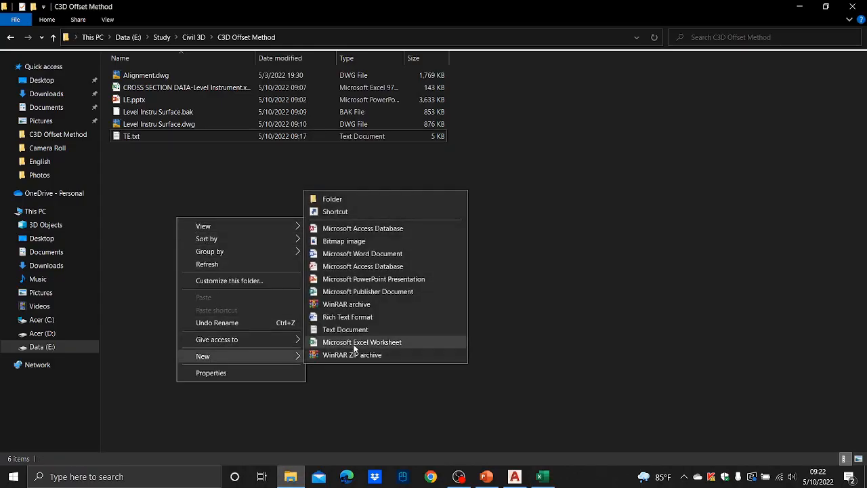
left_click(347, 330)
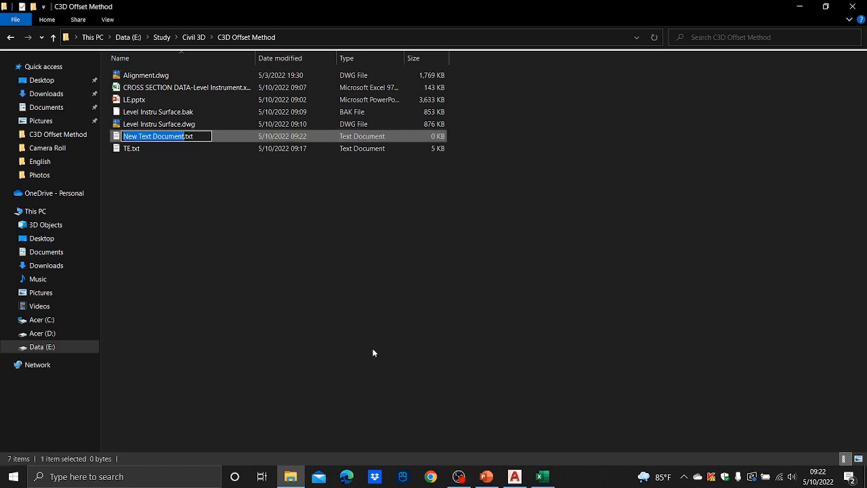
type("All")
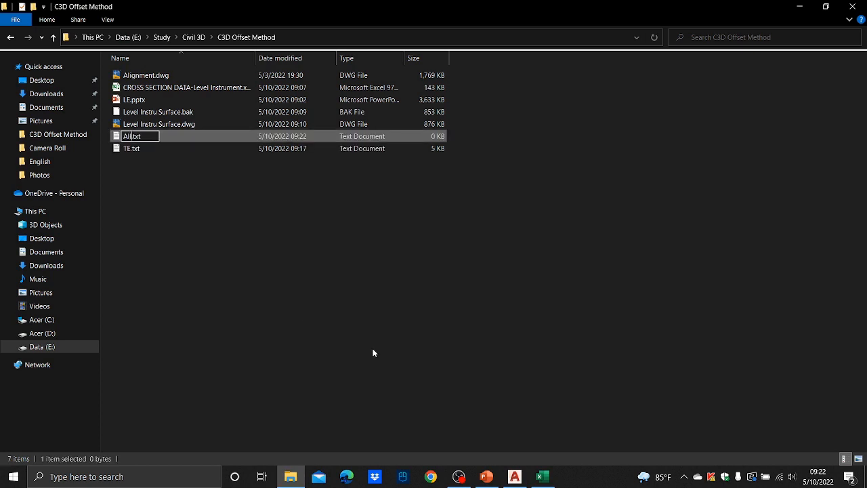
key("Return")
key("Return")
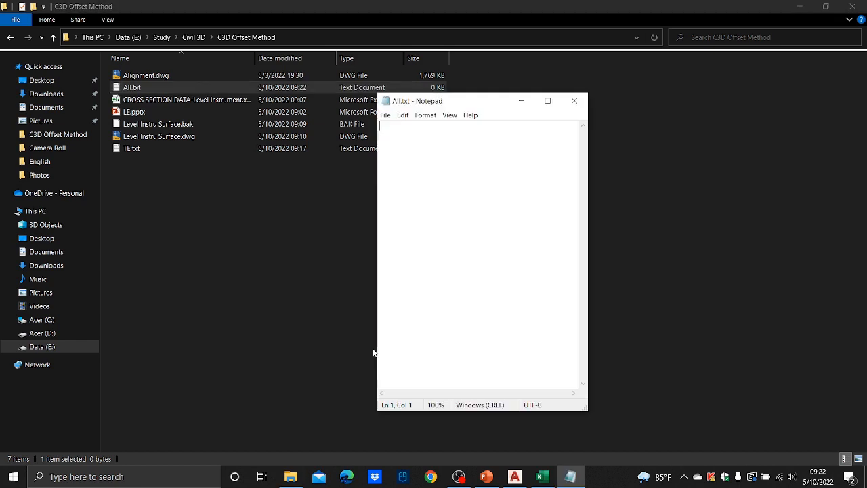
Paste the copied comma-separated point lines into All.txt, save the file and close it
key("ctrl+v")
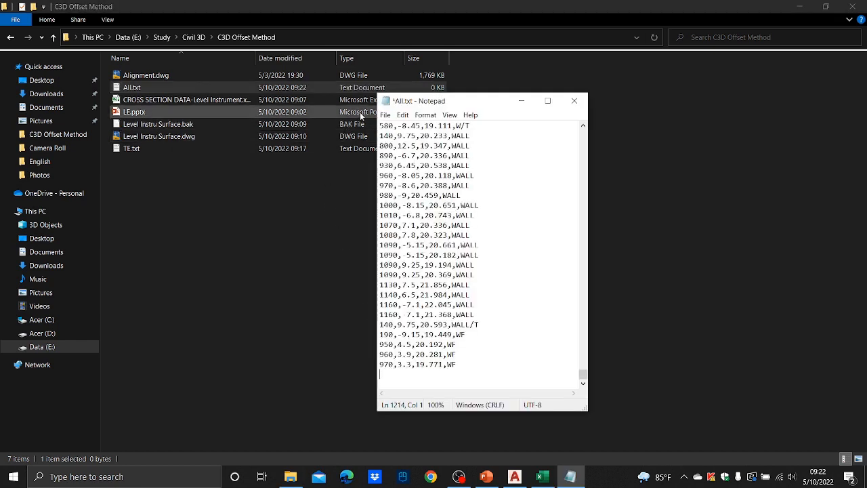
left_click(385, 115)
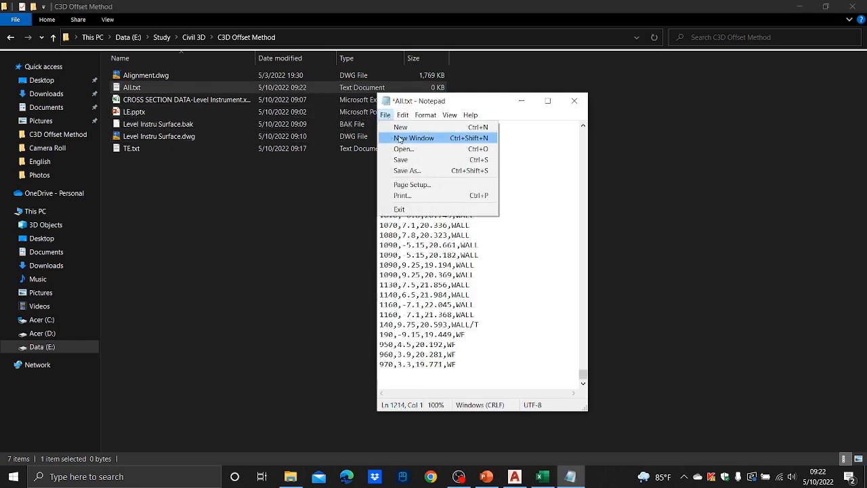
left_click(415, 160)
left_click(573, 101)
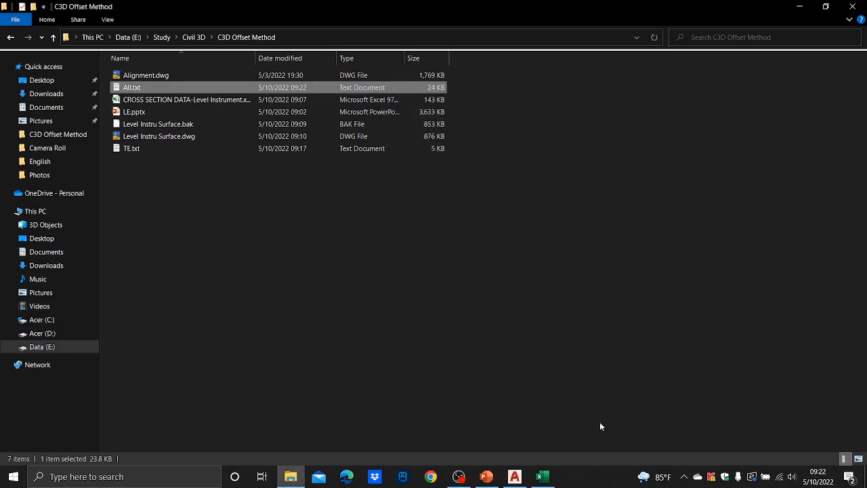
Switch to Civil 3D and start an alignment point import from file using All.txt as the source
left_click(515, 476)
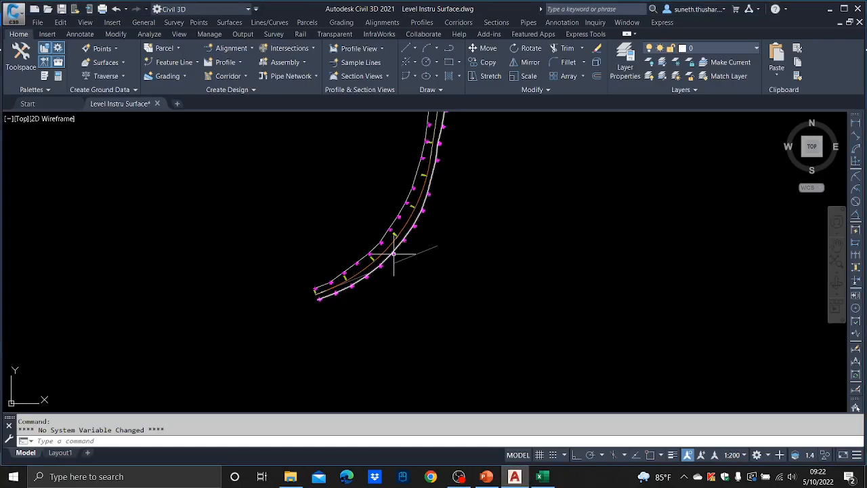
scroll(387, 247, "up", 5)
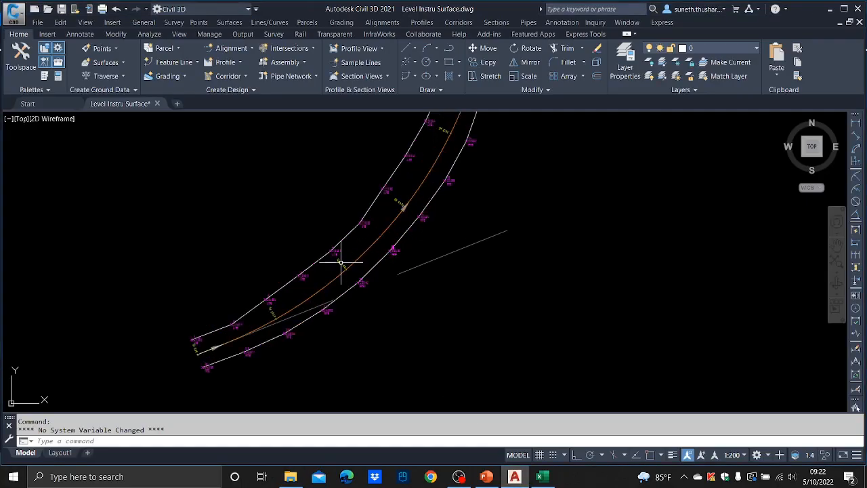
left_click(113, 48)
left_click(121, 61)
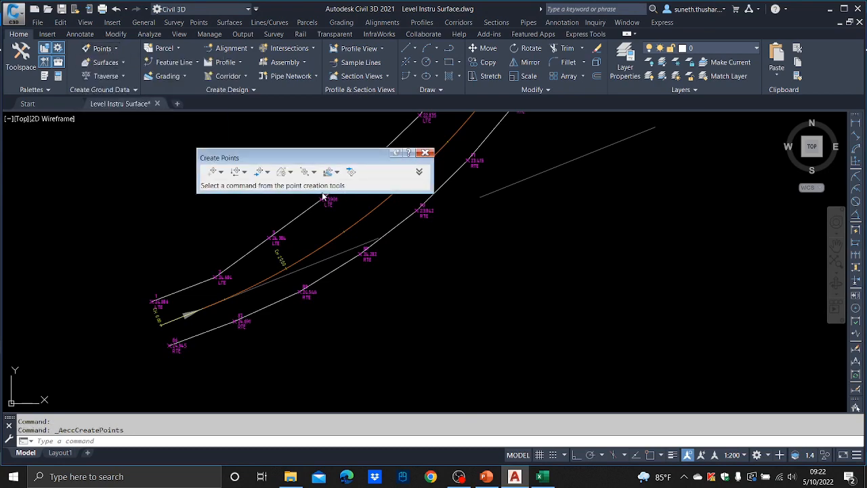
left_click(268, 172)
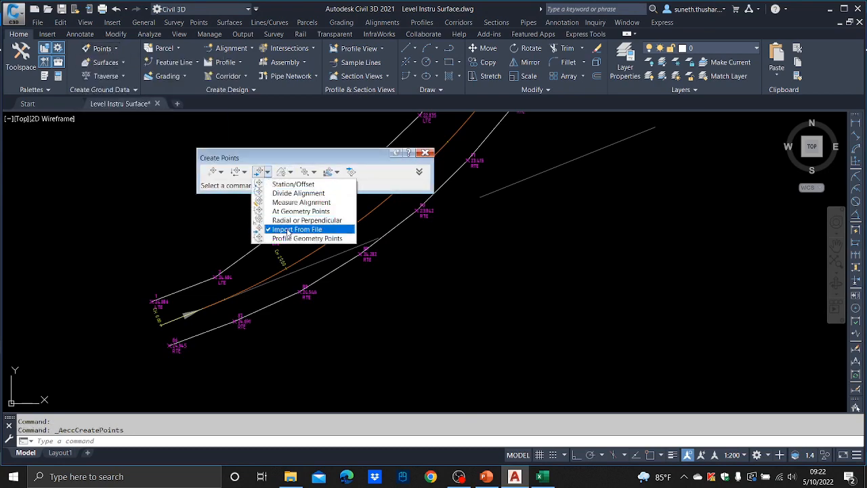
left_click(292, 229)
left_click(339, 146)
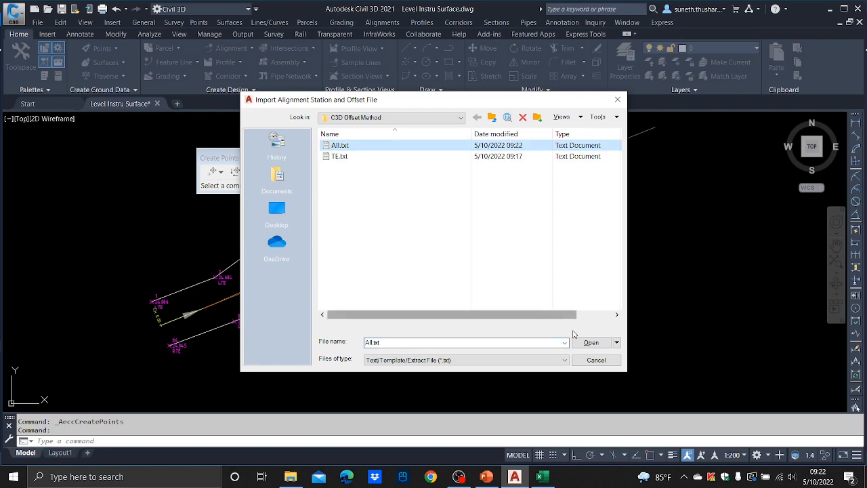
left_click(590, 342)
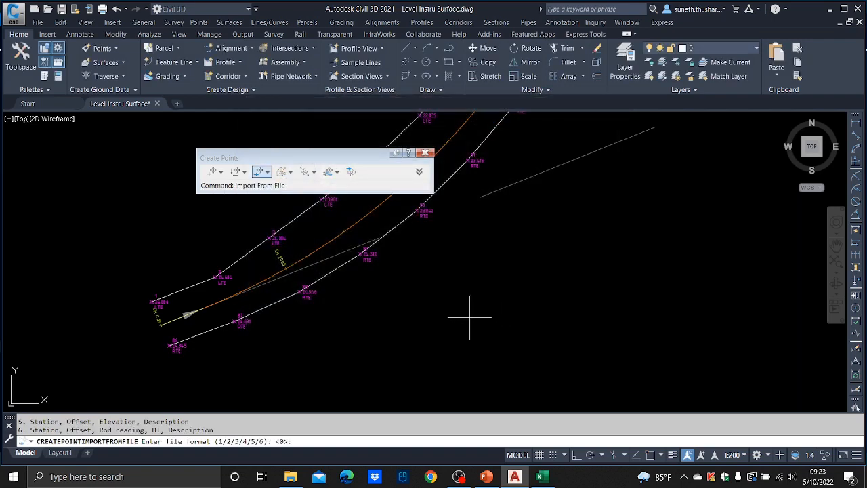
Import the points as comma-delimited Station, Offset, Elevation, Description, with invalid indicators 1000 for elevation and 100 for station offset
type("4")
key("Return")
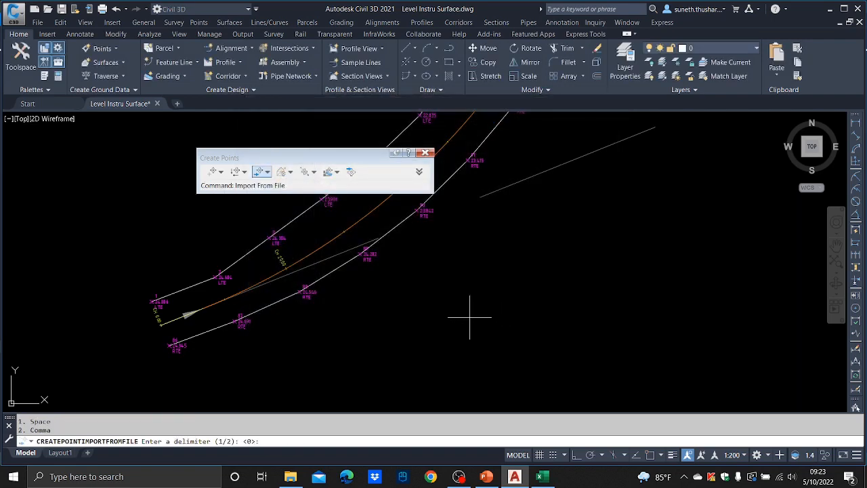
type("2")
key("Return")
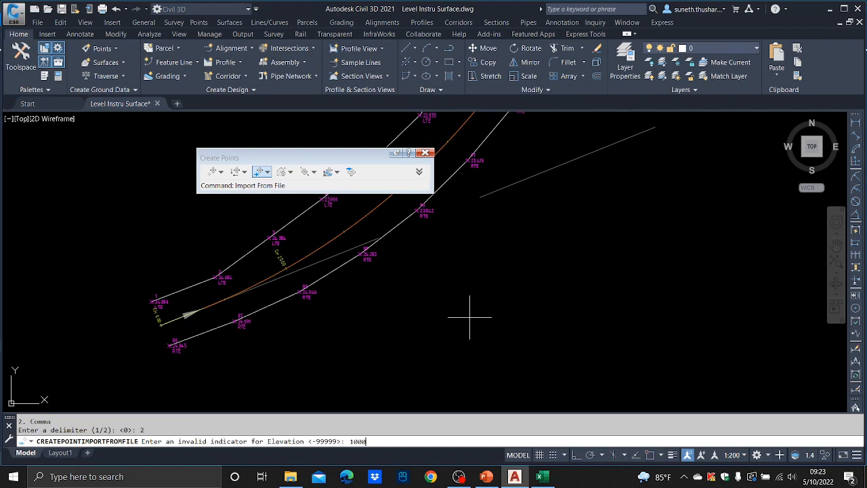
key("Return")
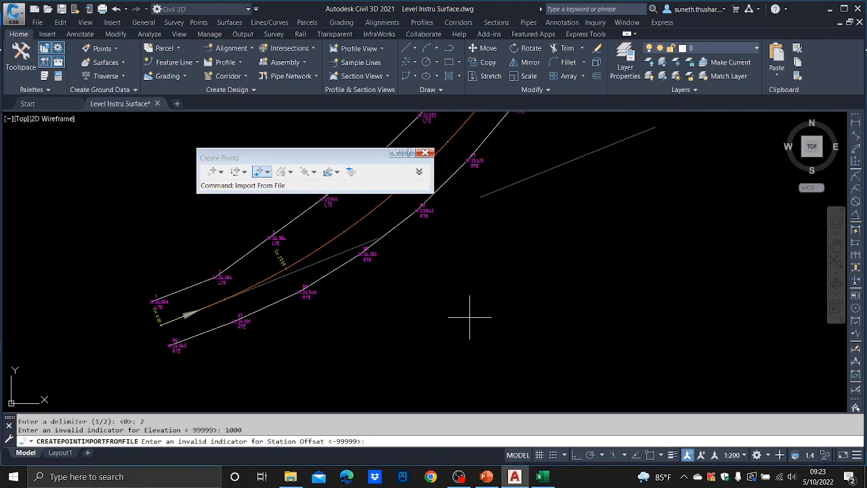
type("100")
key("Return")
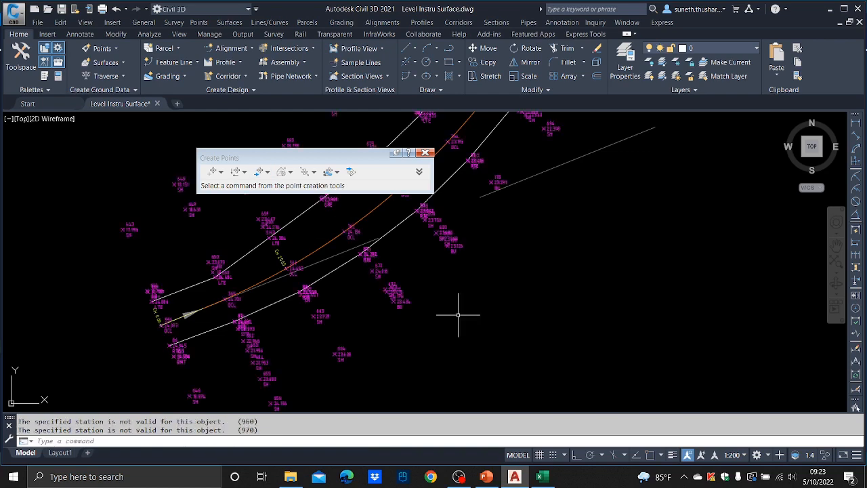
left_click(425, 152)
Inspect the imported cross-section points along the full length of the alignment and save the drawing
scroll(410, 316, "down", 10)
middle_click_drag(429, 125, 362, 271)
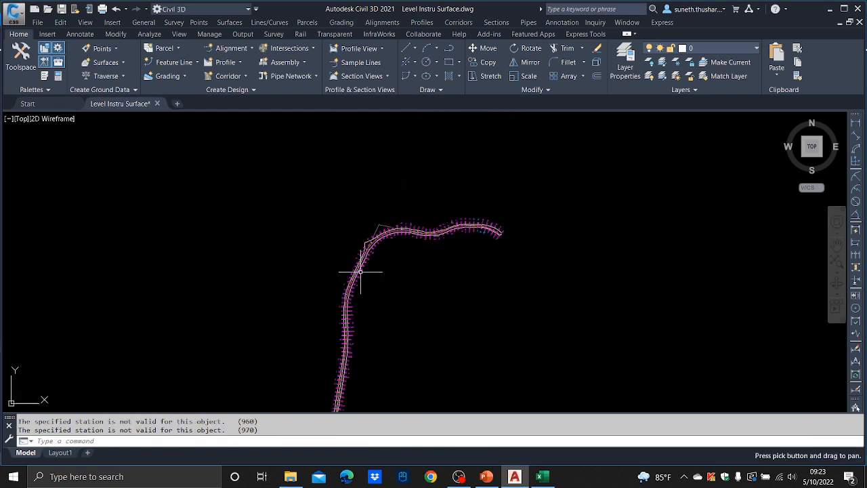
scroll(443, 232, "up", 4)
scroll(451, 232, "up", 5)
scroll(457, 230, "down", 7)
middle_click_drag(418, 327, 490, 199)
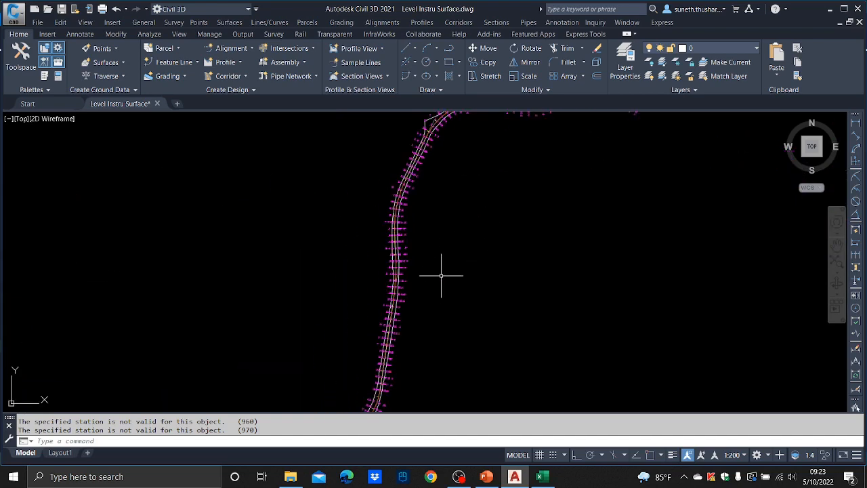
middle_click_drag(414, 342, 439, 231)
scroll(398, 299, "up", 6)
middle_click_drag(396, 312, 436, 222)
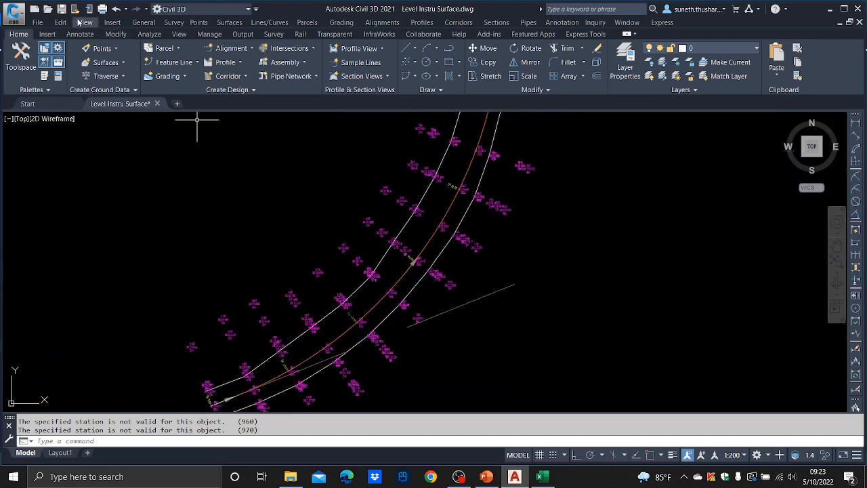
left_click(61, 9)
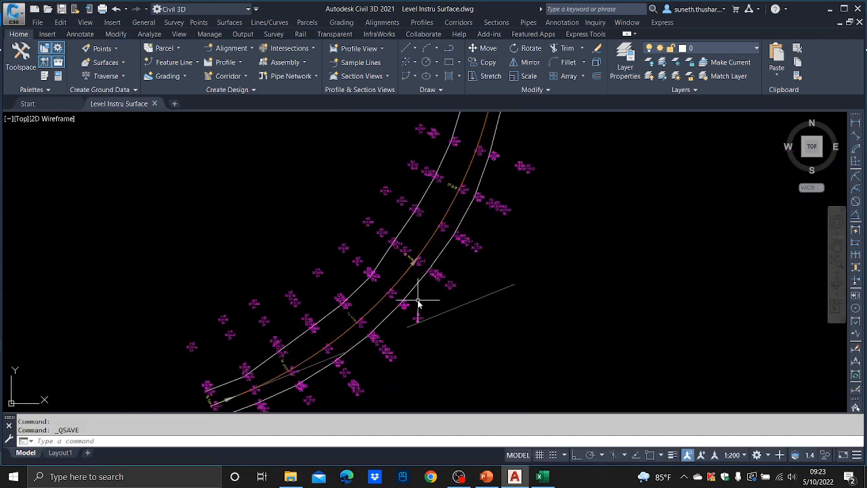
Display the Toolspace and delete the existing NS surface from the drawing
left_click(144, 22)
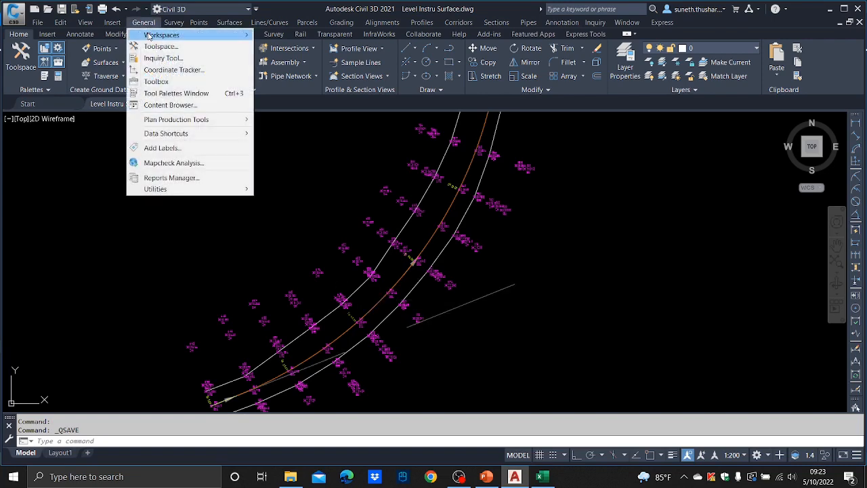
left_click(159, 47)
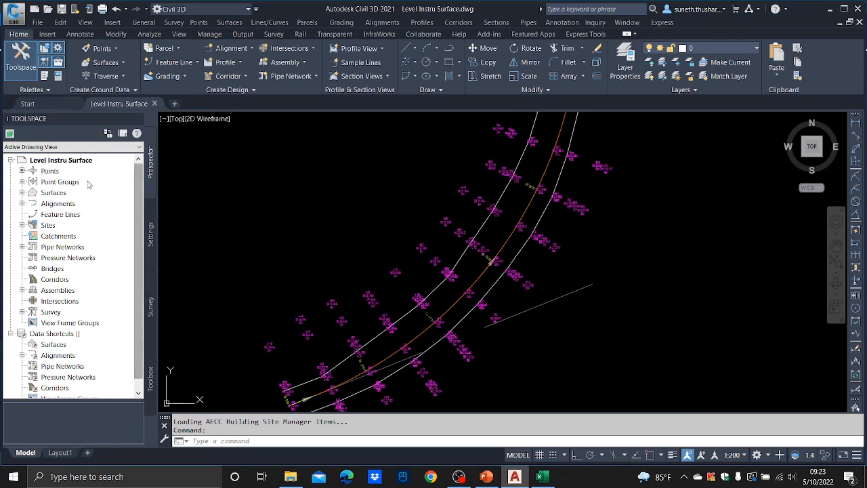
left_click(22, 193)
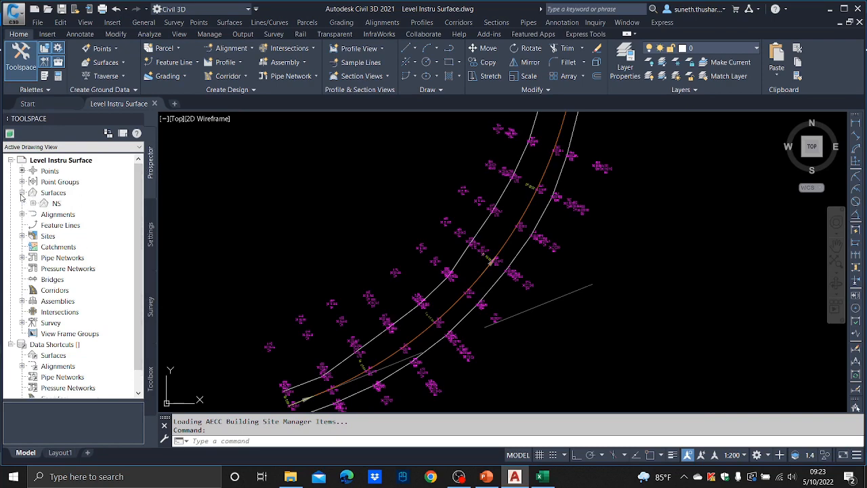
left_click(57, 204)
right_click(59, 208)
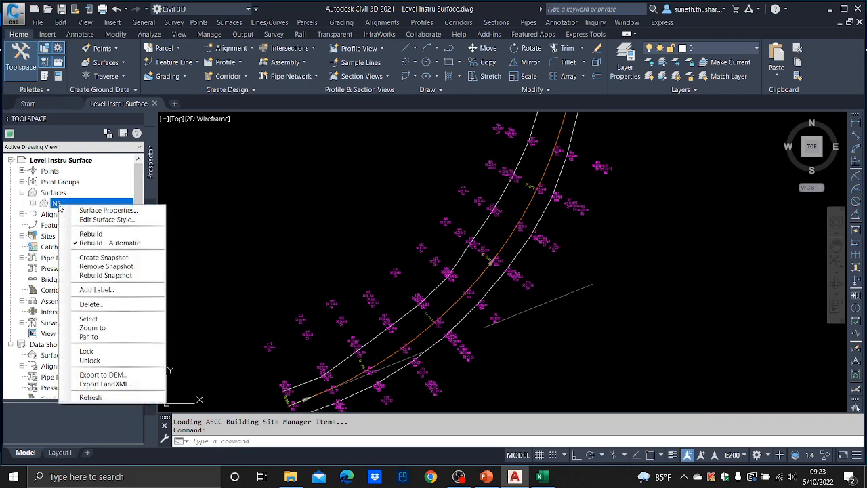
left_click(114, 304)
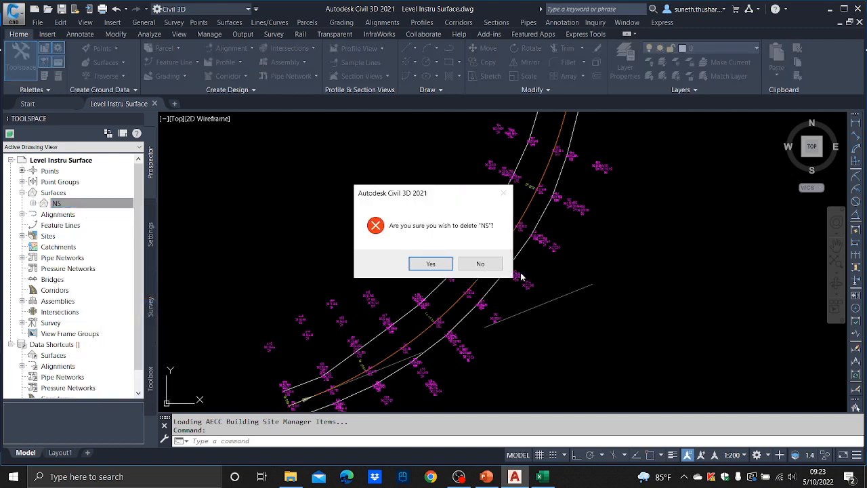
left_click(431, 263)
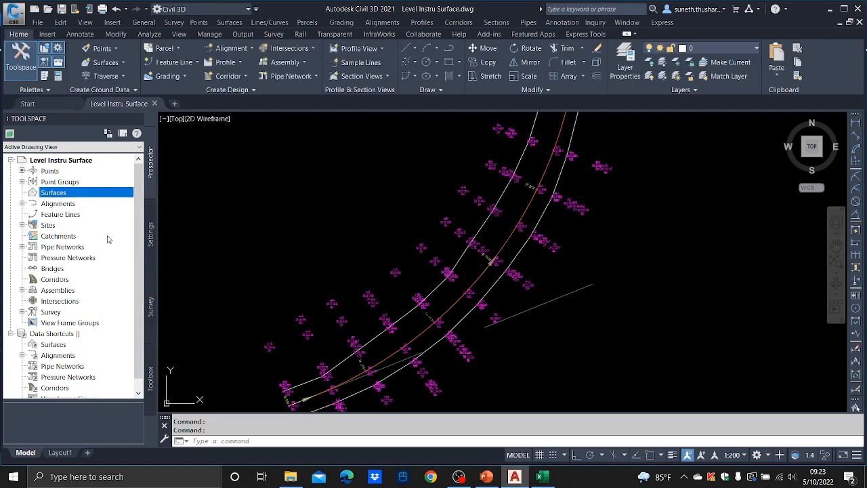
Create a TIN surface named EG with the surface style Contours - Existing 0.1m & Triangles
right_click(56, 196)
left_click(99, 199)
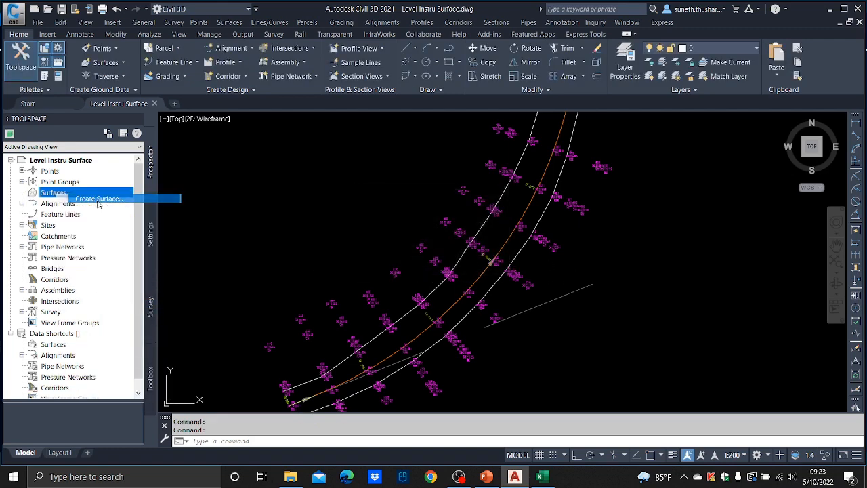
left_click(531, 202)
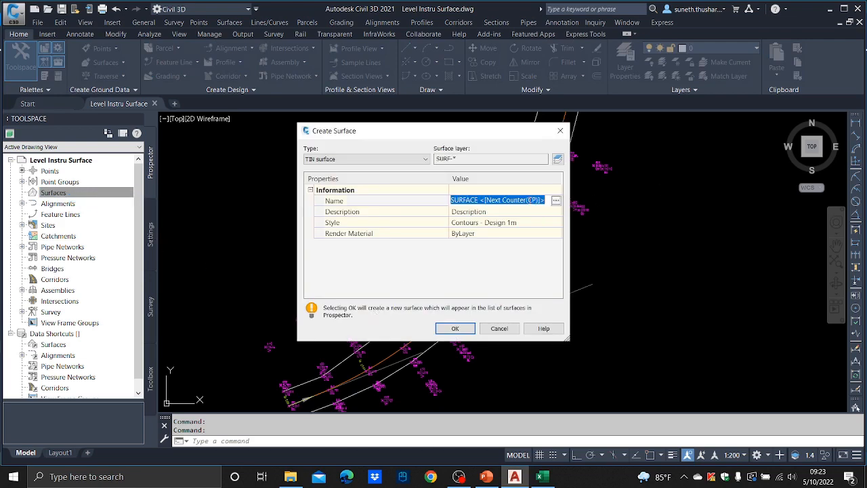
type("EG")
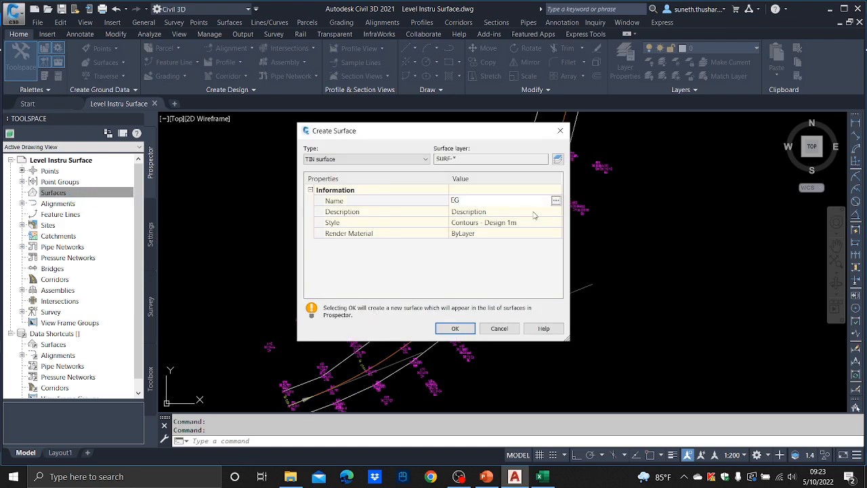
left_click(508, 226)
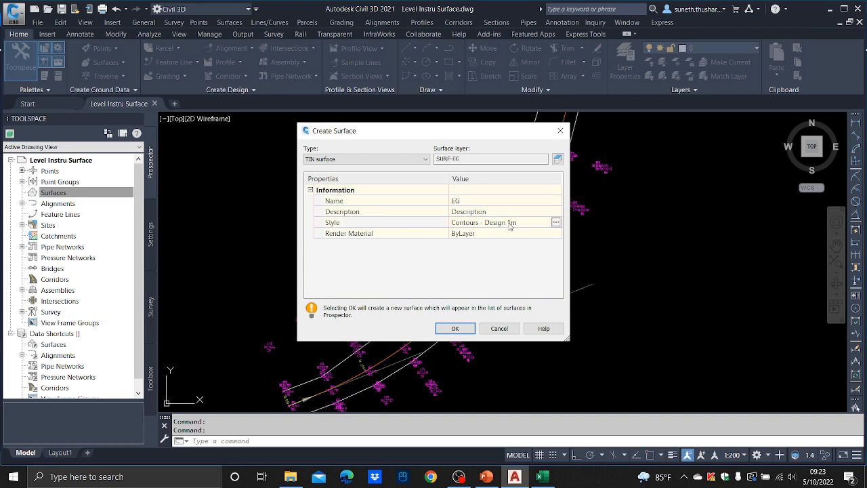
left_click(555, 222)
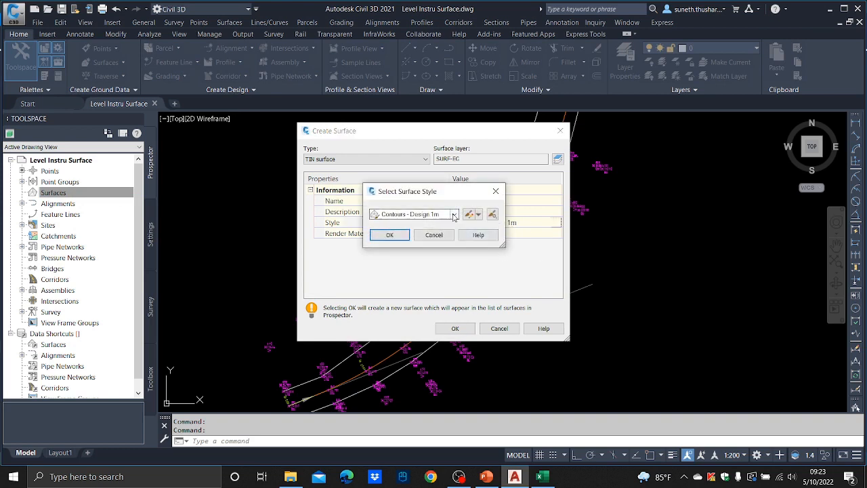
left_click(454, 214)
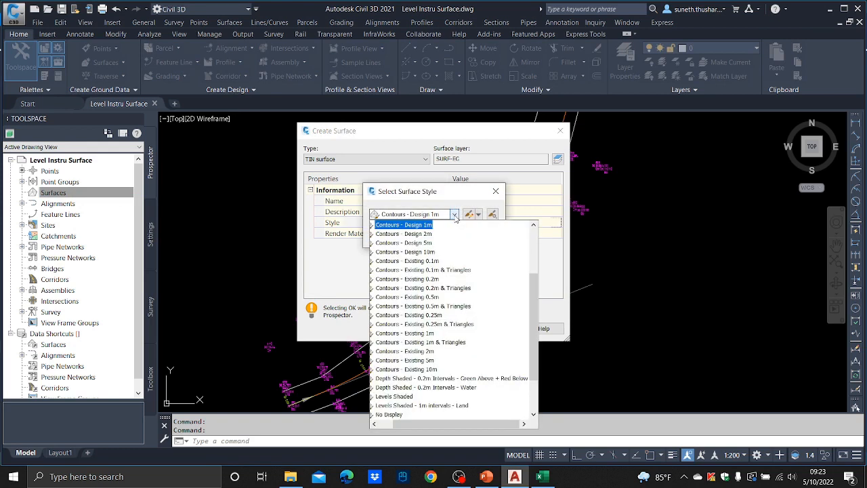
left_click(444, 271)
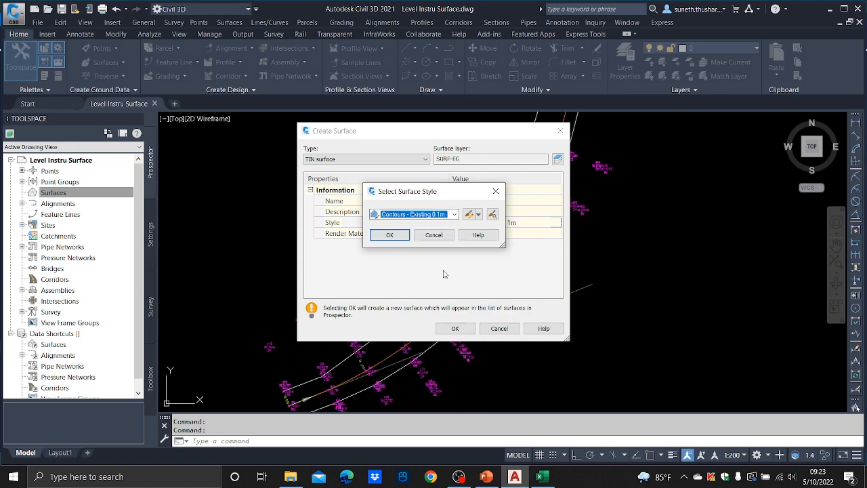
left_click(389, 235)
left_click(455, 328)
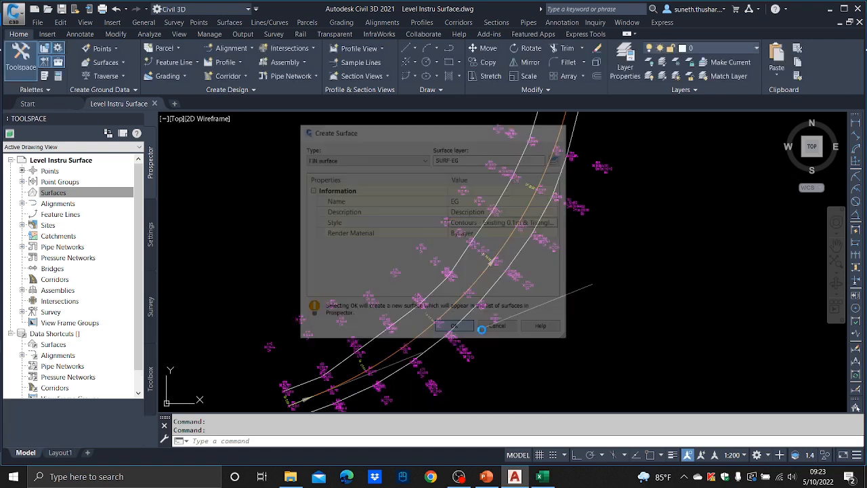
Expand the EG surface's definition in the Toolspace and select its point groups entry
left_click(32, 203)
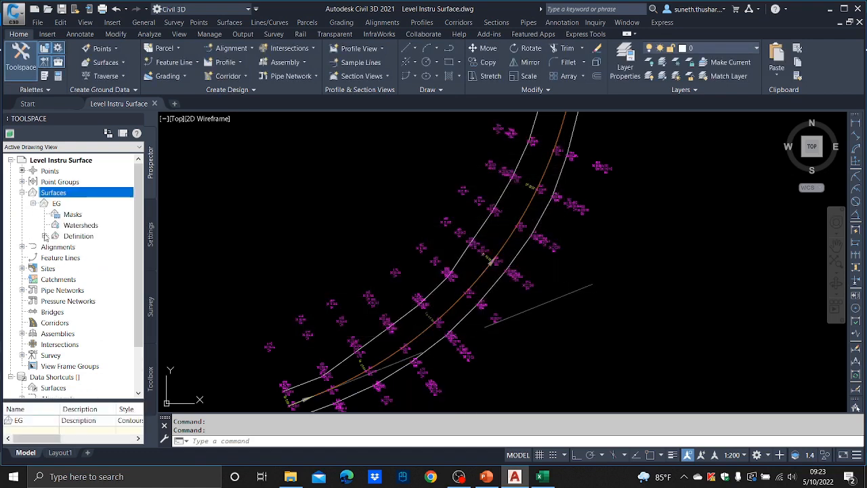
left_click(45, 236)
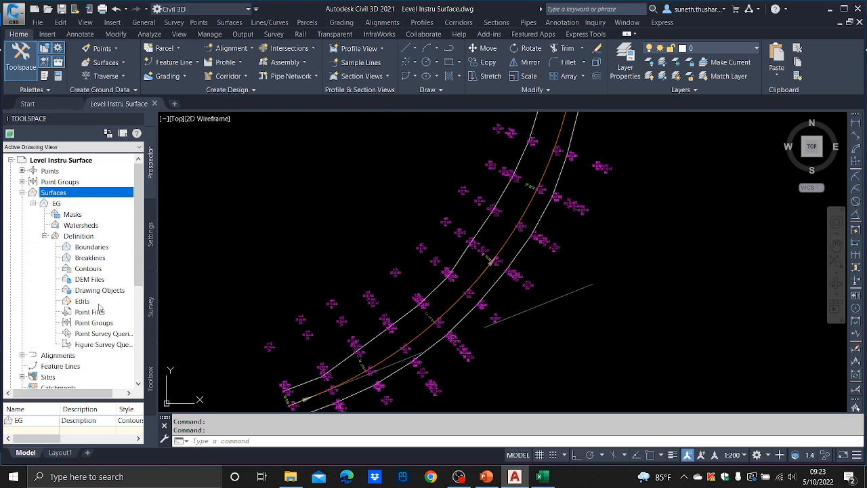
left_click(90, 324)
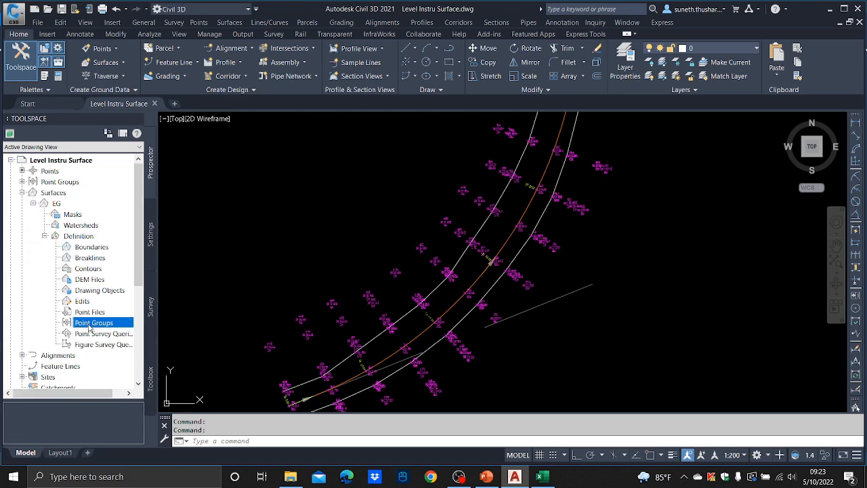
right_click(134, 313)
left_click(163, 319)
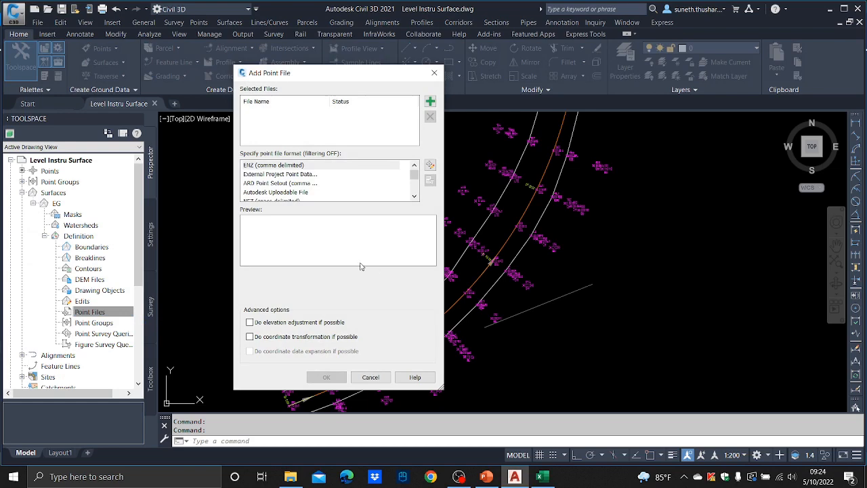
left_click(434, 72)
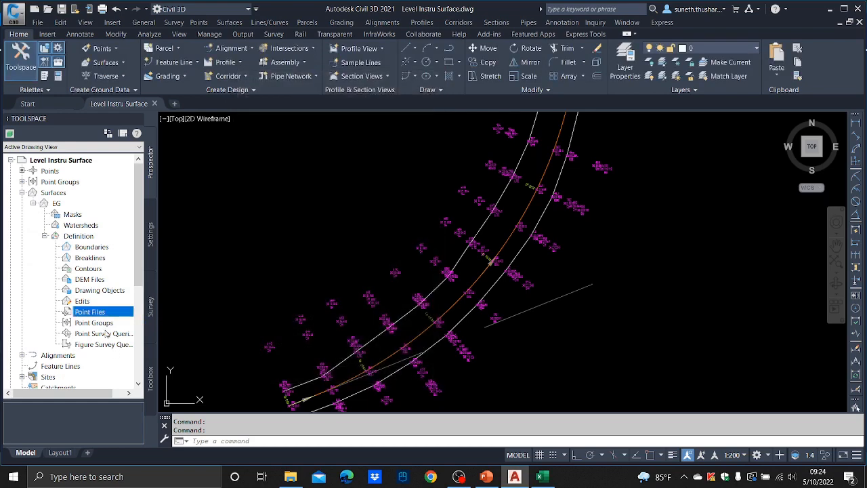
Add the _All Points point group to the EG surface definition and dismiss the event viewer
left_click(105, 323)
right_click(136, 369)
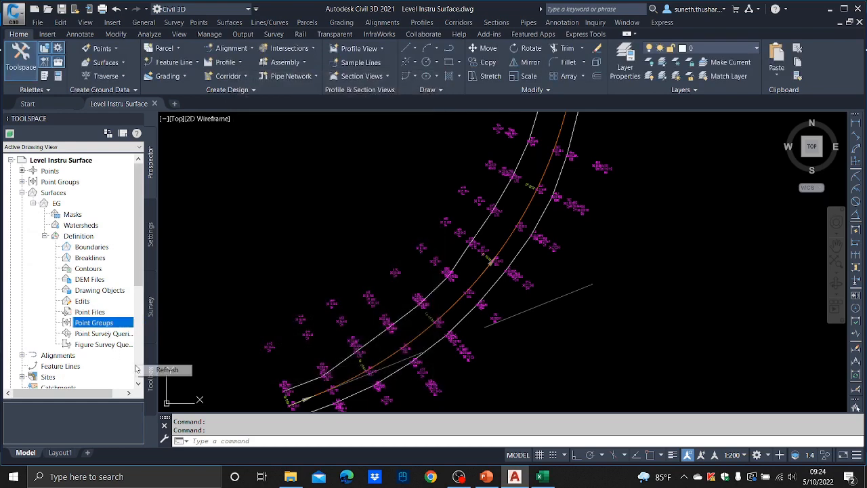
right_click(113, 323)
left_click(140, 329)
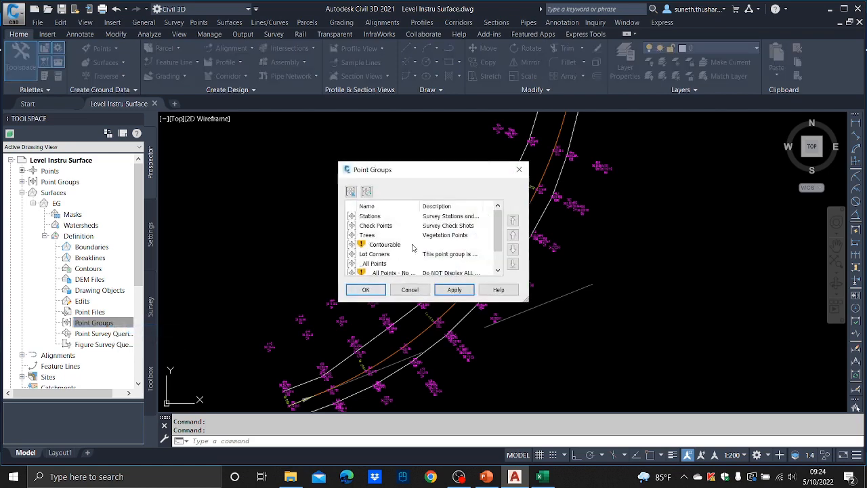
left_click(476, 228)
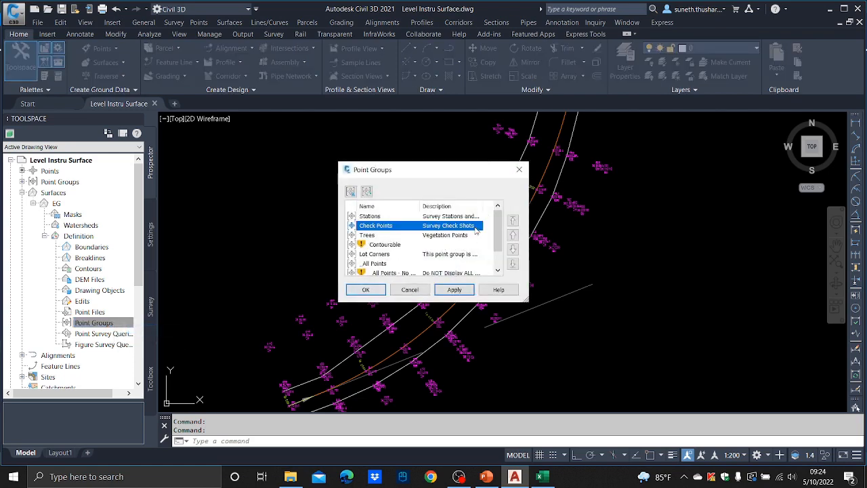
scroll(476, 230, "down", 1)
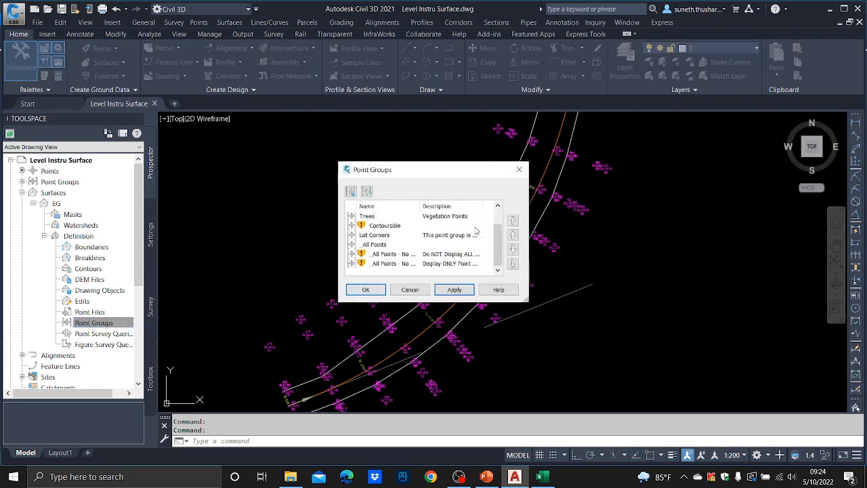
left_click(385, 246)
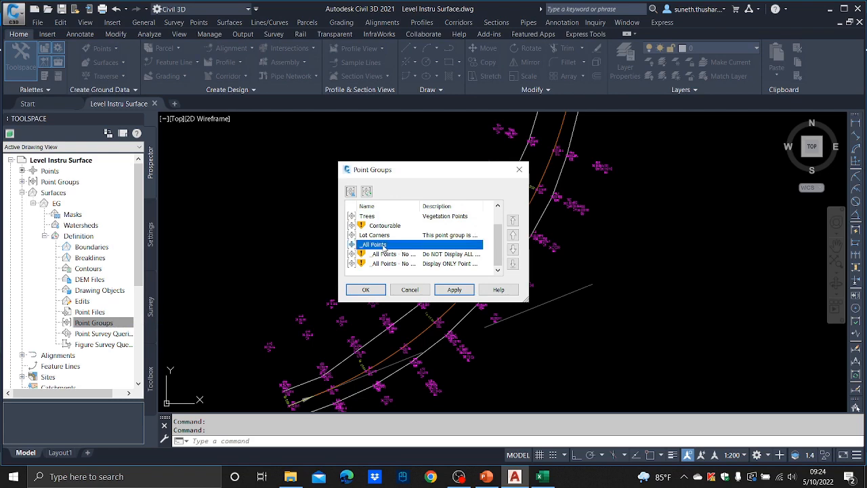
left_click(454, 290)
left_click(378, 291)
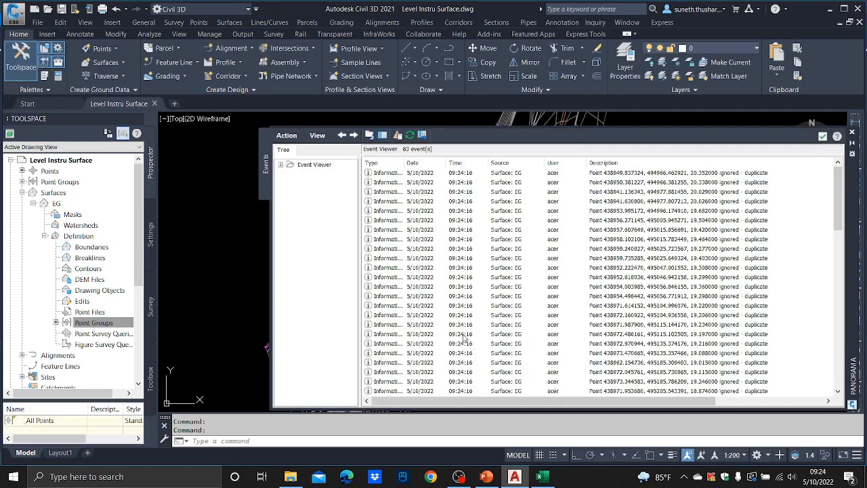
left_click(822, 138)
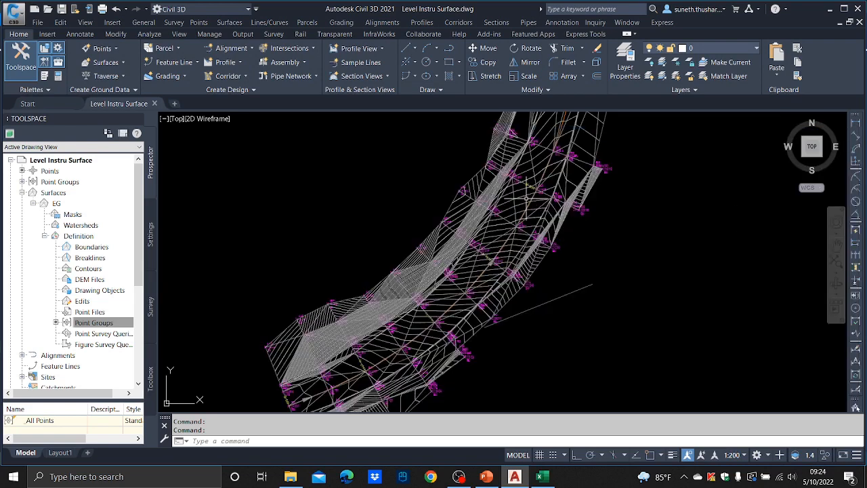
Examine the EG surface's triangles and contours along the full length of the alignment
scroll(527, 198, "down", 4)
middle_click_drag(564, 158, 473, 369)
scroll(473, 272, "down", 3)
scroll(477, 258, "up", 10)
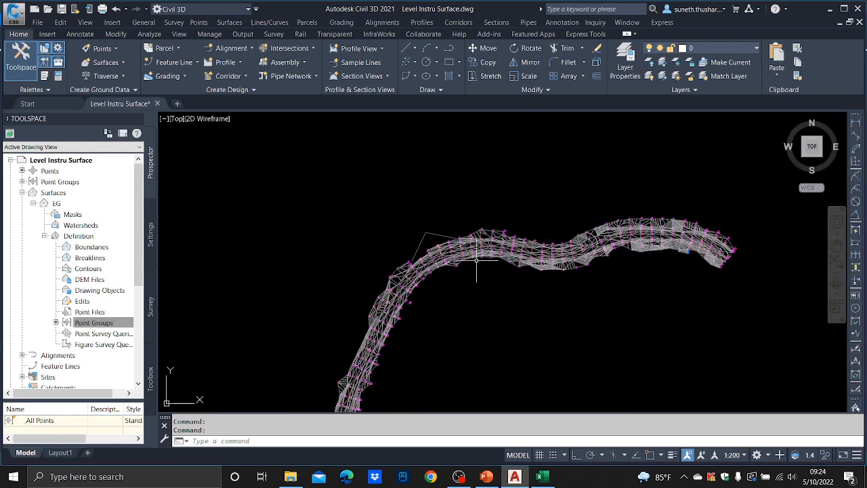
middle_click_drag(458, 324, 503, 246)
scroll(633, 217, "down", 5)
middle_click_drag(520, 372, 617, 94)
middle_click_drag(576, 227, 572, 73)
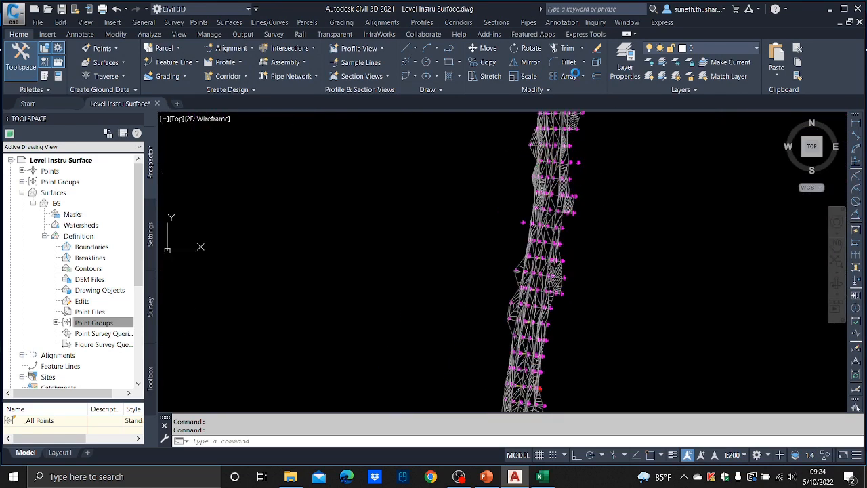
middle_click_drag(553, 284, 599, 147)
scroll(560, 228, "up", 7)
scroll(577, 217, "down", 7)
middle_click_drag(593, 305, 619, 110)
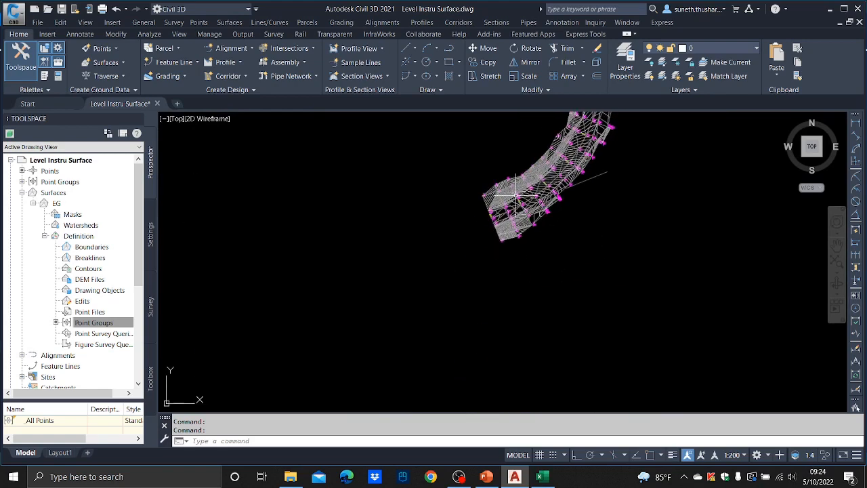
scroll(513, 195, "up", 6)
middle_click_drag(560, 189, 487, 188)
Set the EG surface's style to No Display in its surface properties
left_click(391, 161)
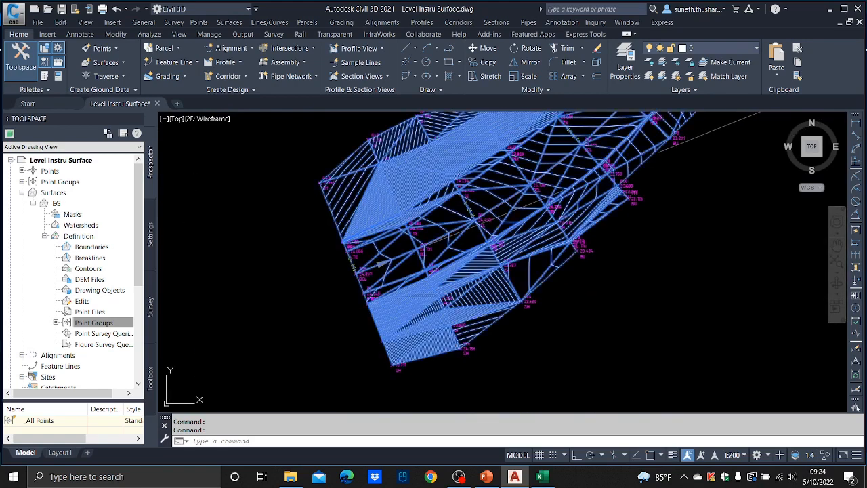
right_click(414, 162)
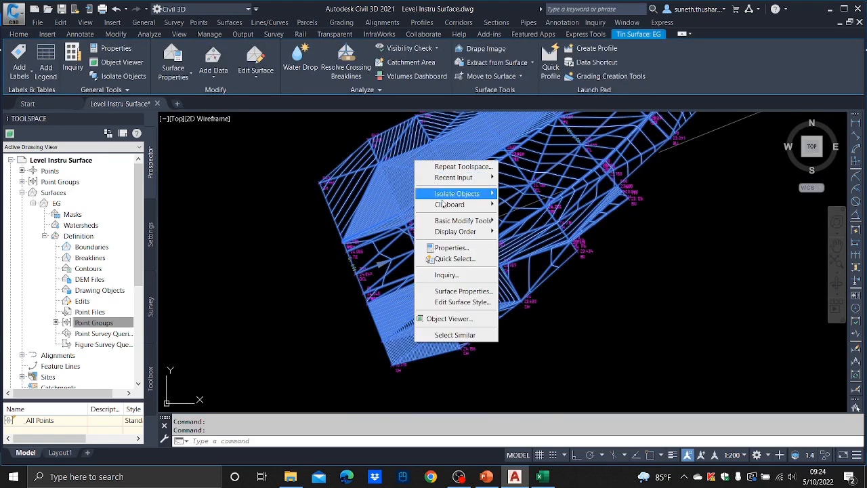
left_click(461, 291)
left_click(633, 249)
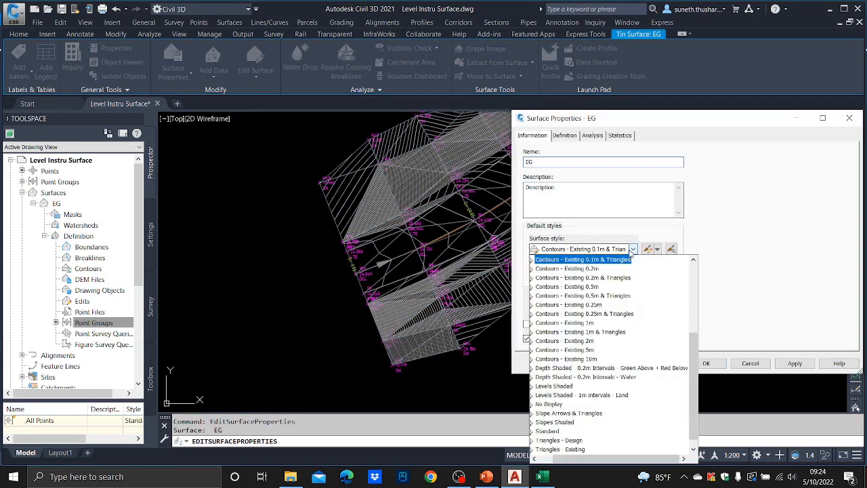
scroll(568, 305, "up", 5)
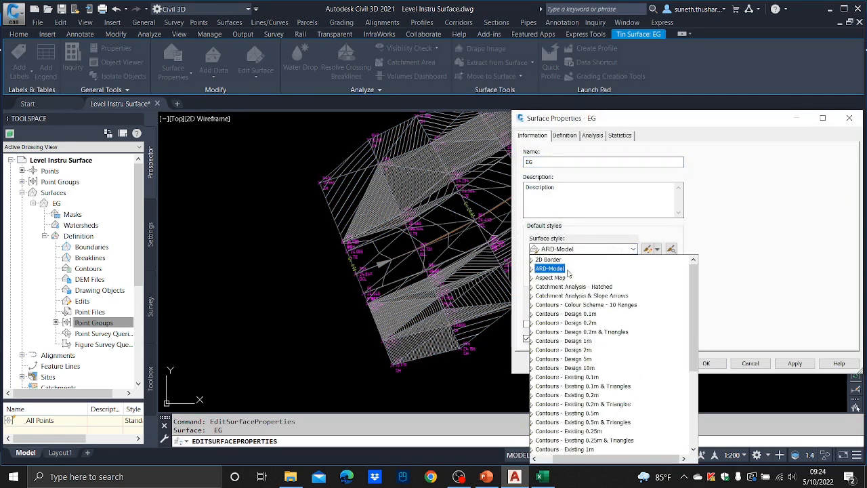
scroll(583, 269, "down", 5)
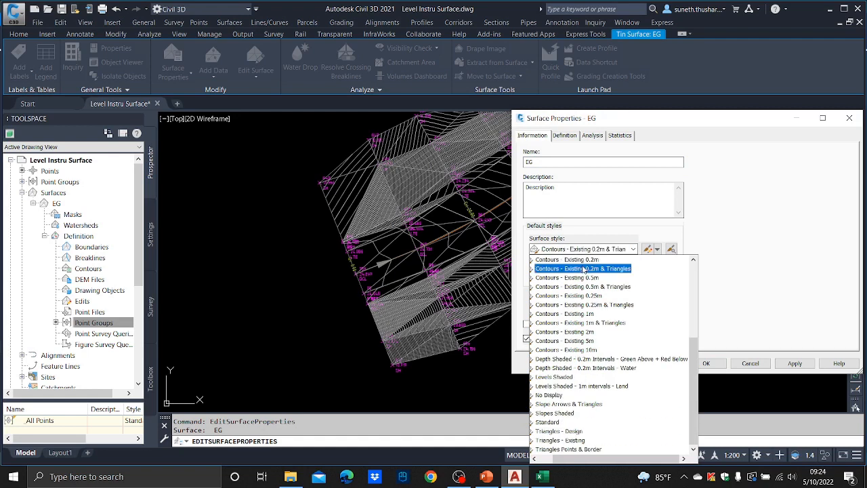
left_click(548, 394)
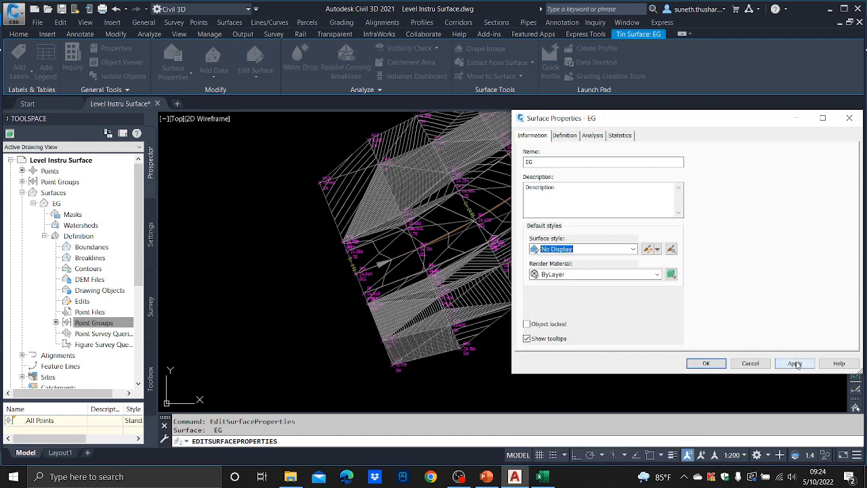
left_click(795, 363)
left_click(707, 364)
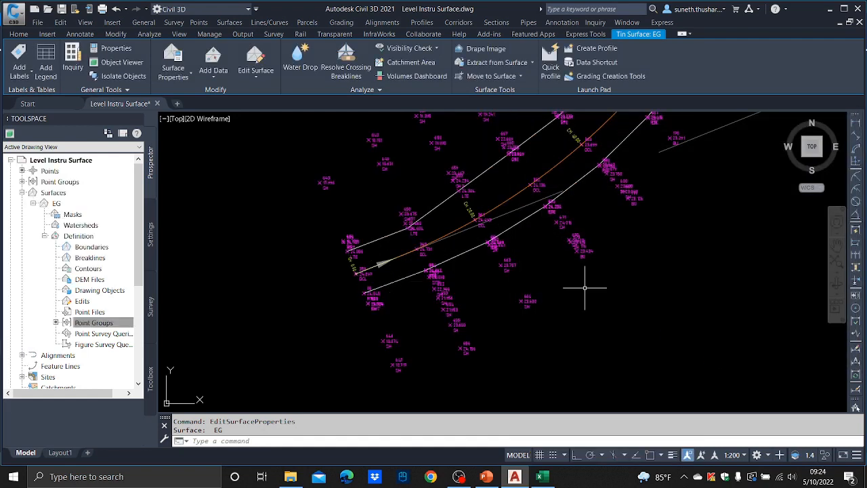
Start adding breaklines to the EG surface with description TE and type Proximity
left_click(449, 196)
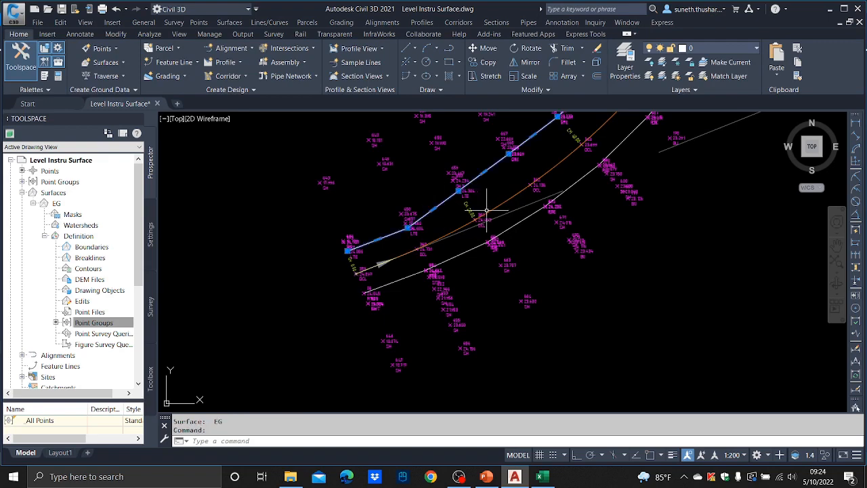
key("Escape")
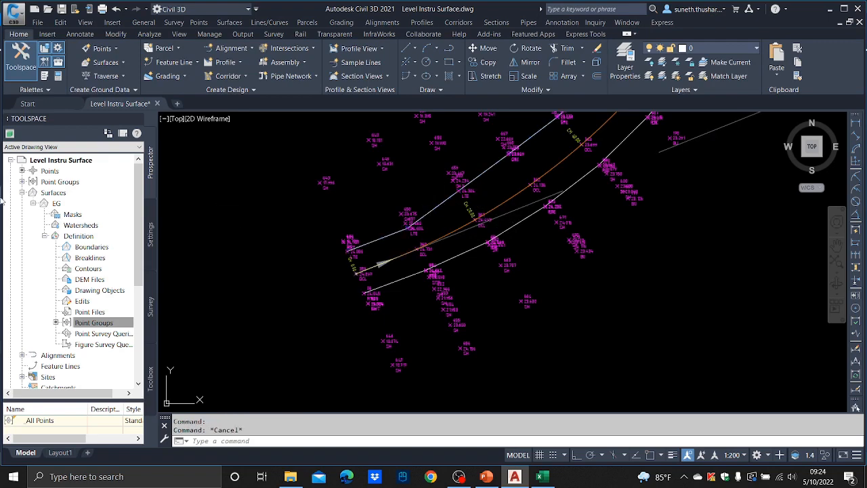
right_click(99, 261)
left_click(126, 263)
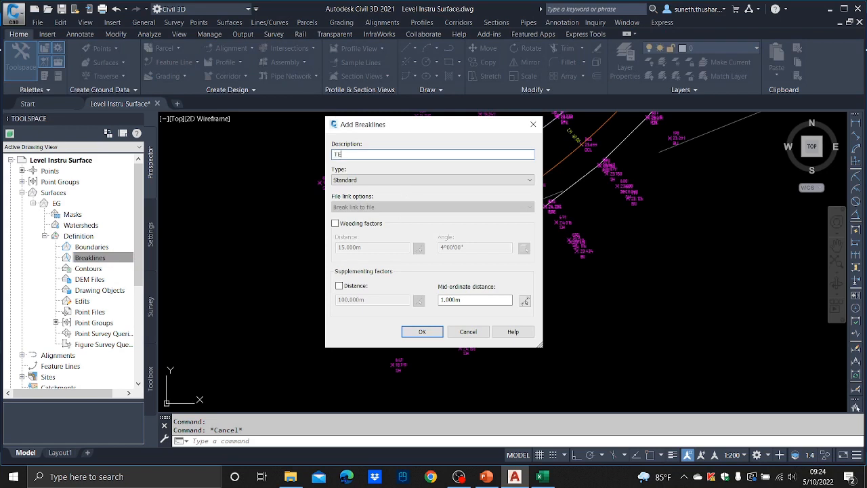
type("TE")
left_click(460, 180)
left_click(449, 195)
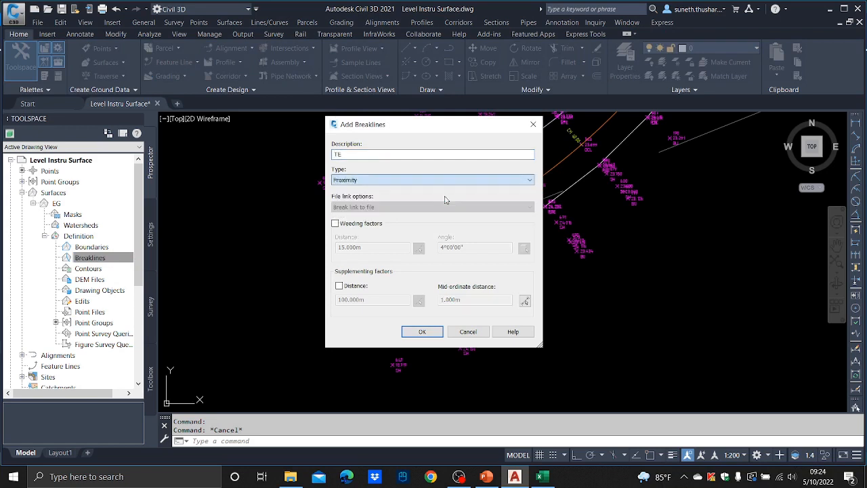
left_click(421, 331)
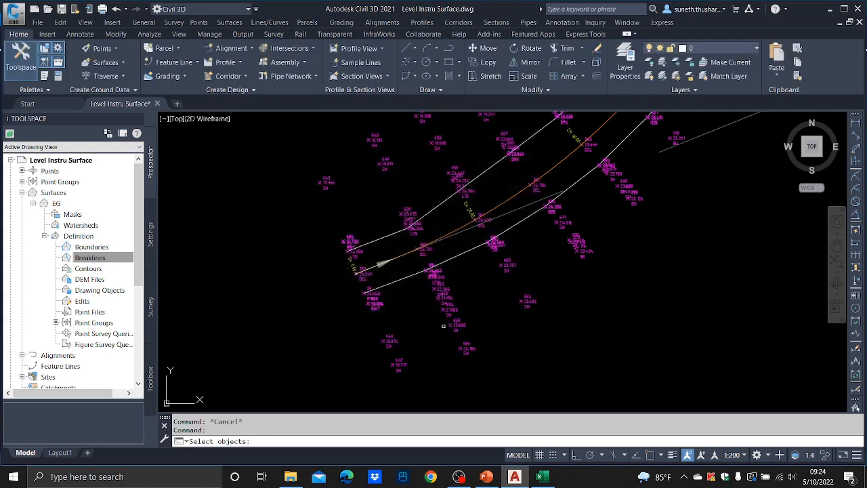
Select both edge polylines along the alignment as the TE breaklines and finish the selection
left_click(487, 173)
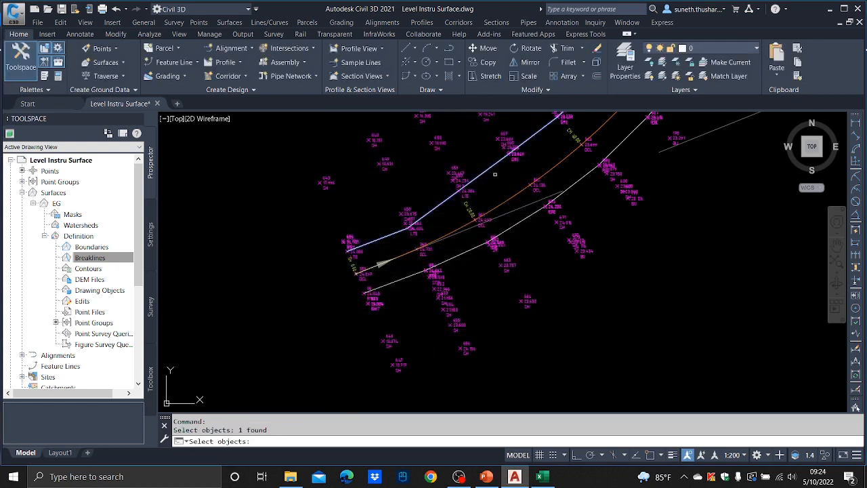
left_click(519, 222)
scroll(503, 277, "down", 6)
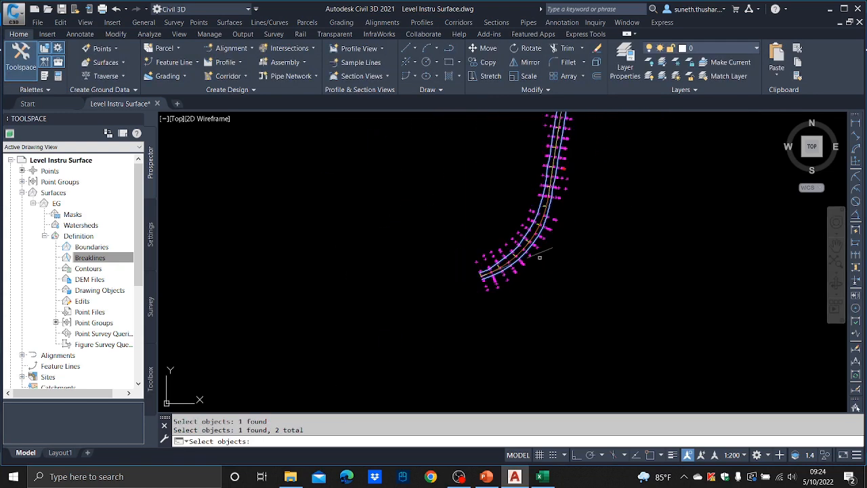
middle_click_drag(452, 298, 413, 303)
key("Return")
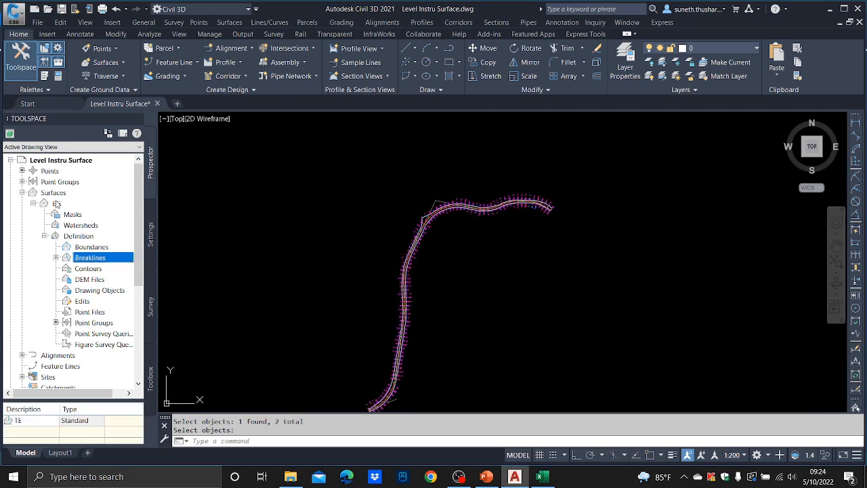
Set the EG surface's style to Contours - Existing 0.1m & Triangles in its surface properties and inspect the surface
left_click(57, 204)
right_click(60, 206)
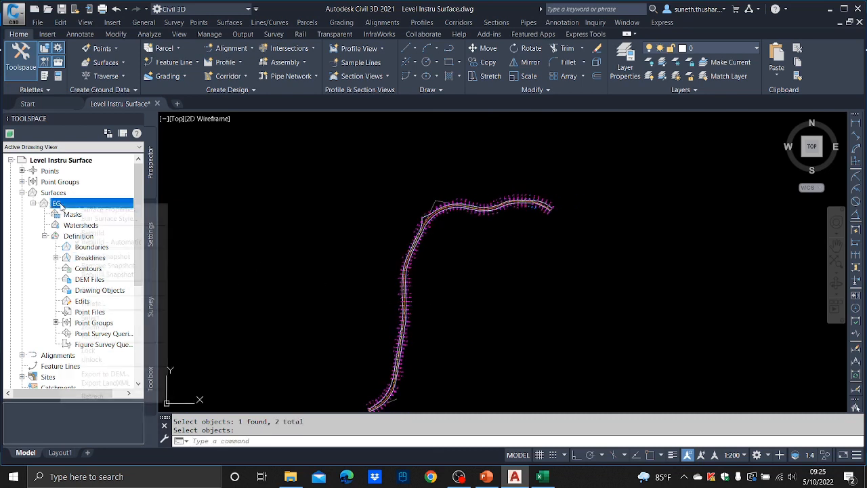
left_click(73, 212)
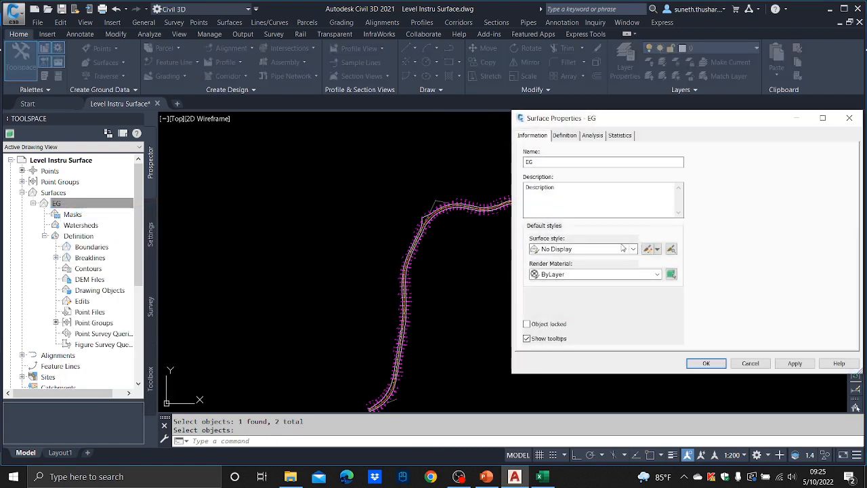
left_click(623, 248)
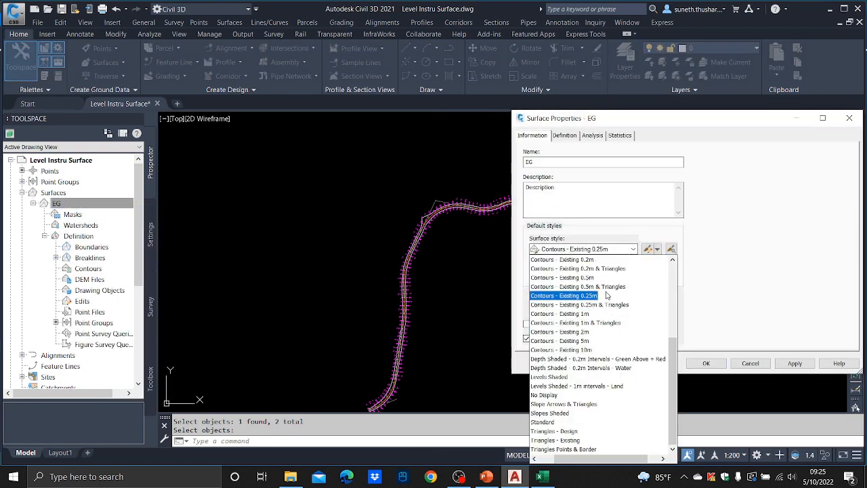
scroll(606, 296, "up", 3)
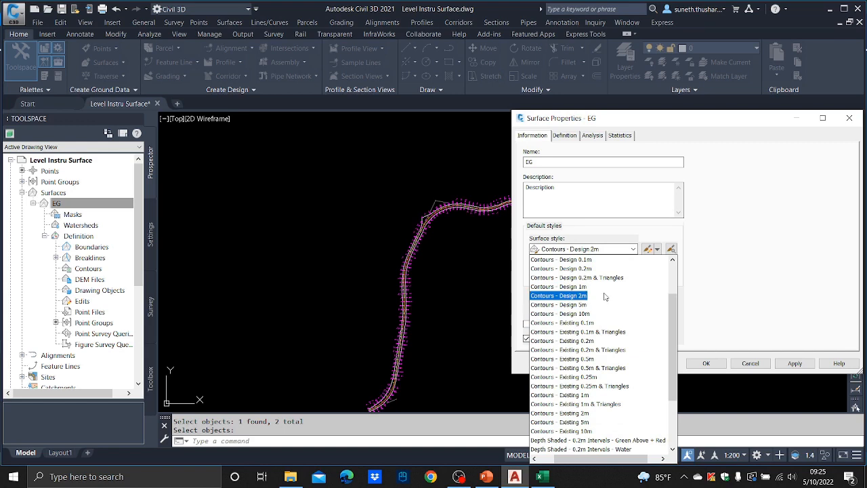
left_click(601, 332)
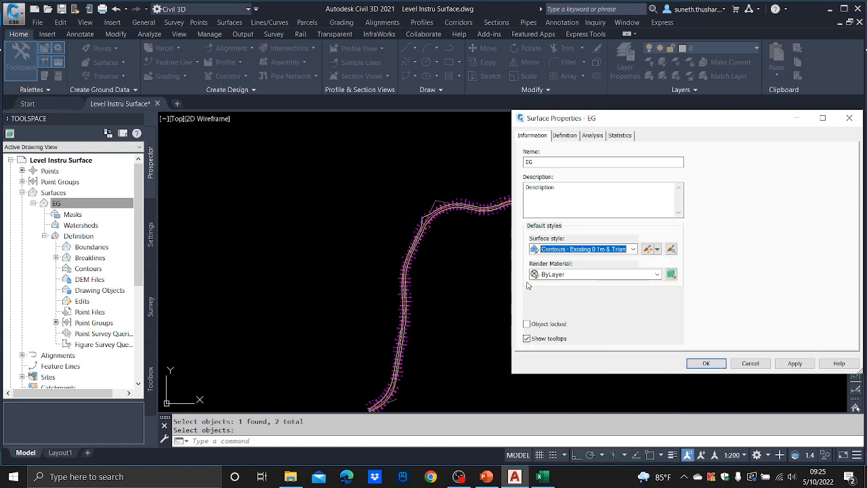
left_click(794, 363)
left_click(706, 363)
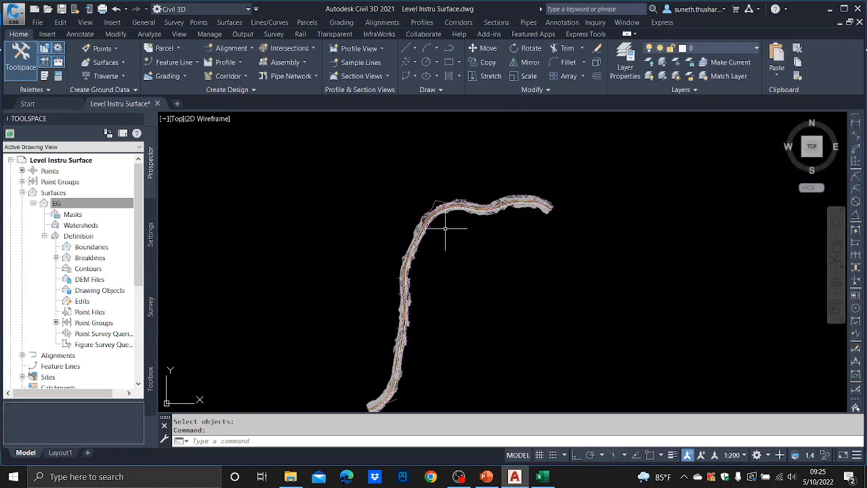
scroll(444, 247, "up", 5)
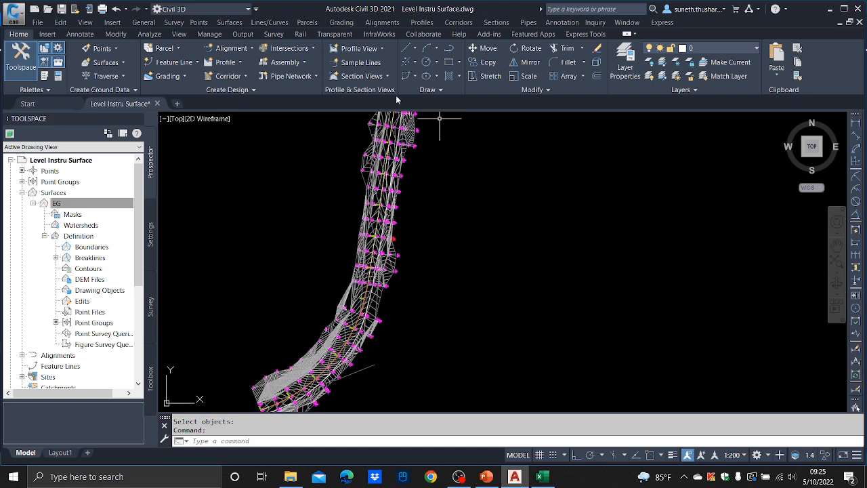
Save the drawing and export the EG surface to LandXML as Level Instru Surface.xml in the C3D Offset Method folder
left_click(61, 9)
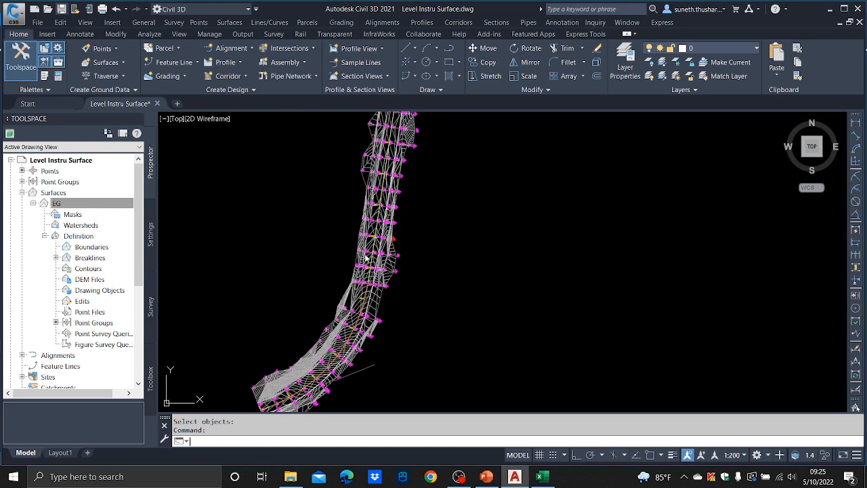
right_click(67, 210)
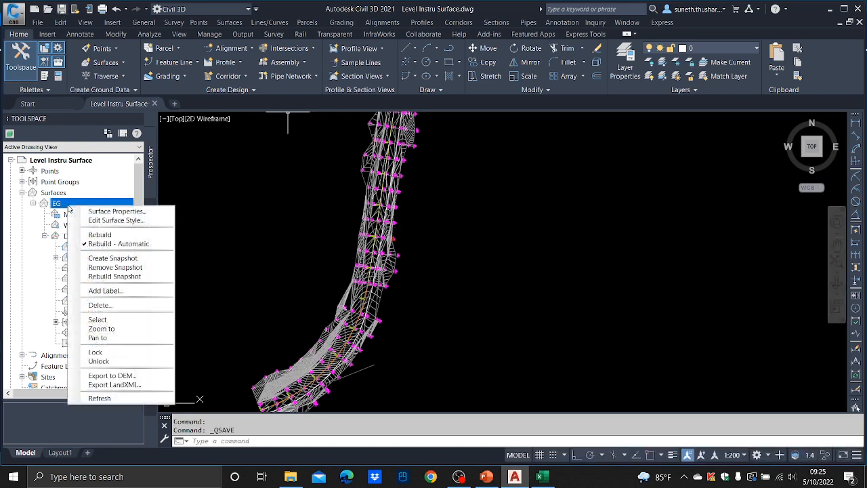
left_click(135, 384)
left_click(412, 359)
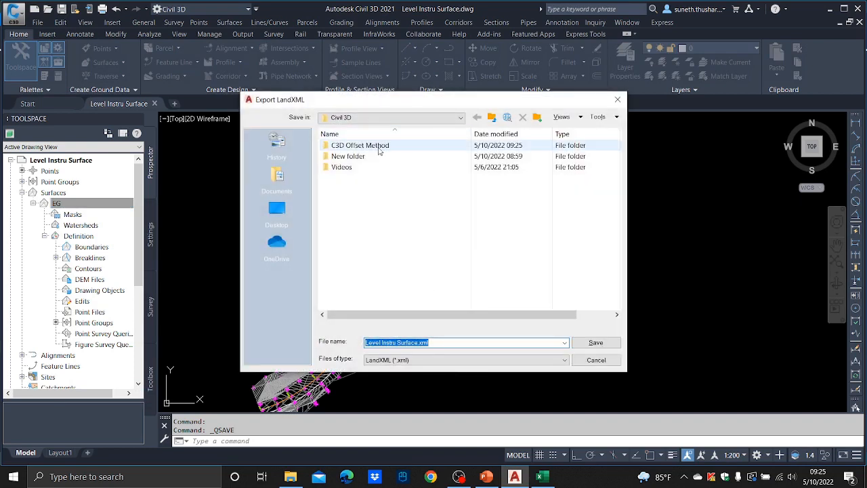
double_click(379, 148)
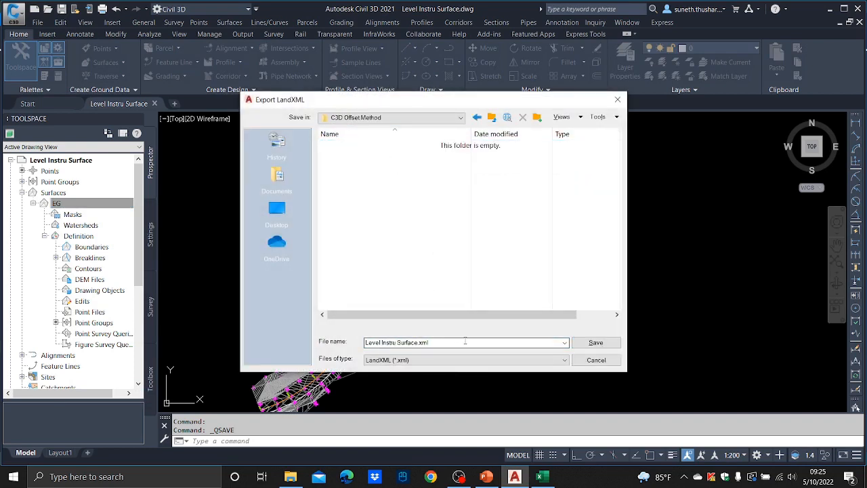
left_click(591, 343)
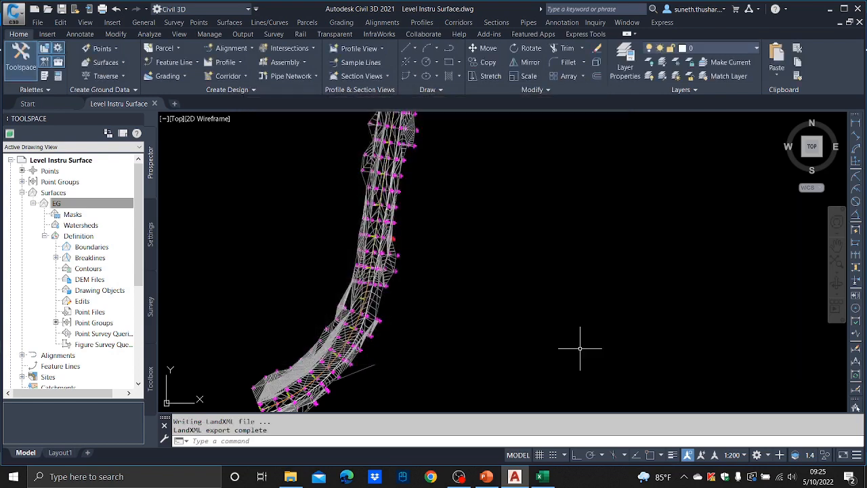
Exit Civil 3D and examine the exported Level Instru Surface.xml from the C3D Offset Method folder in the browser, closing it when done
left_click(857, 9)
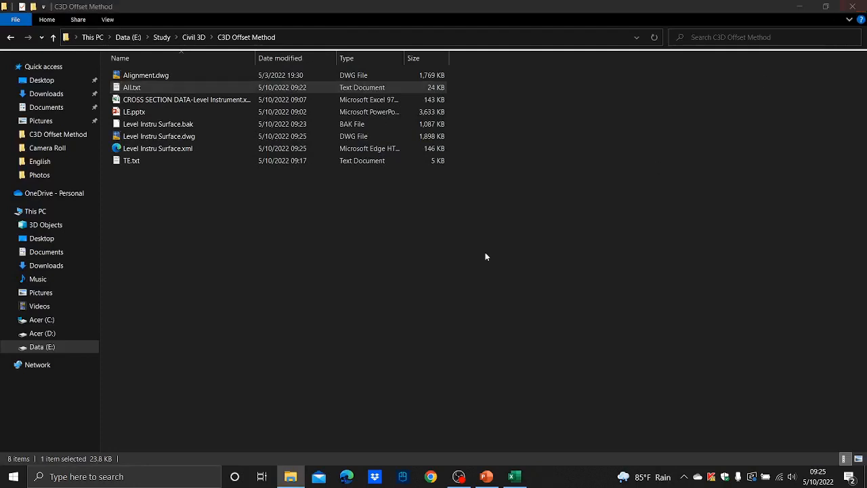
left_click(191, 233)
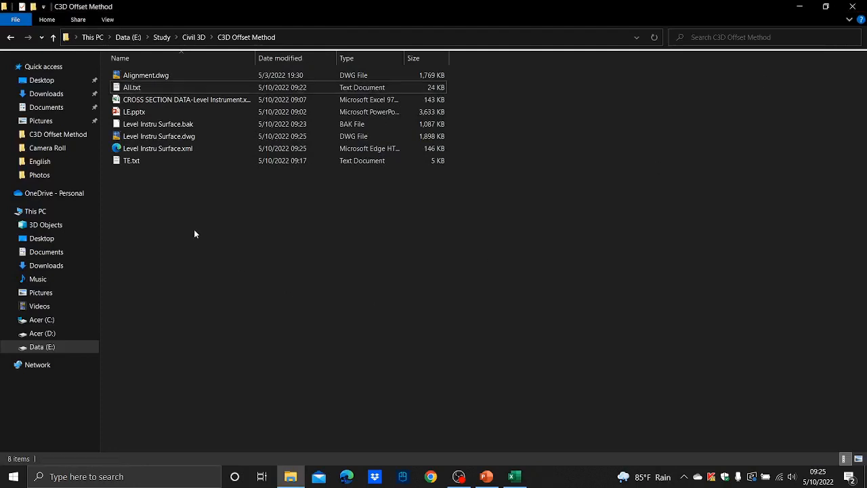
double_click(140, 150)
scroll(535, 244, "down", 15)
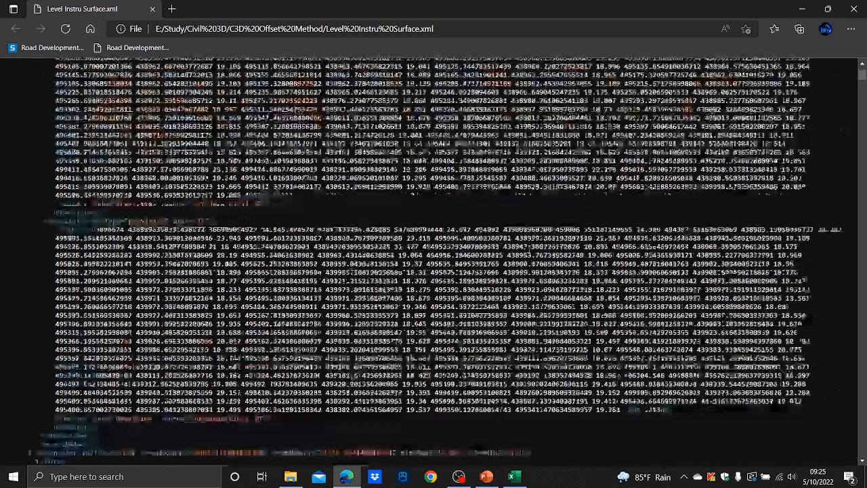
scroll(522, 240, "down", 20)
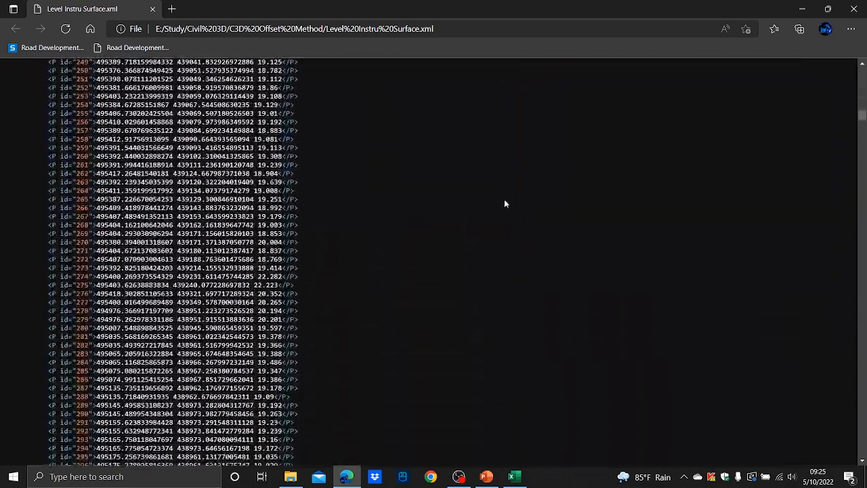
left_click(853, 8)
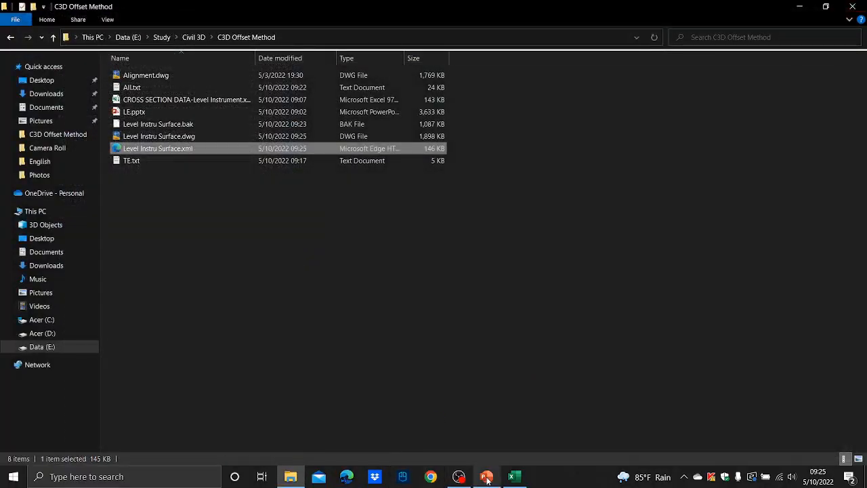